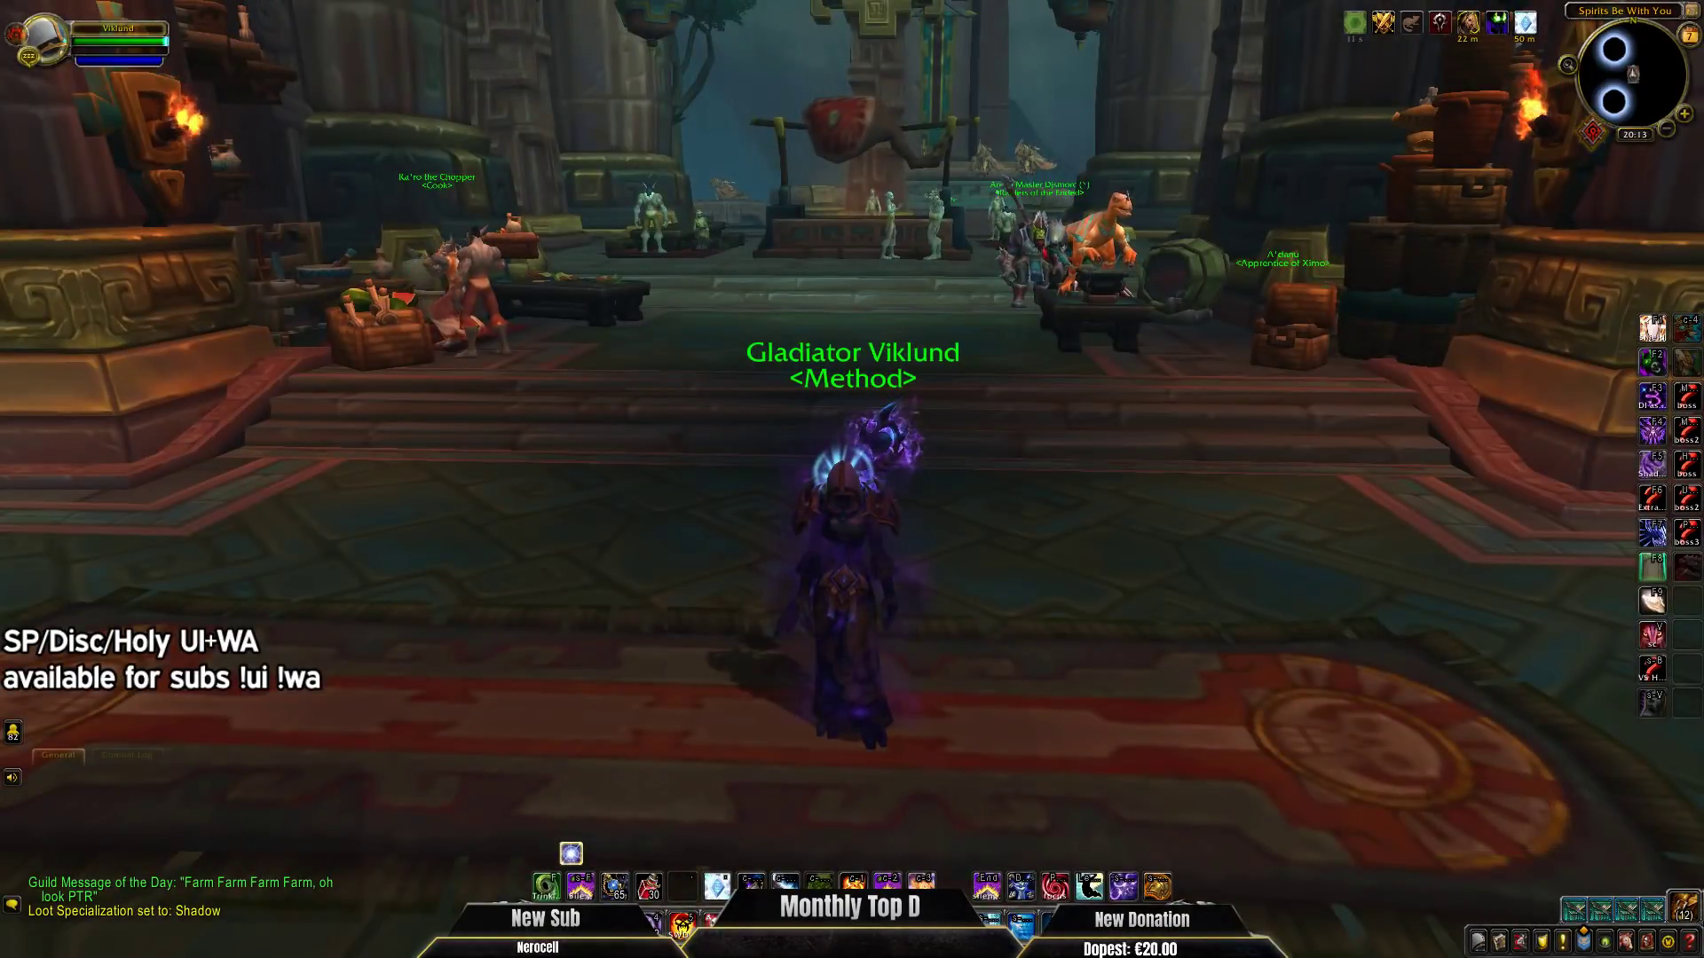
Exit World of Warcraft, clear the music player away and install ElvUI through the Tukui Client.
{"action": "key", "text": "Escape"}
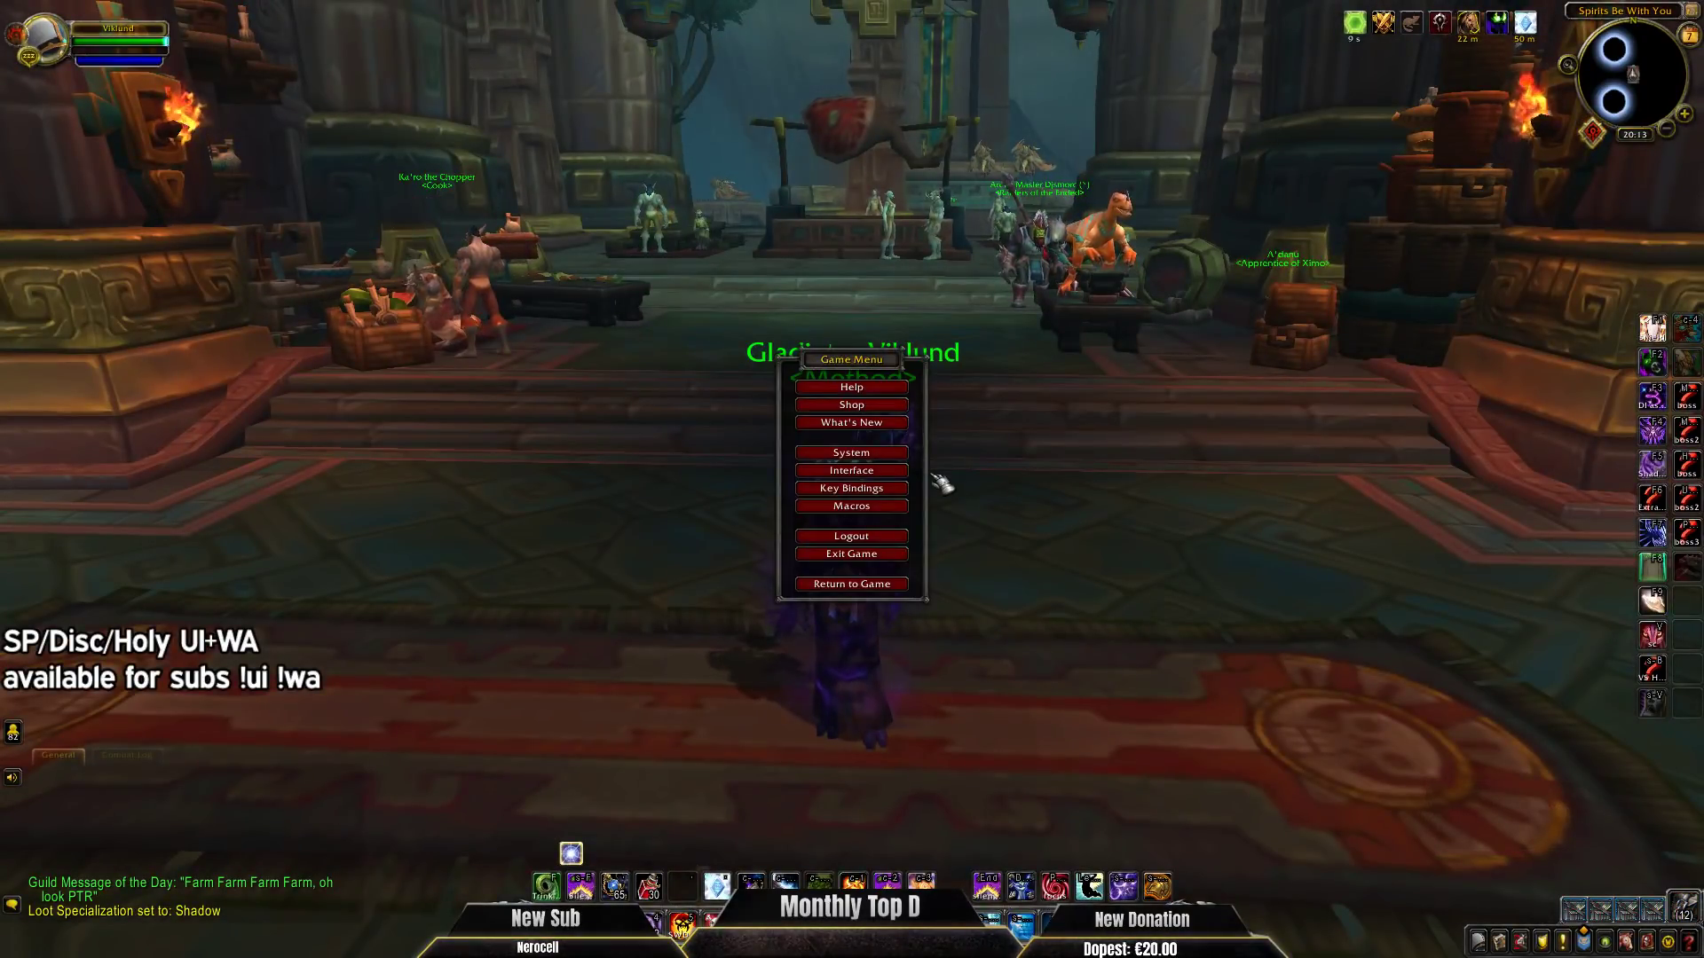
{"action": "left_click", "coordinate": [879, 557]}
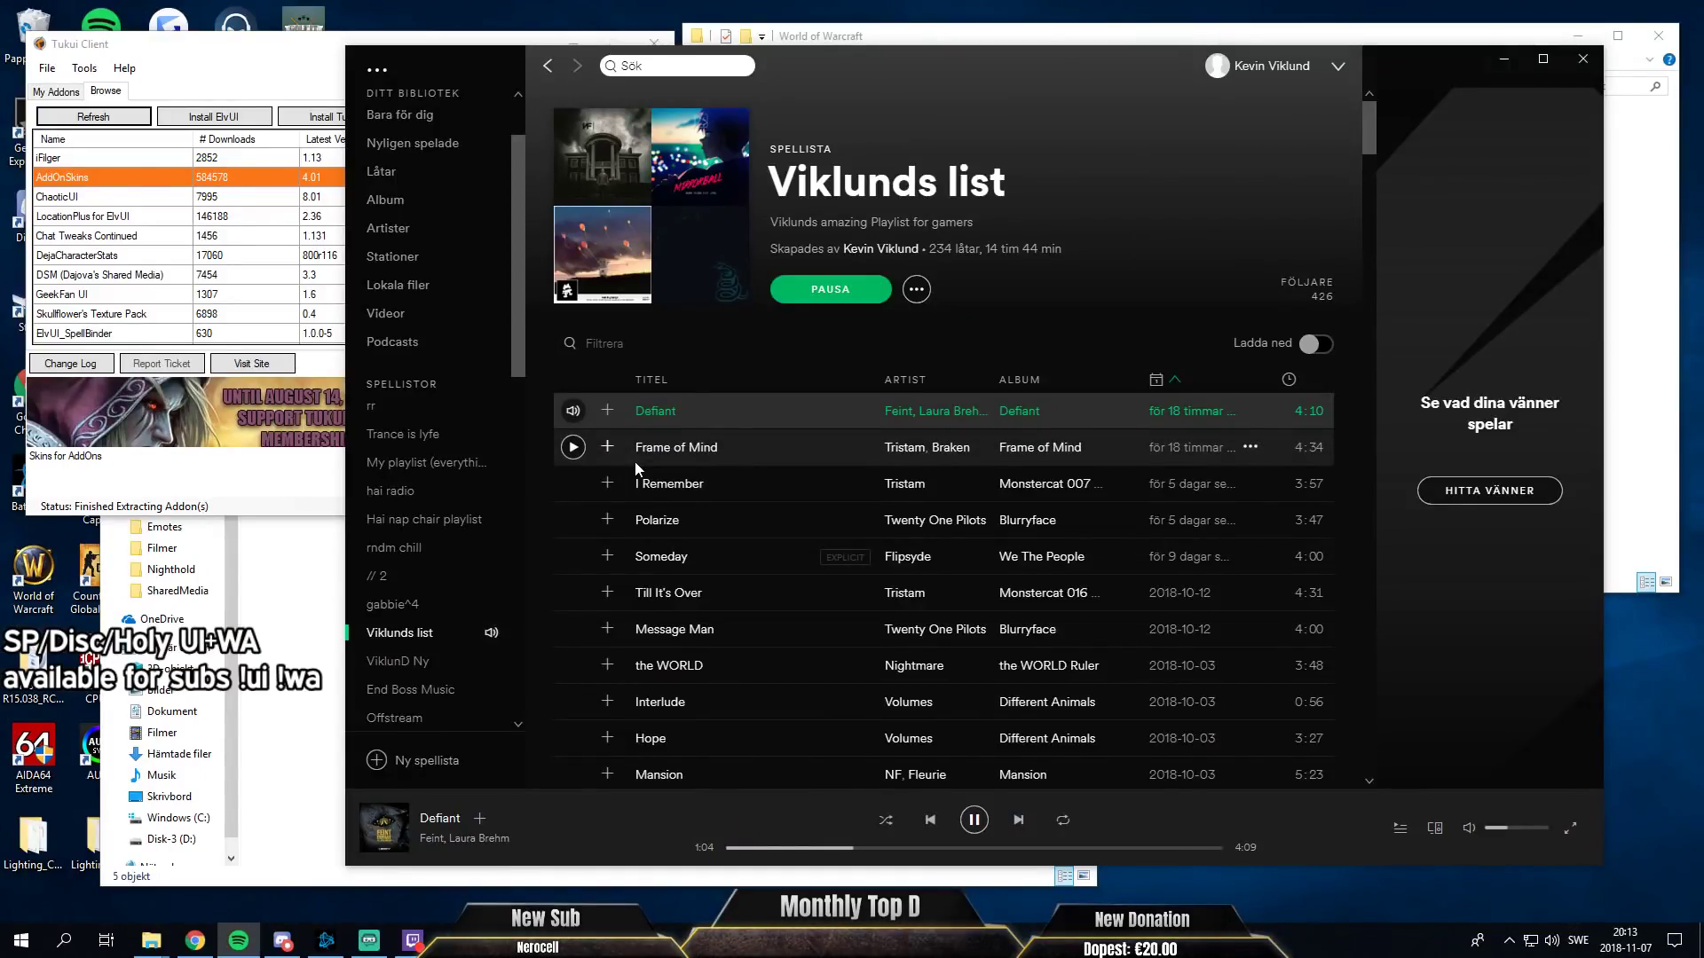
{"action": "left_click", "coordinate": [1503, 59]}
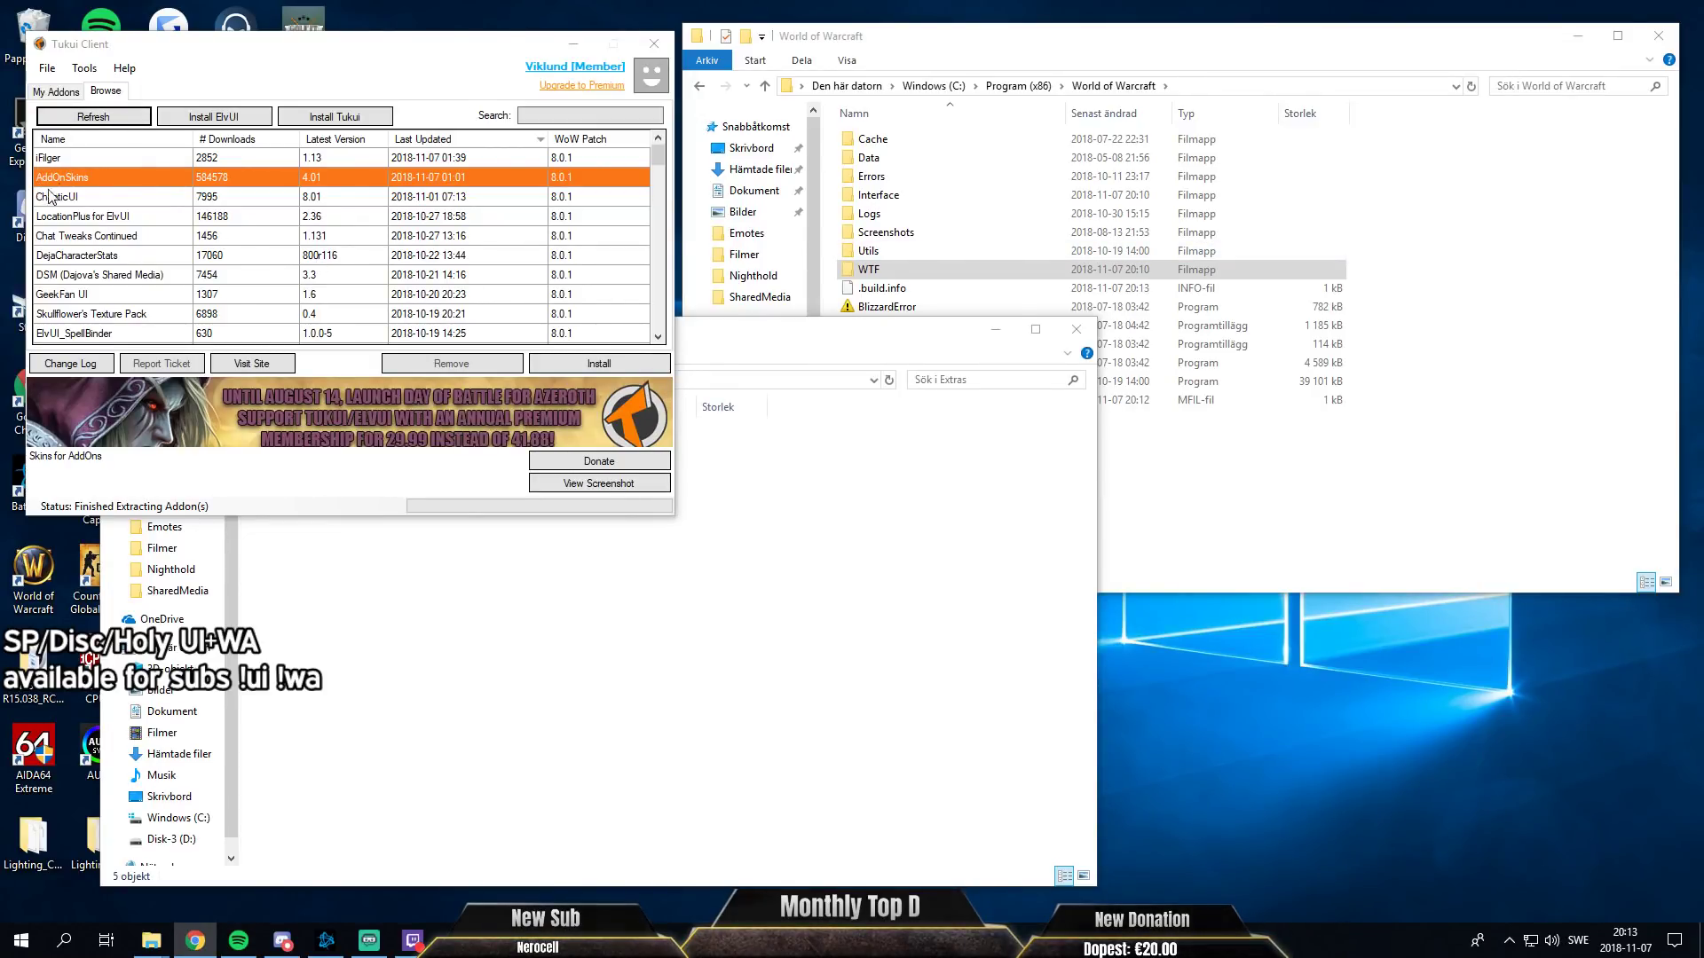
{"action": "left_click", "coordinate": [213, 117]}
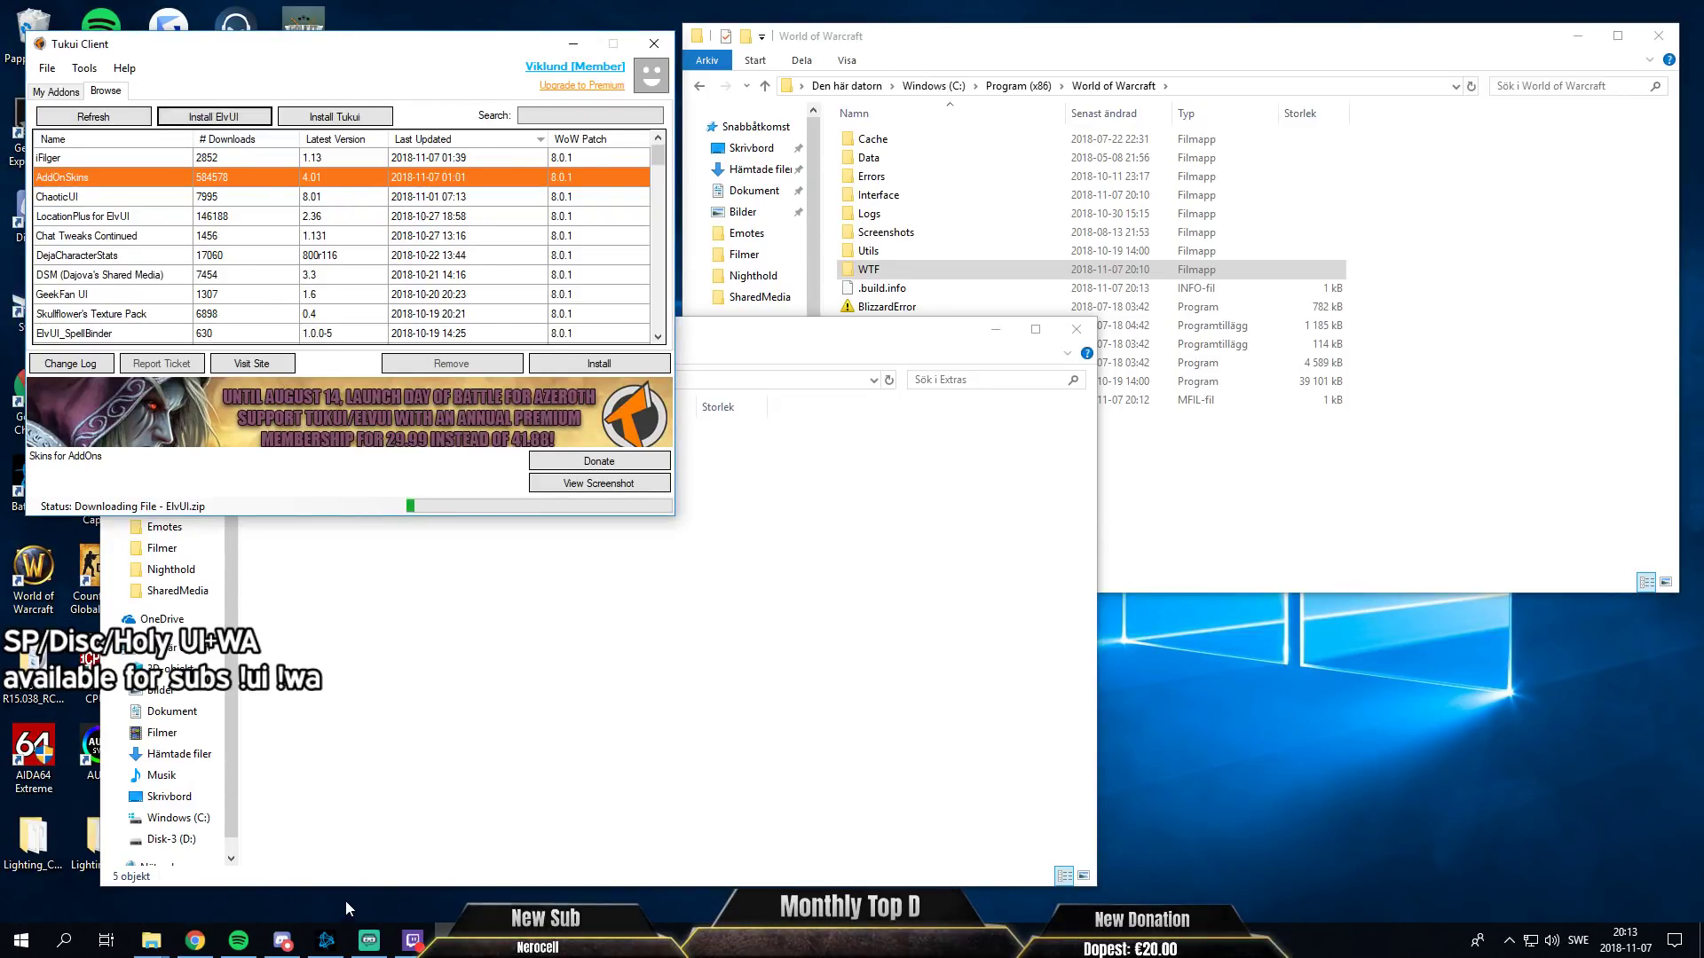
Switch to the Twitch app and install Details! Damage Meter from the World of Warcraft addon catalogue.
{"action": "left_click", "coordinate": [412, 941]}
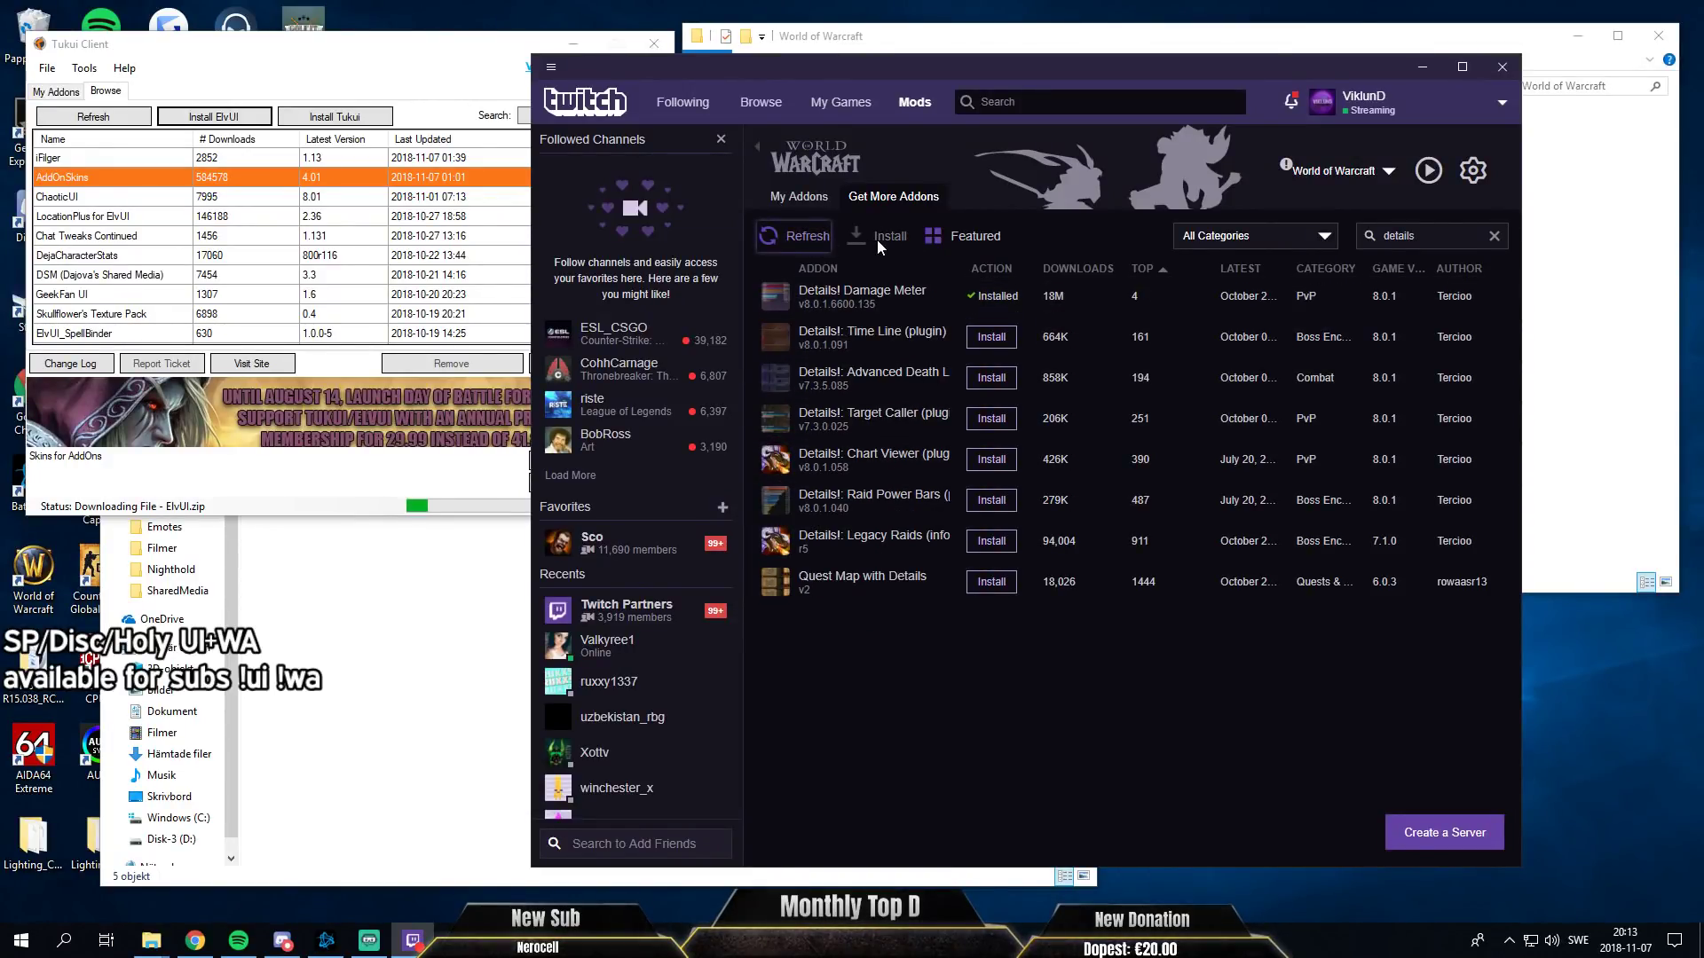
{"action": "left_click", "coordinate": [799, 197]}
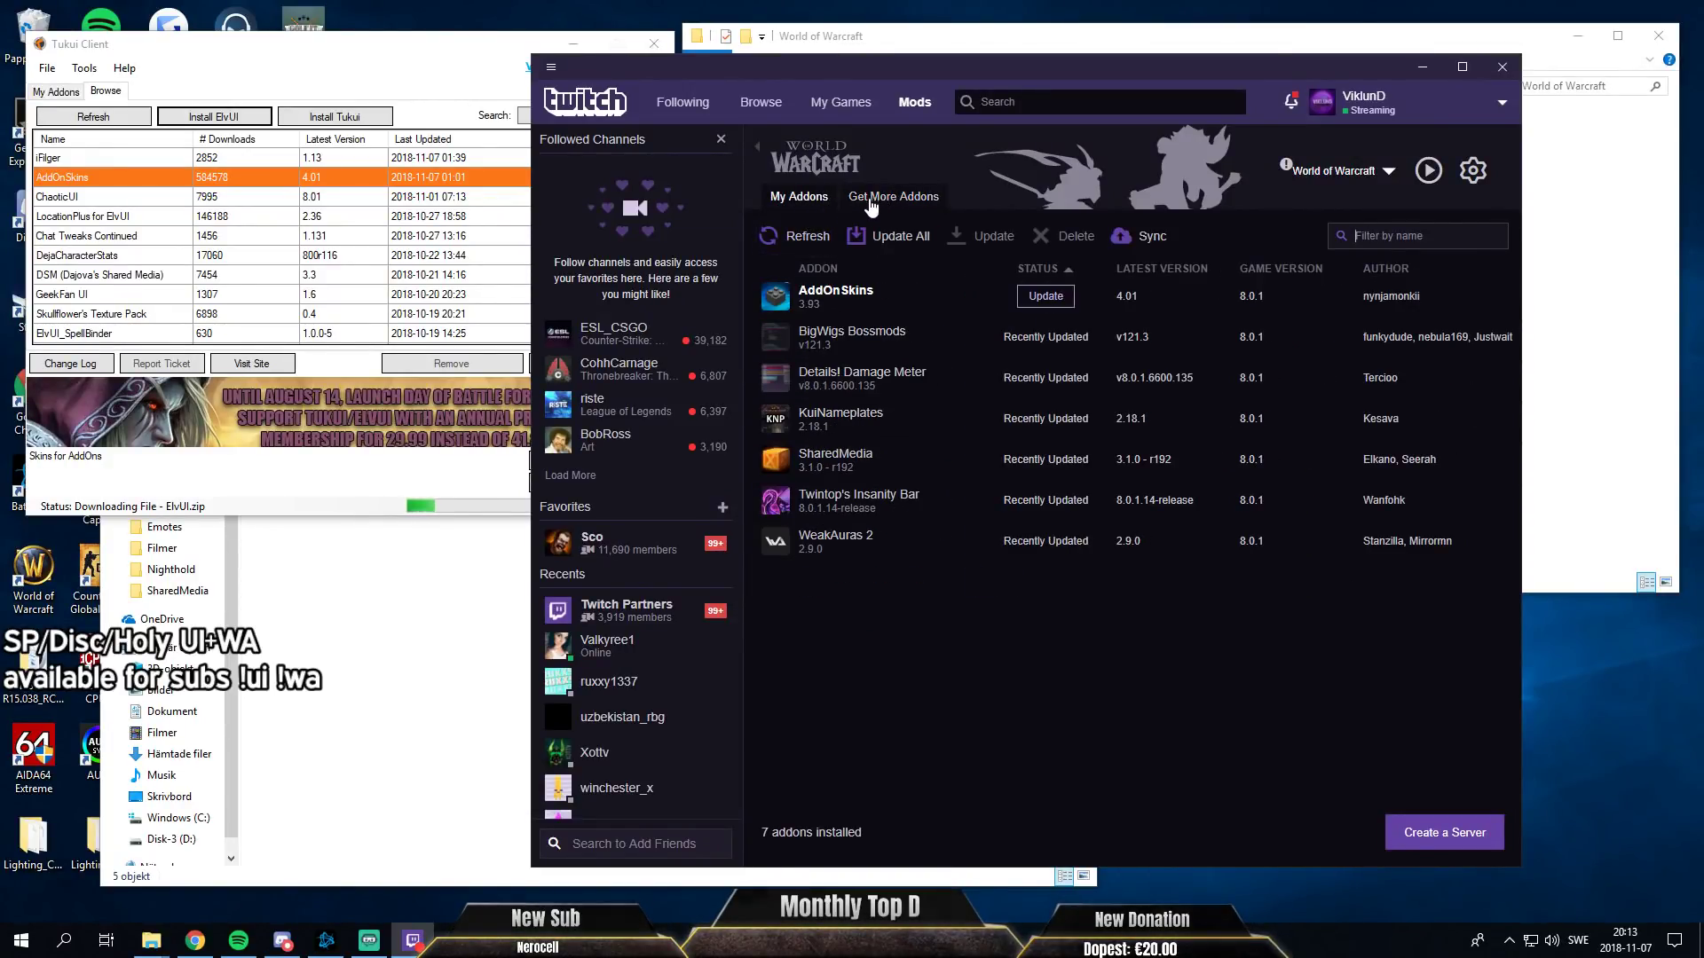
{"action": "left_click", "coordinate": [880, 204]}
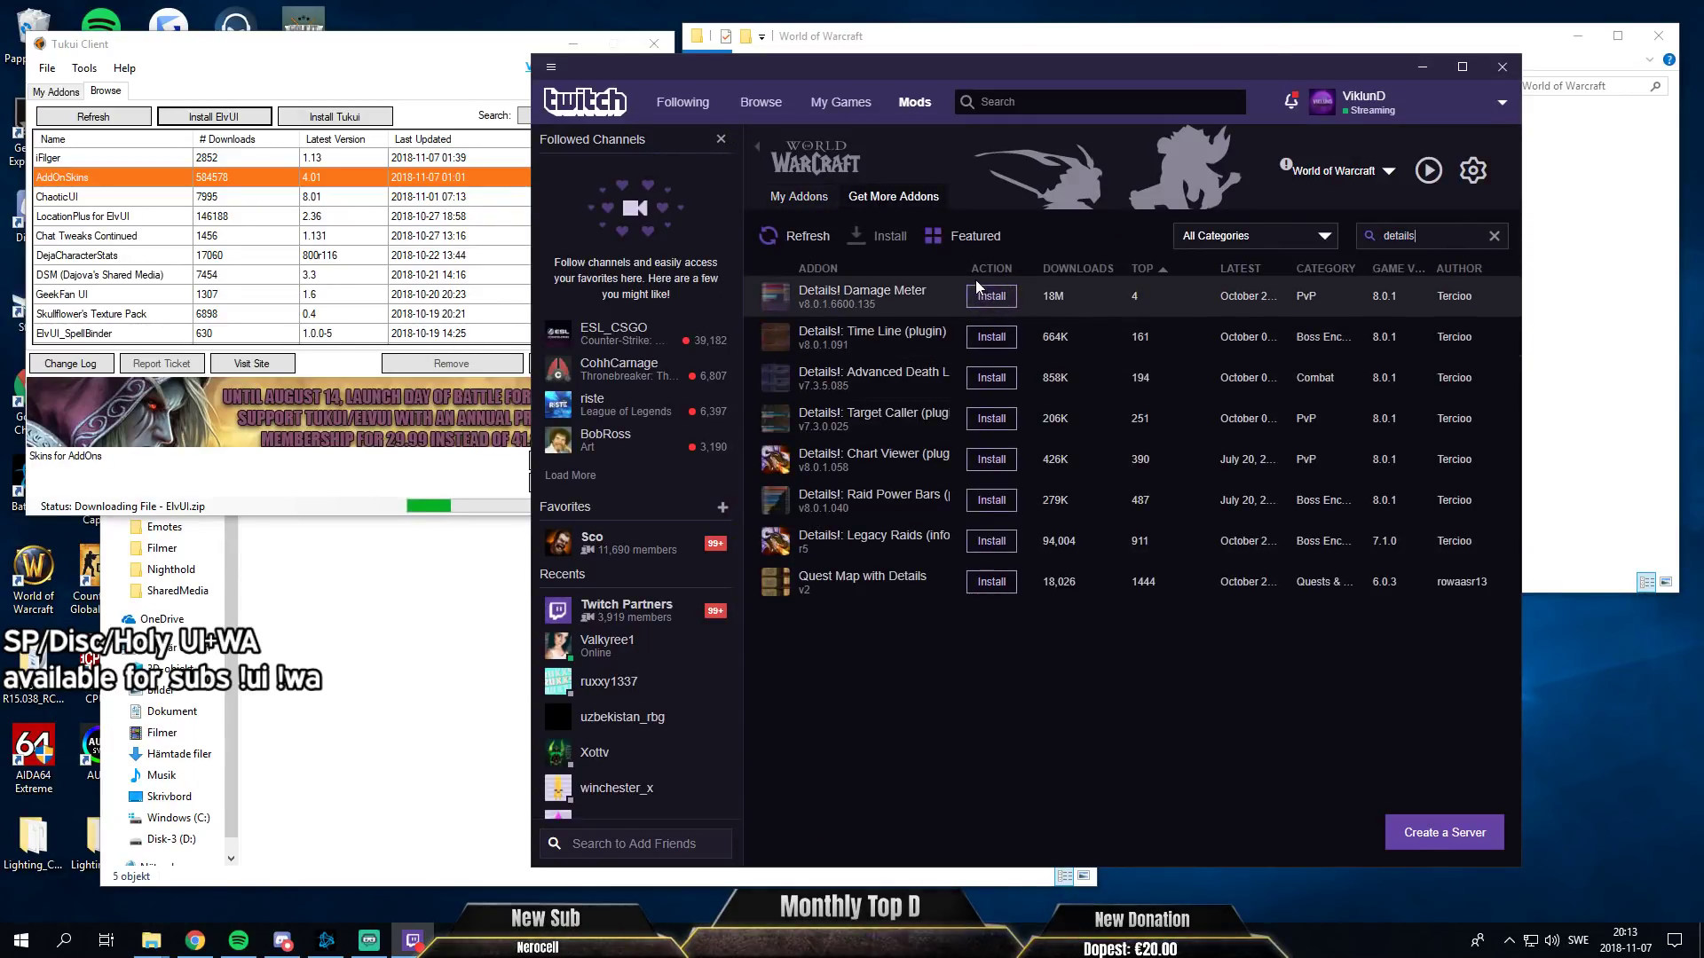
{"action": "left_click", "coordinate": [1002, 299]}
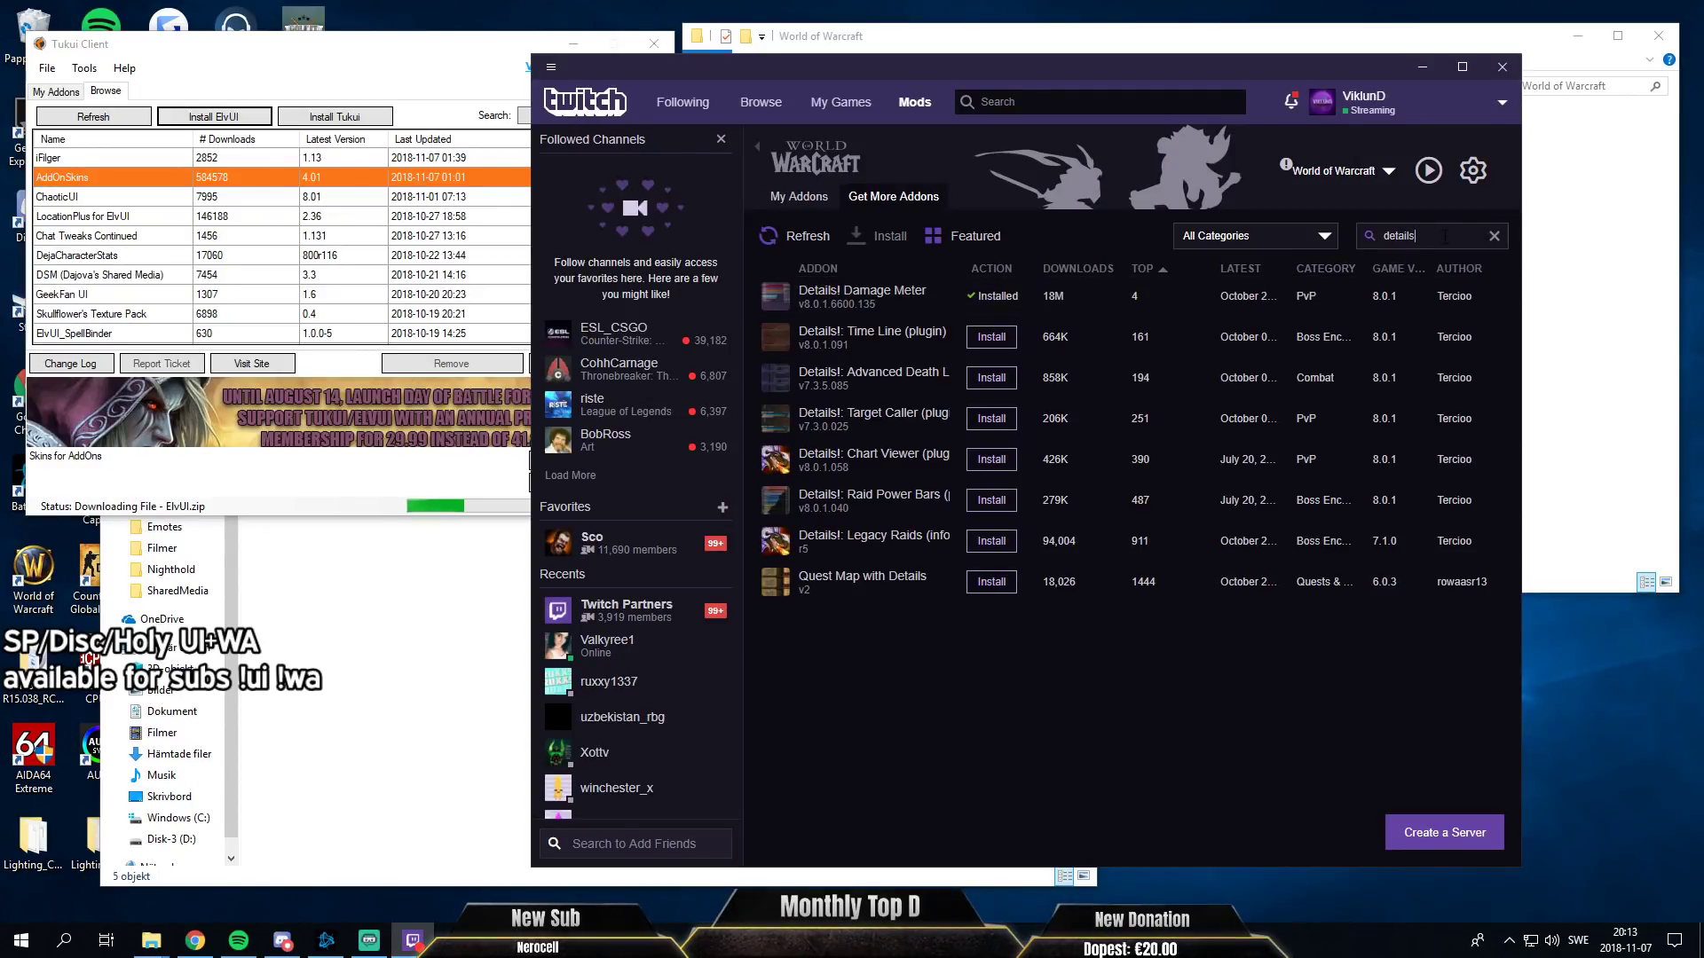
Search the addon catalogue for "kui" and "bigwigs", and install KuiNameplates and BigWigs Bossmods.
{"action": "double_click", "coordinate": [1445, 236]}
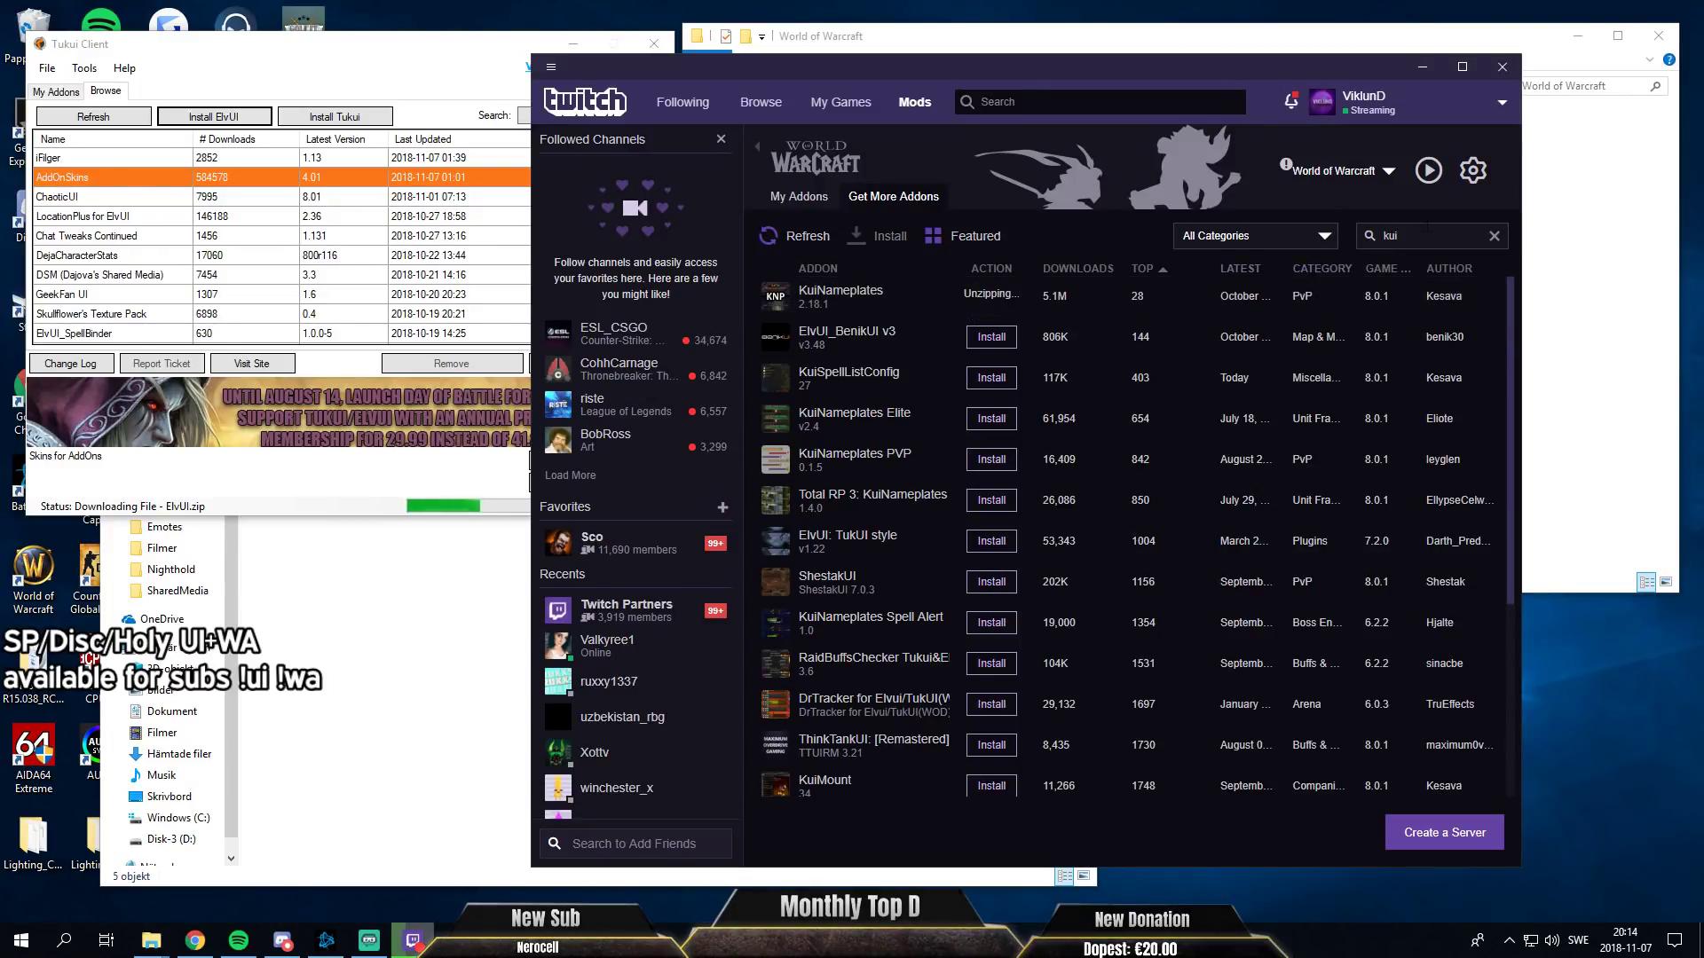
{"action": "type", "text": "big"}
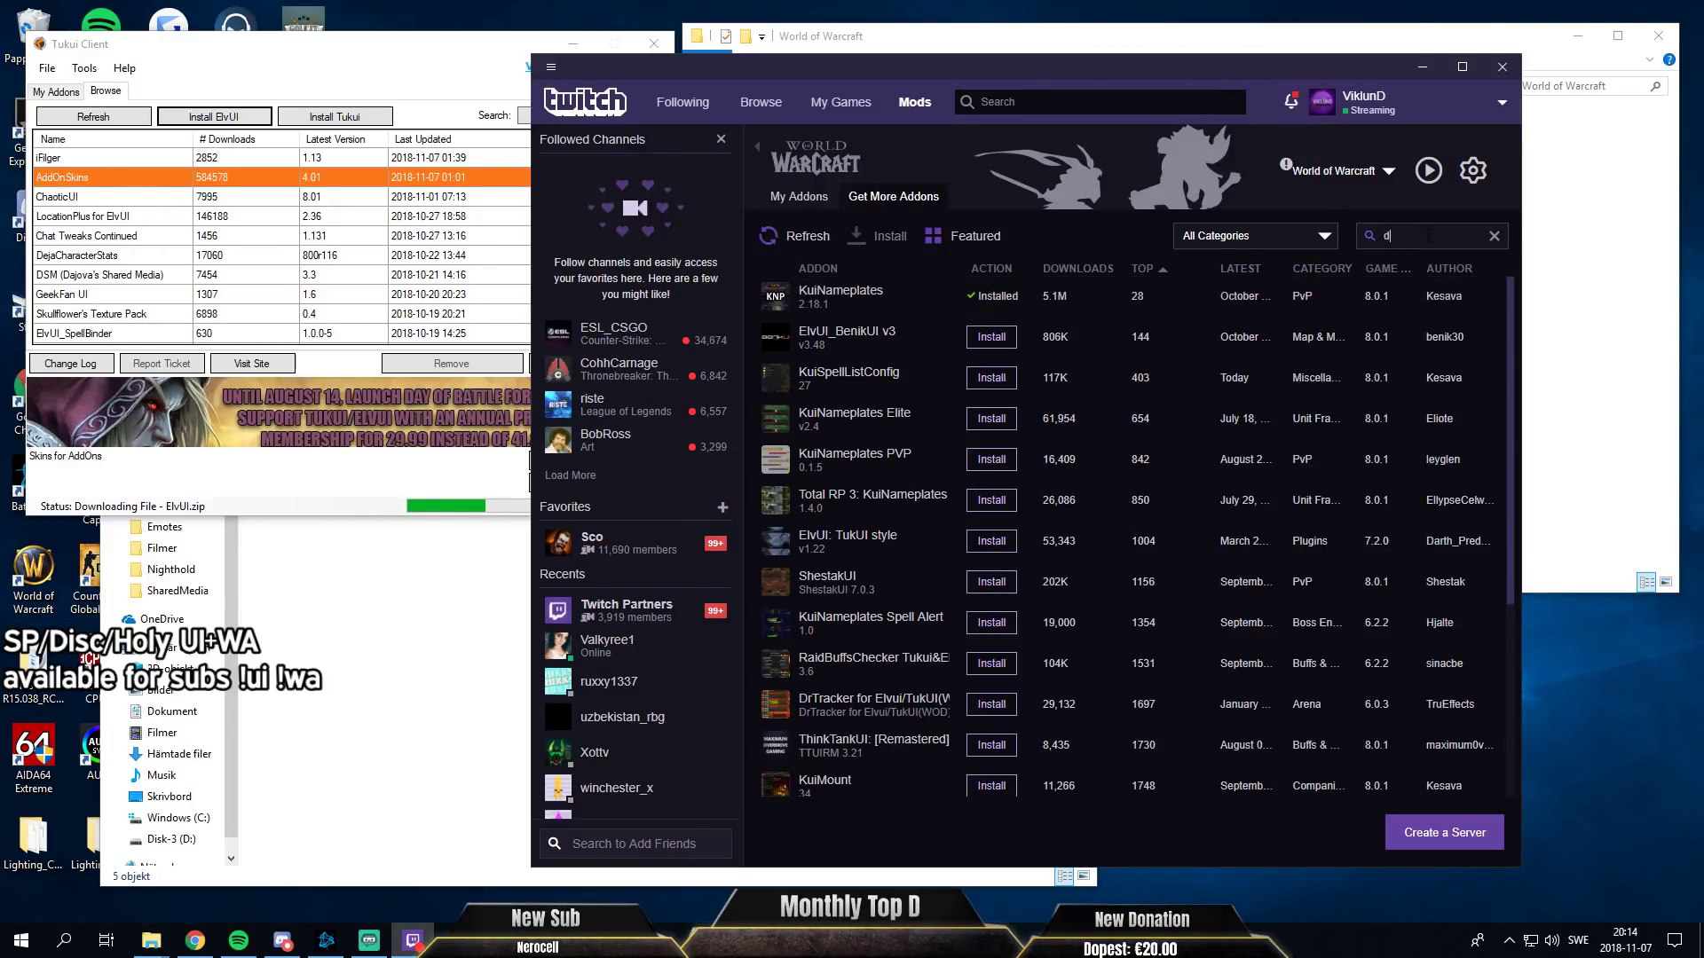
{"action": "type", "text": "wigs"}
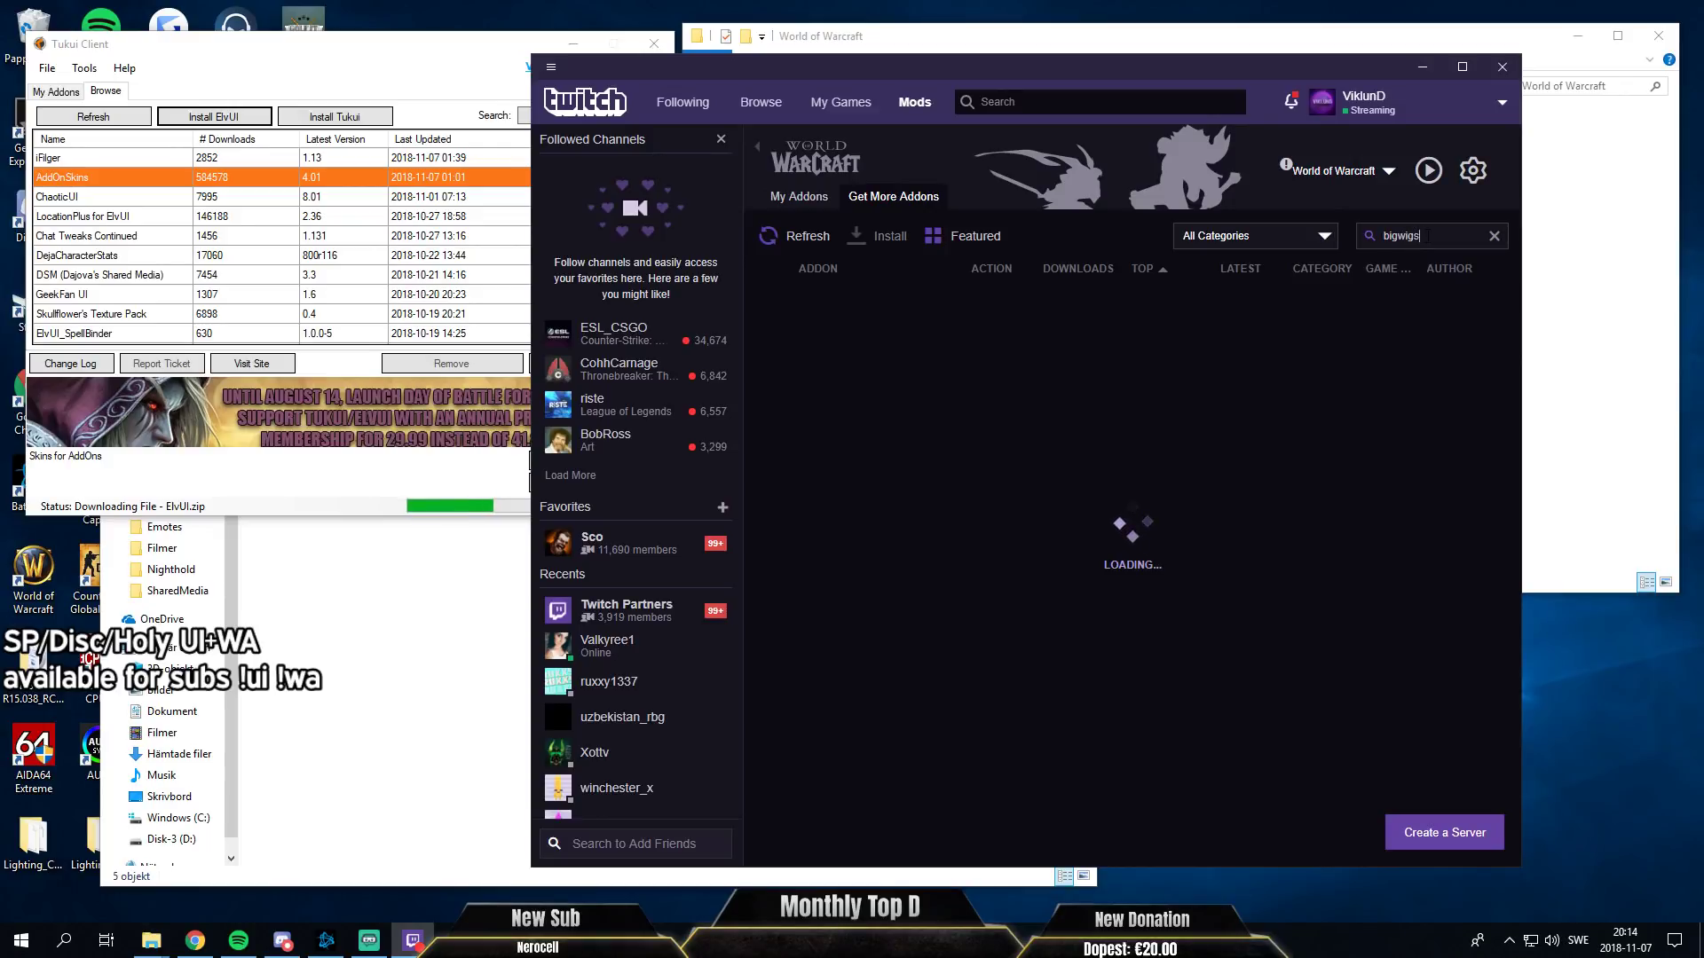
{"action": "left_click", "coordinate": [1006, 300]}
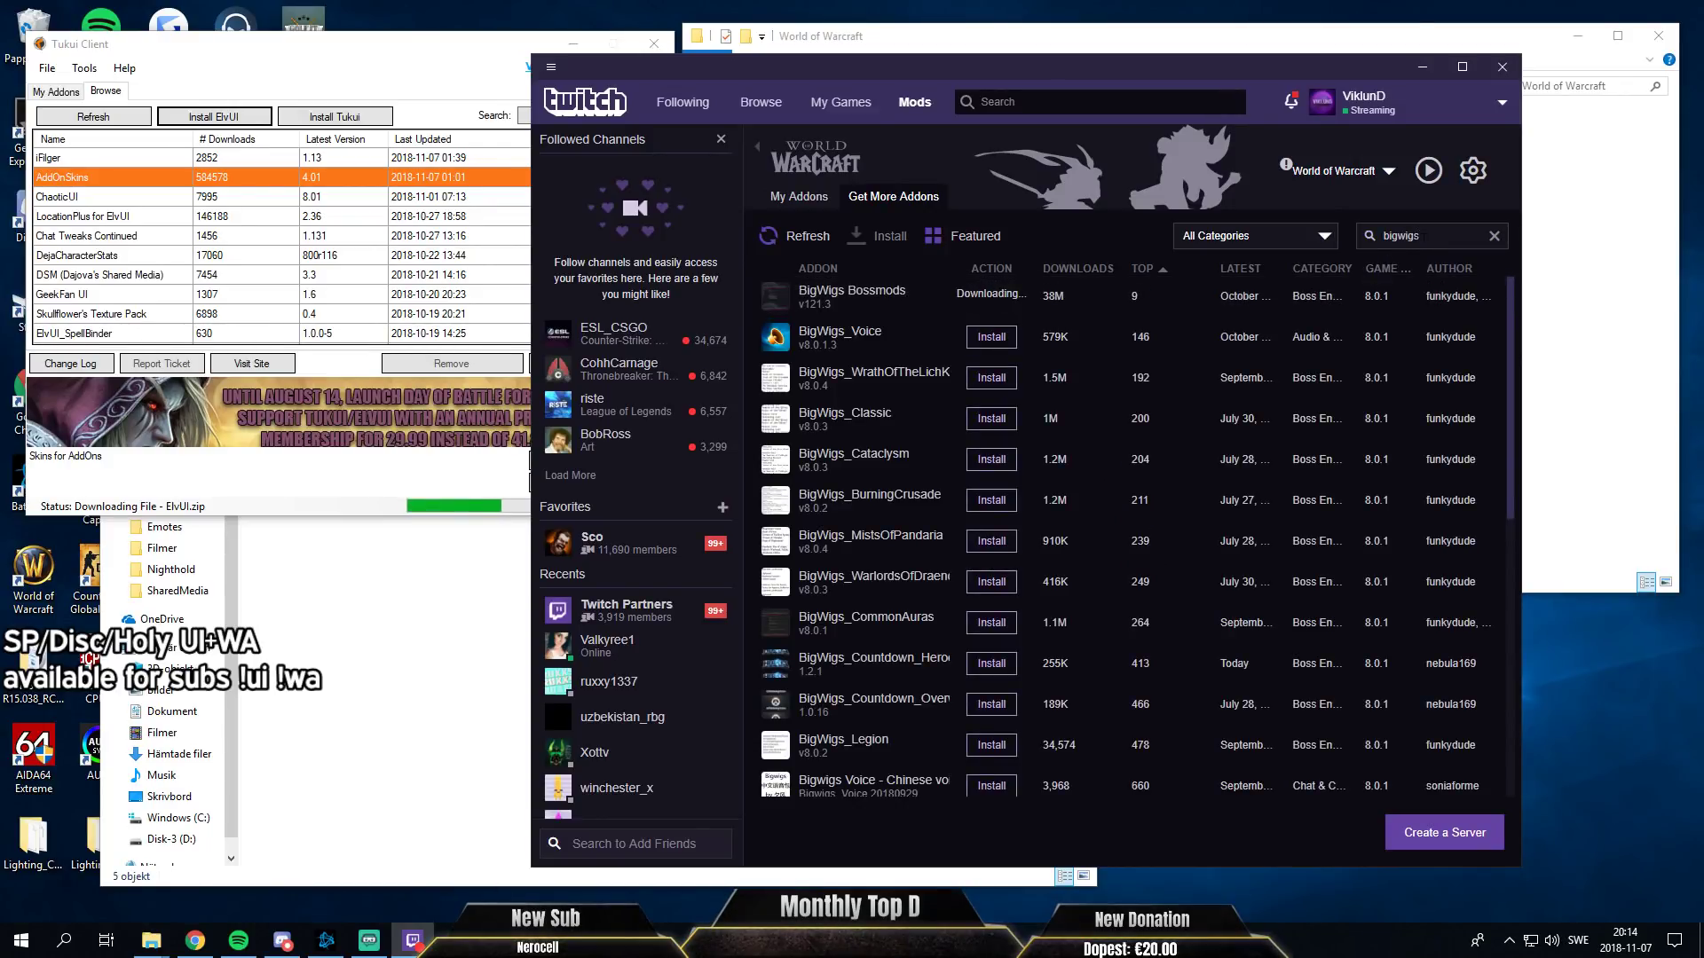
Search the addon catalogue for "weakaura" and install WeakAuras 2.
{"action": "key", "text": "ctrl+a"}
{"action": "type", "text": "weakaura"}
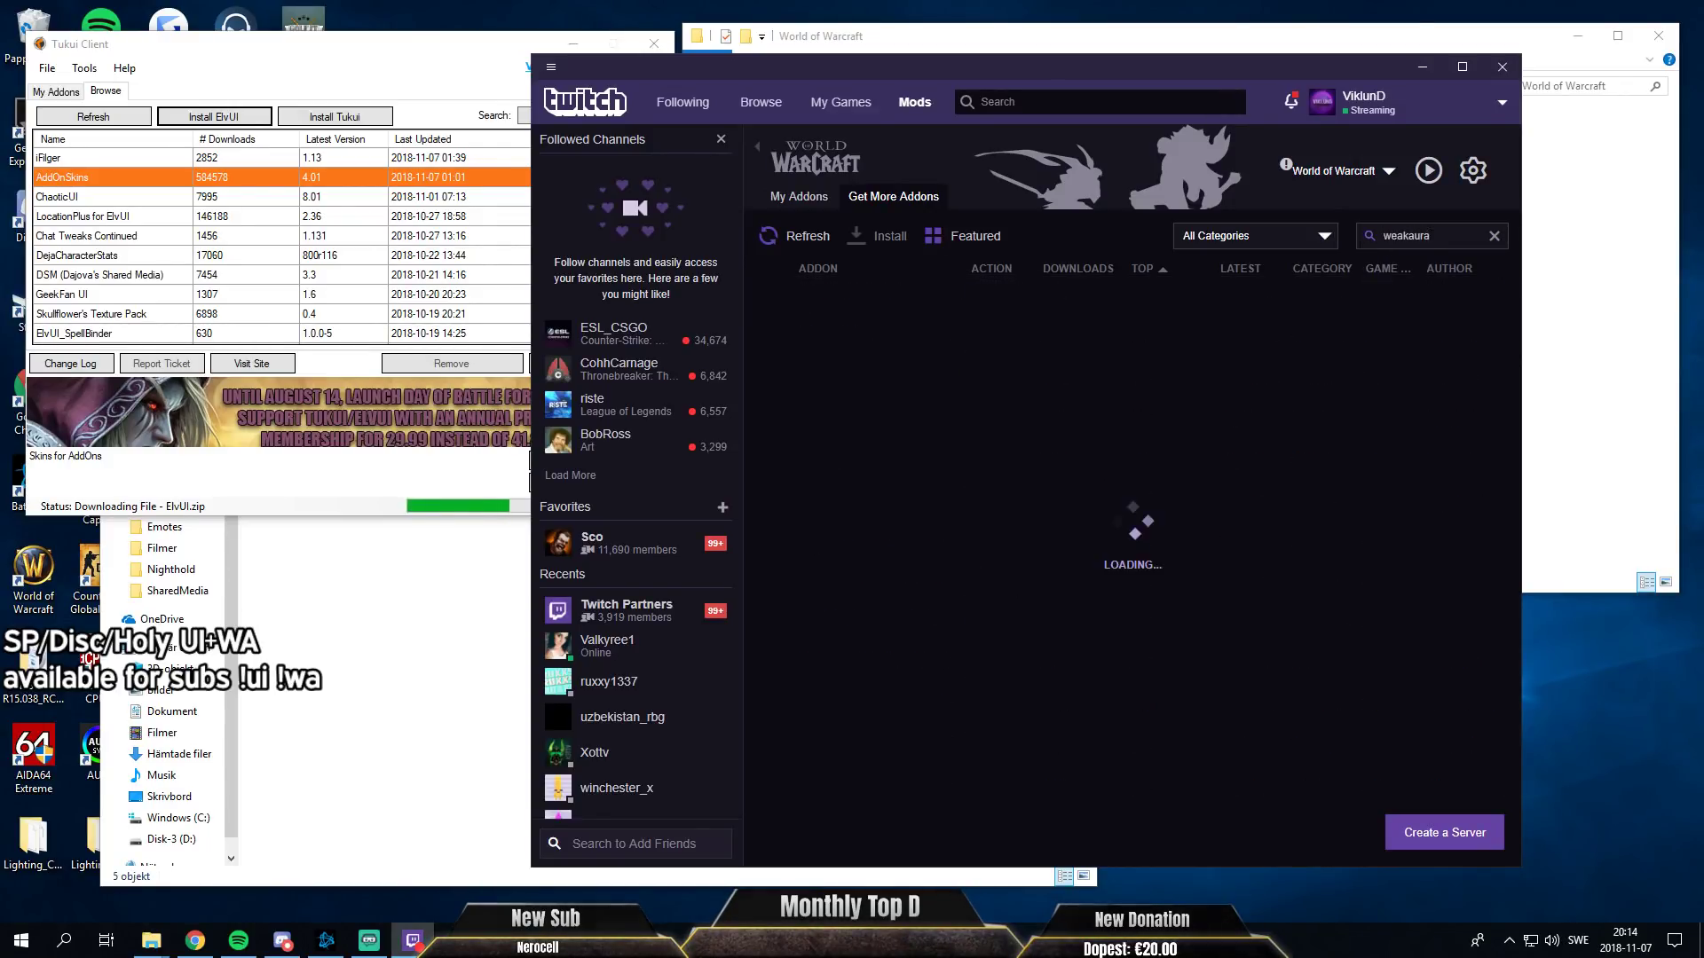
{"action": "left_click", "coordinate": [994, 302]}
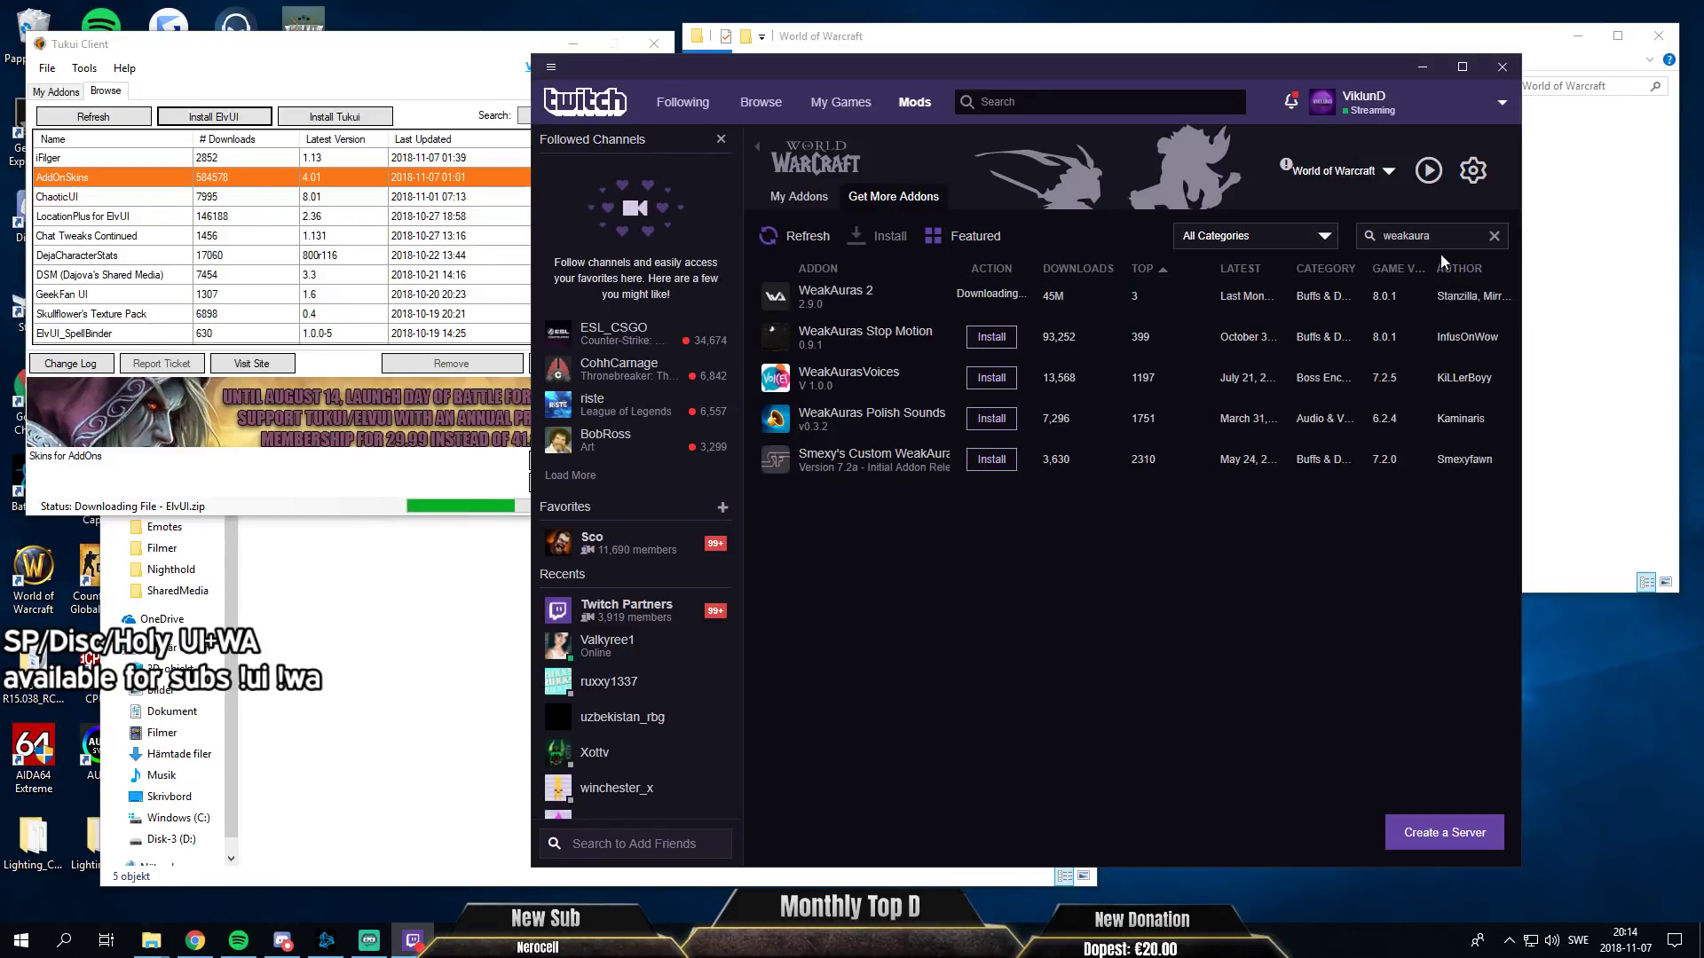
Search the addon catalogue for "twintop" and install Twintop's Insanity Bar.
{"action": "double_click", "coordinate": [1446, 238]}
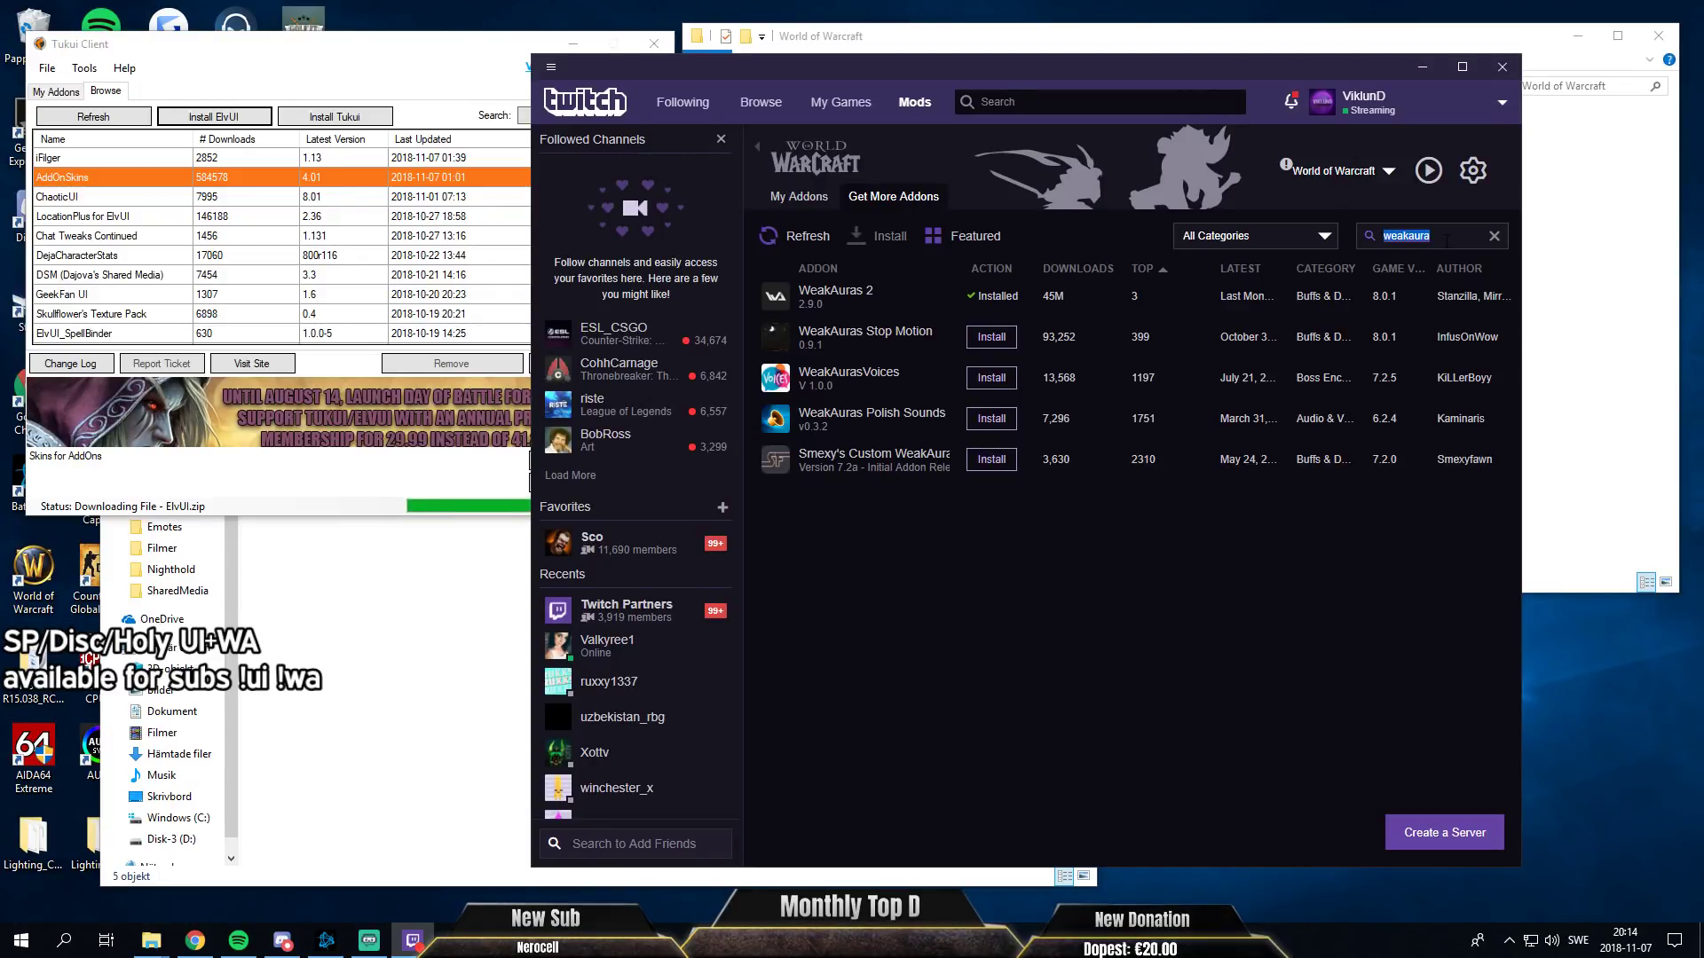
{"action": "key", "text": "BackSpace"}
{"action": "left_click", "coordinate": [391, 700]}
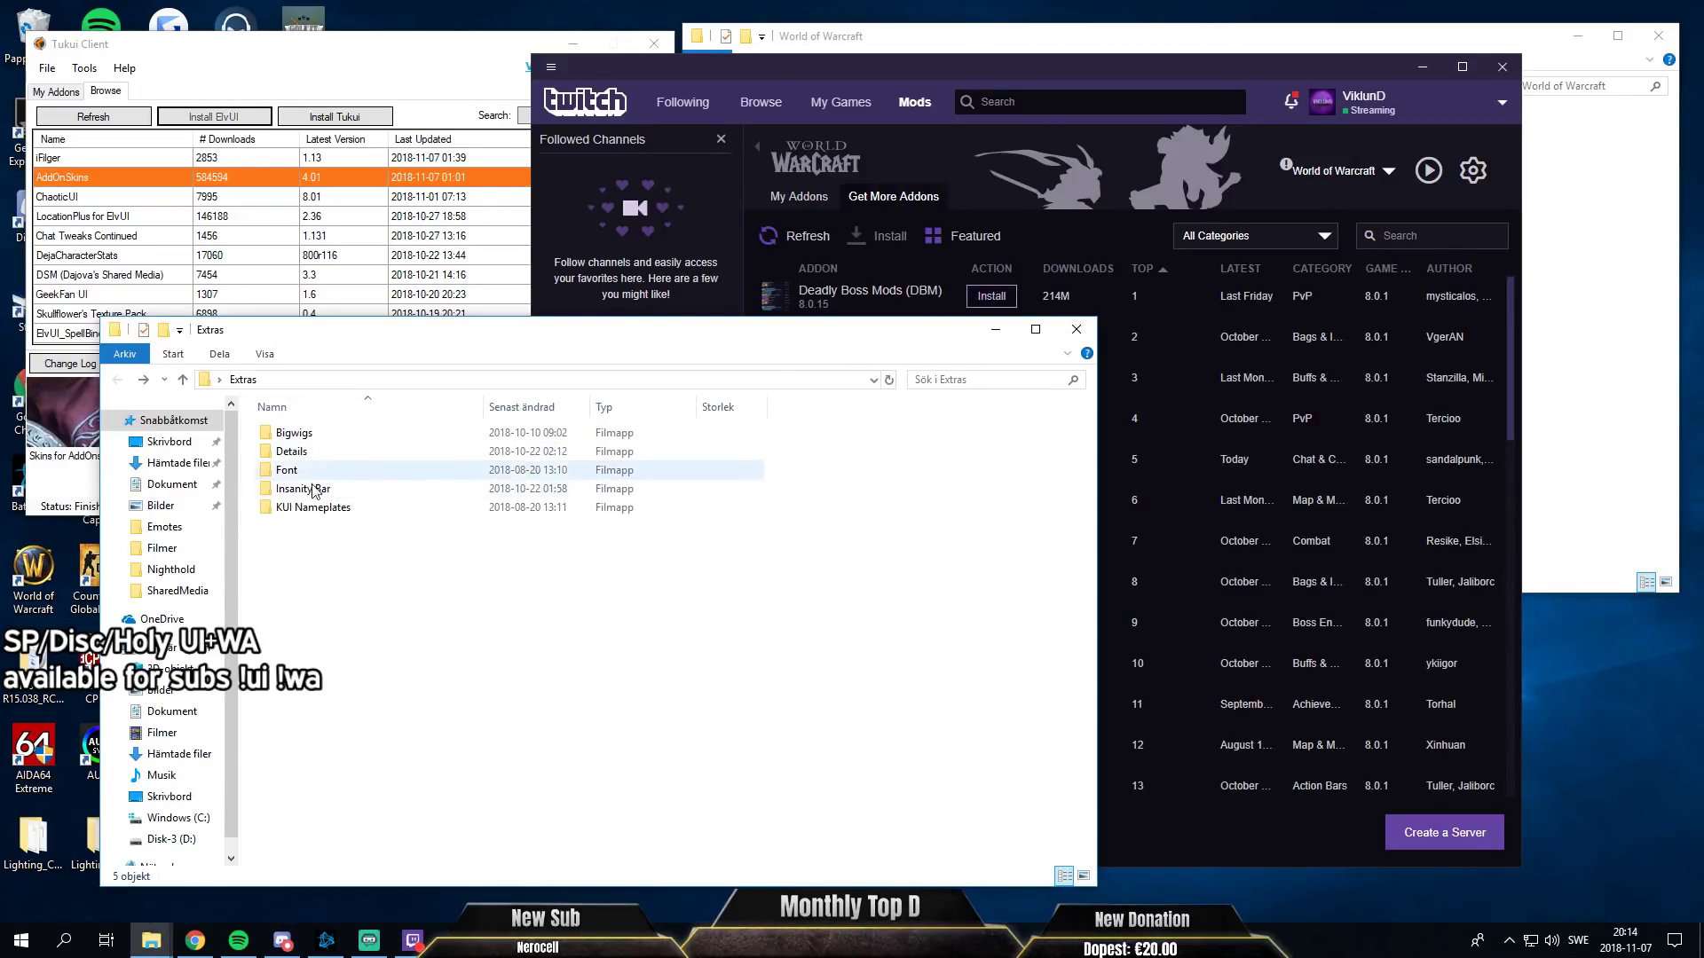
{"action": "key", "text": "alt+Tab"}
{"action": "type", "text": "twintop"}
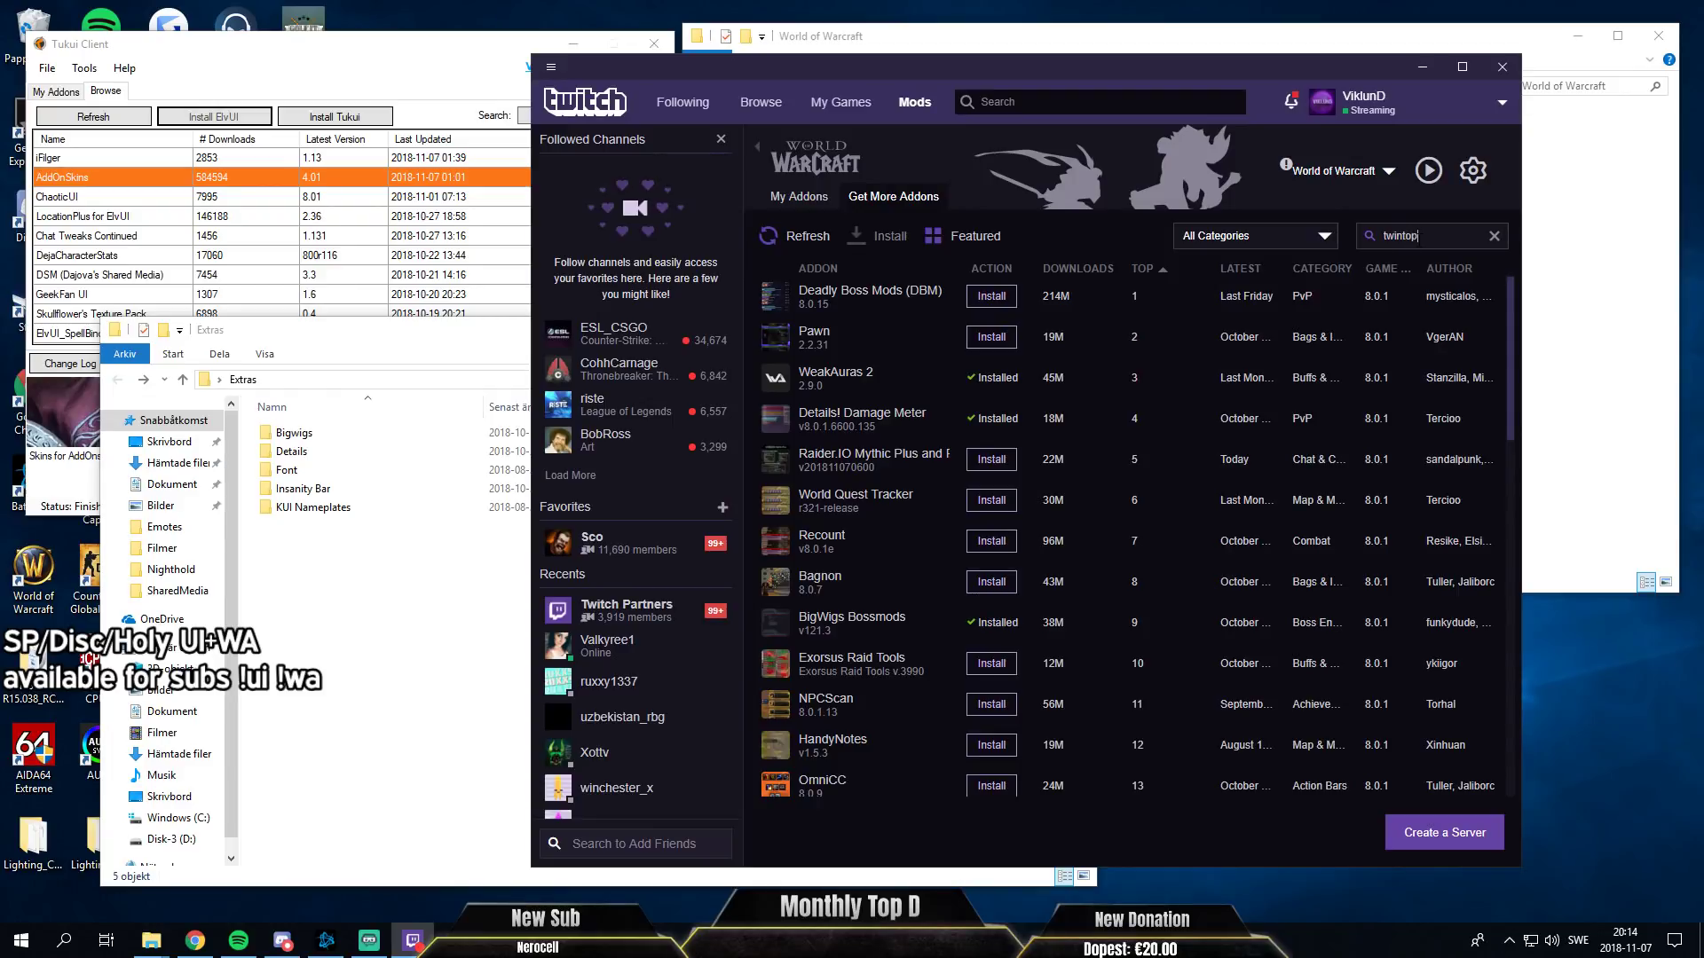
{"action": "left_click", "coordinate": [991, 296]}
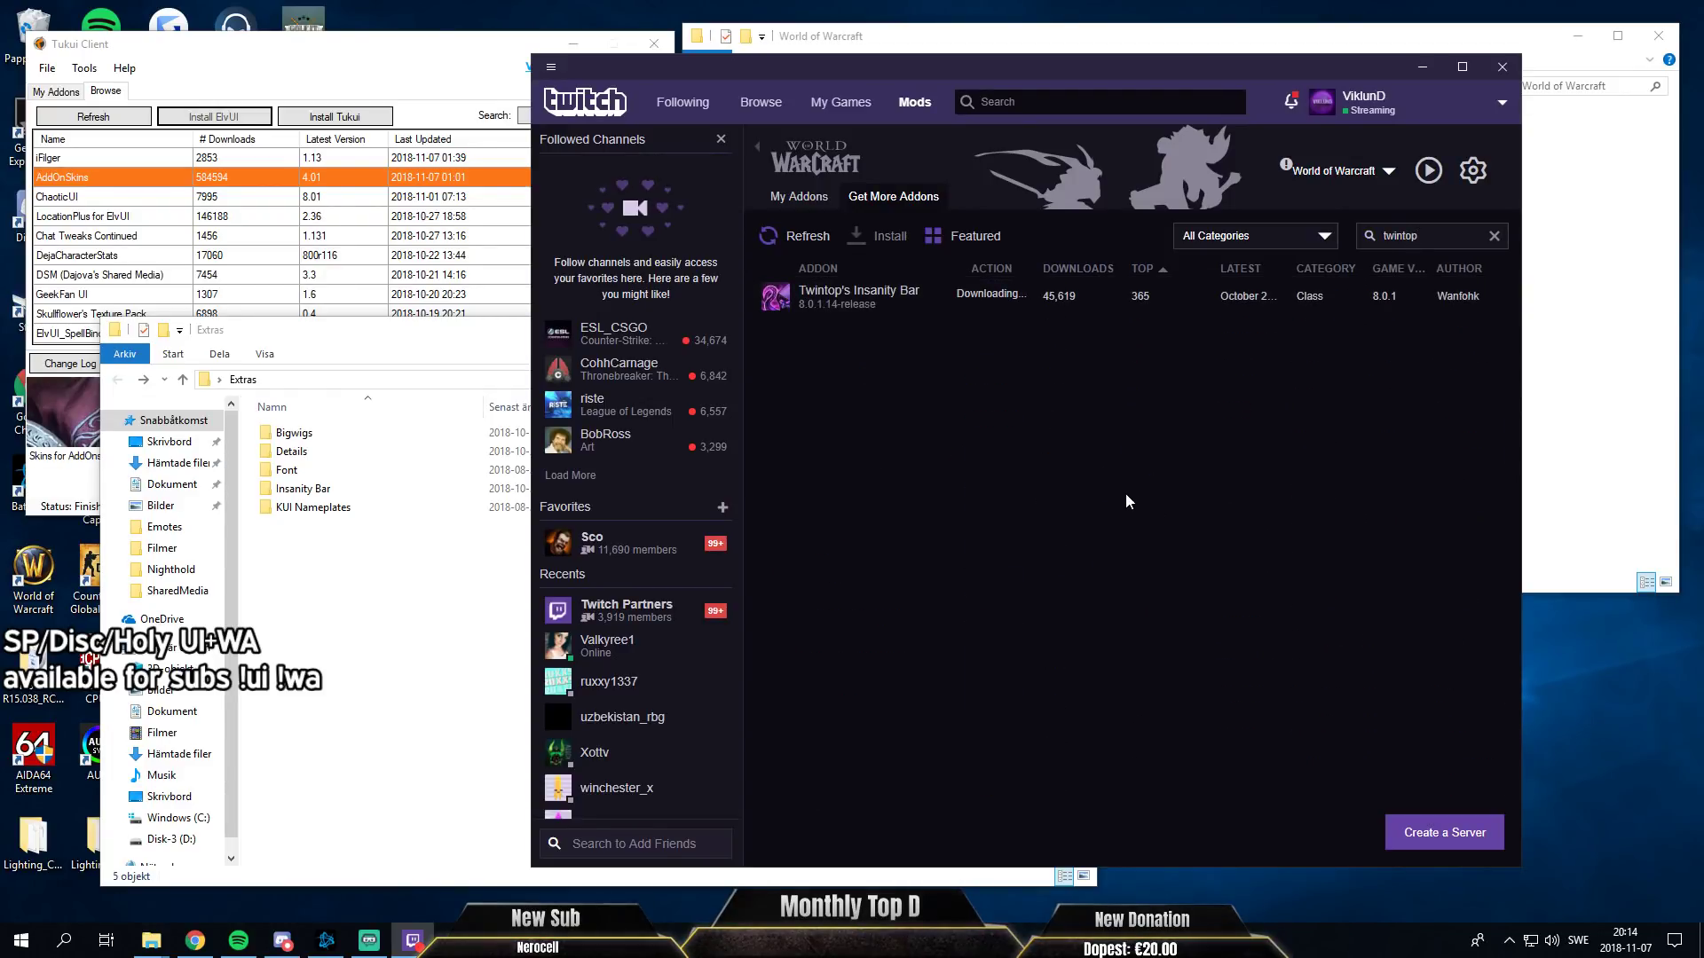
Search for "addonskins", install AddOnSkins and open the list of its available versions.
{"action": "double_click", "coordinate": [1448, 242]}
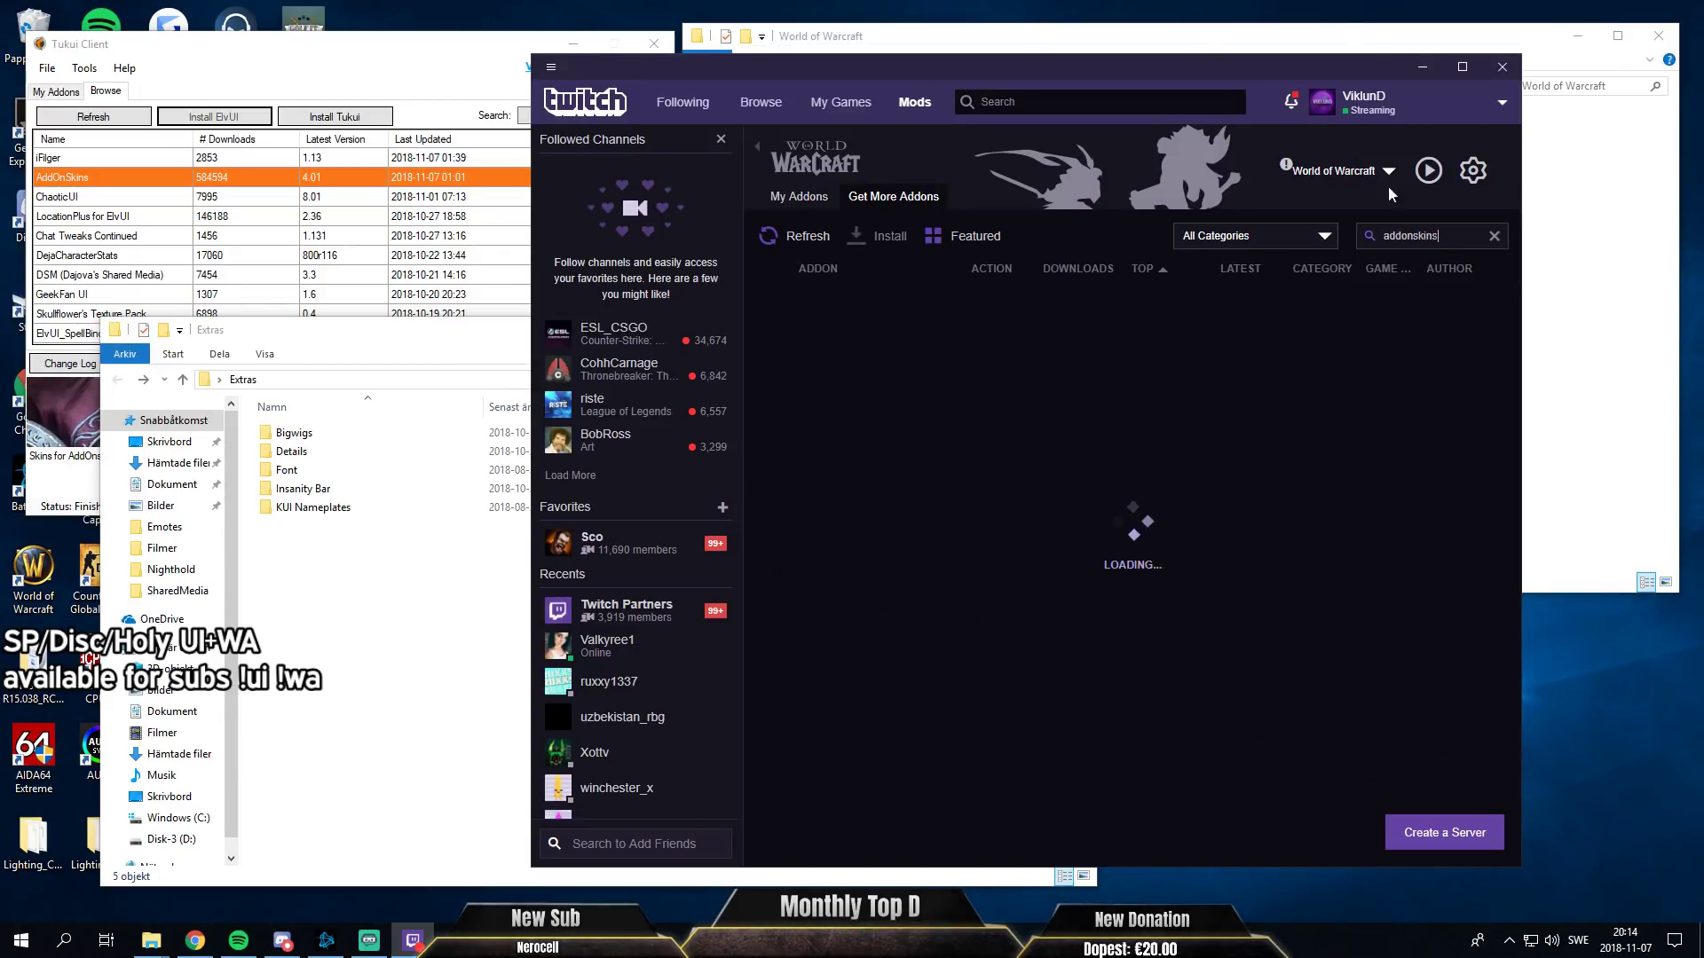
{"action": "double_click", "coordinate": [878, 296]}
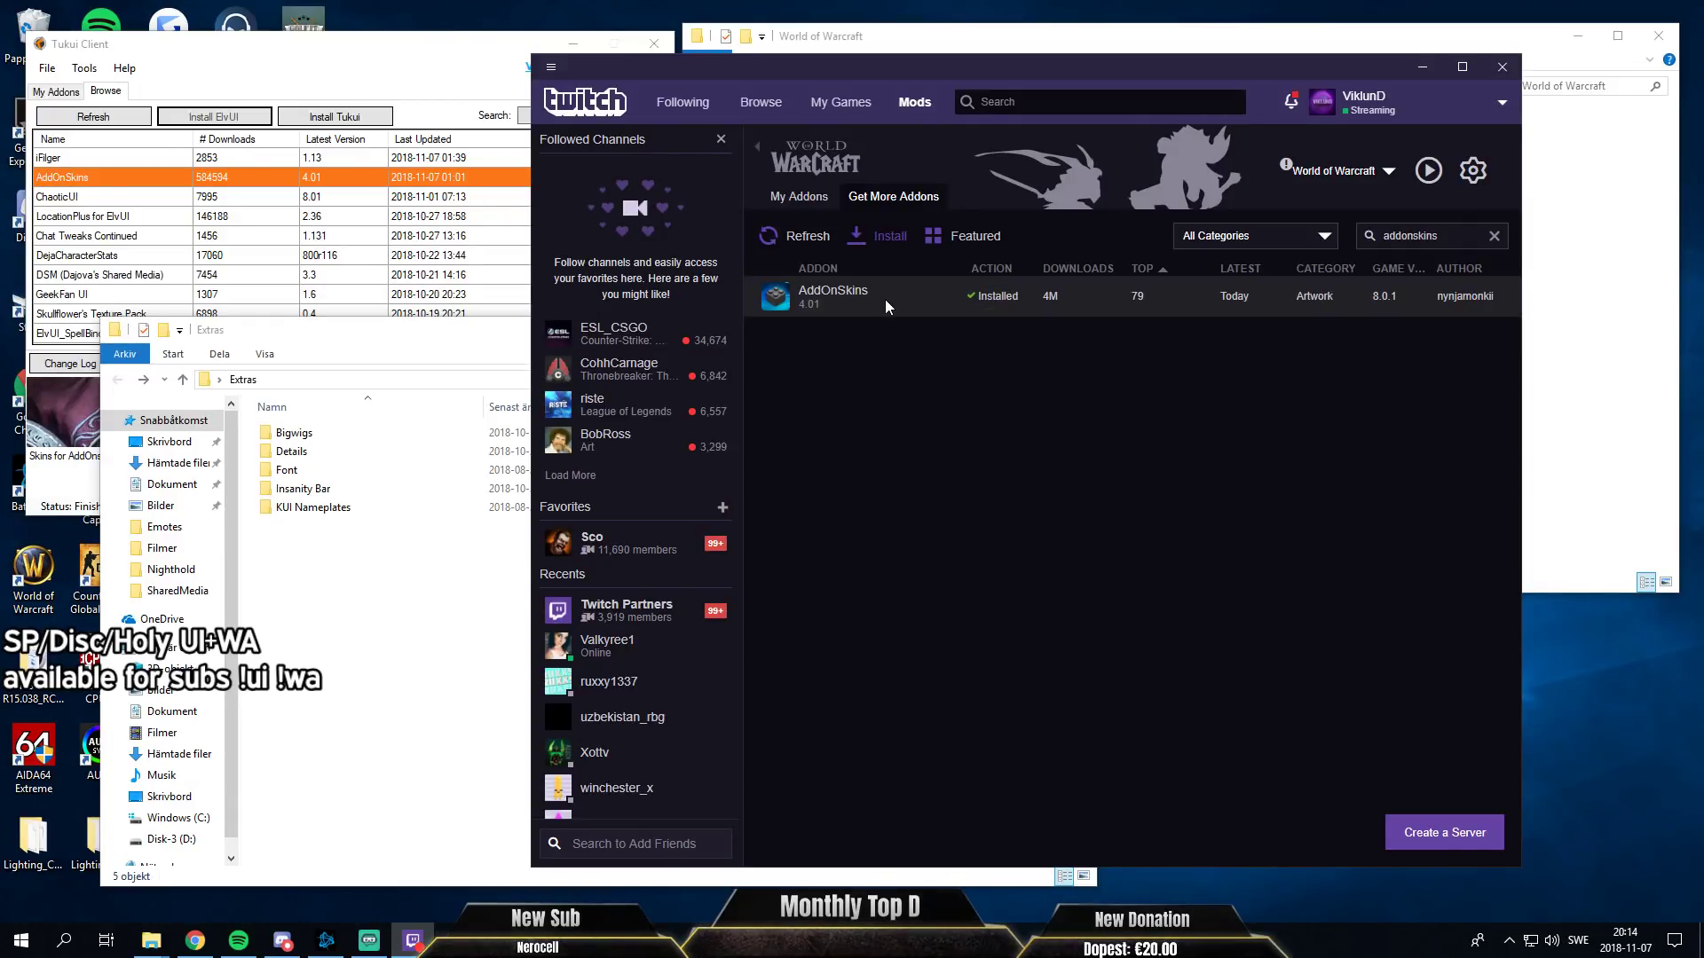
{"action": "right_click", "coordinate": [886, 300]}
{"action": "left_click", "coordinate": [1028, 604]}
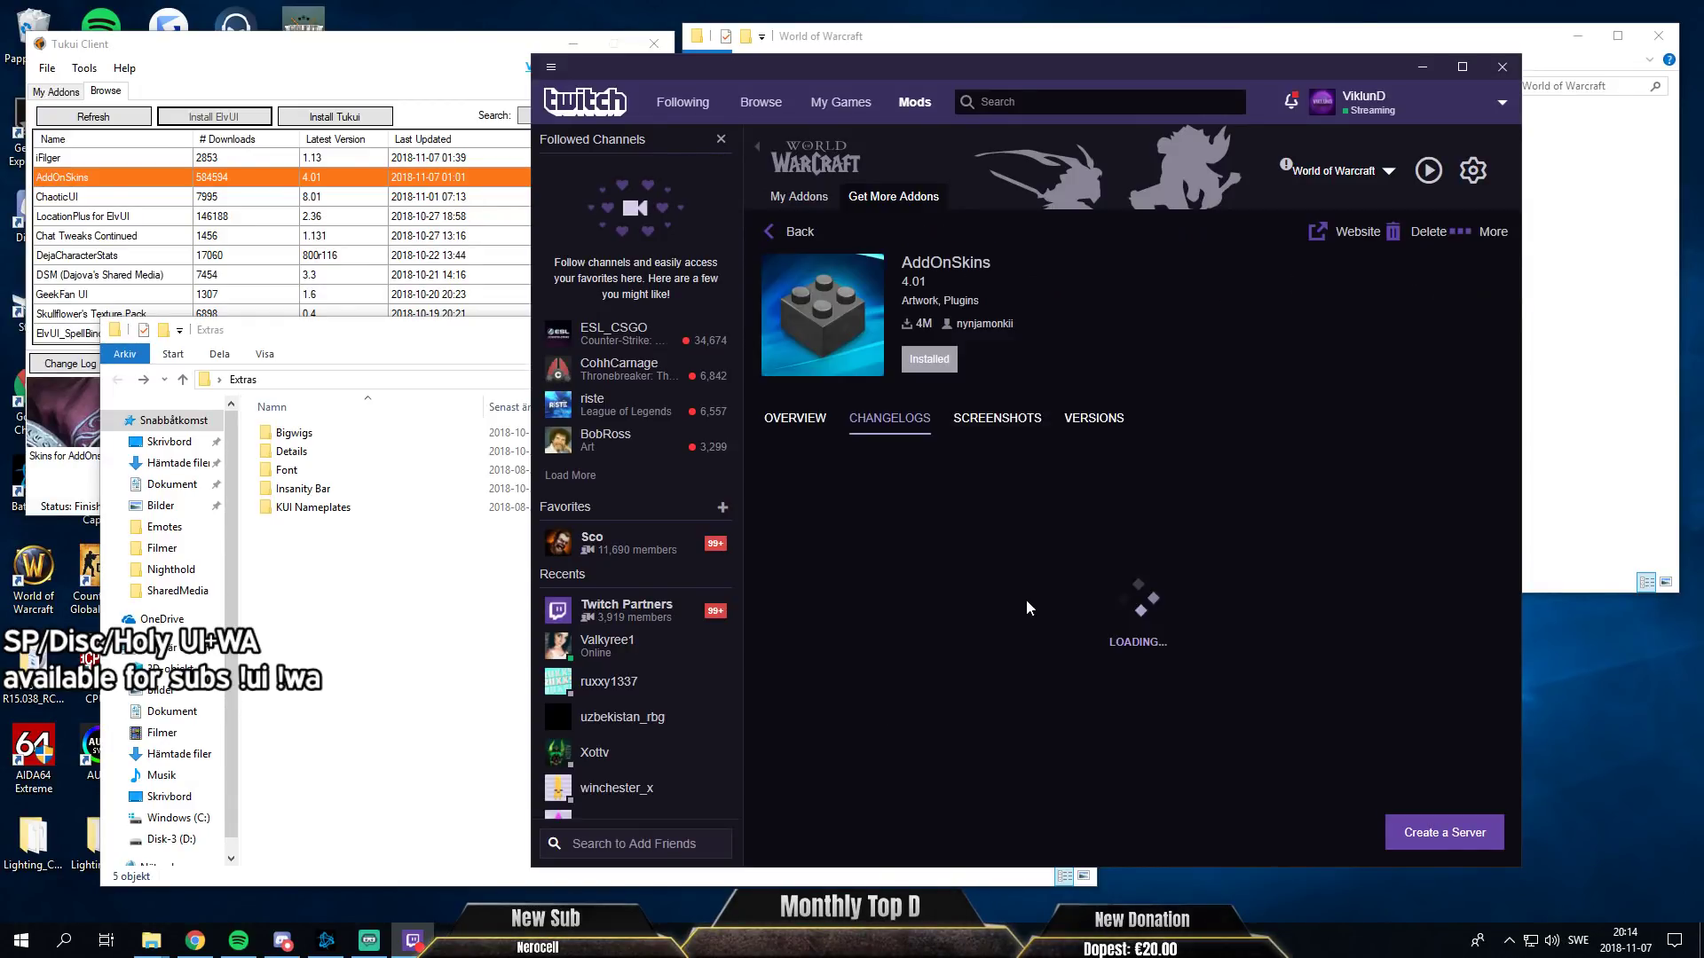
{"action": "left_click", "coordinate": [1093, 415]}
{"action": "scroll", "coordinate": [966, 657], "scroll_direction": "down", "scroll_amount": 2}
{"action": "scroll", "coordinate": [976, 639], "scroll_direction": "up", "scroll_amount": 1}
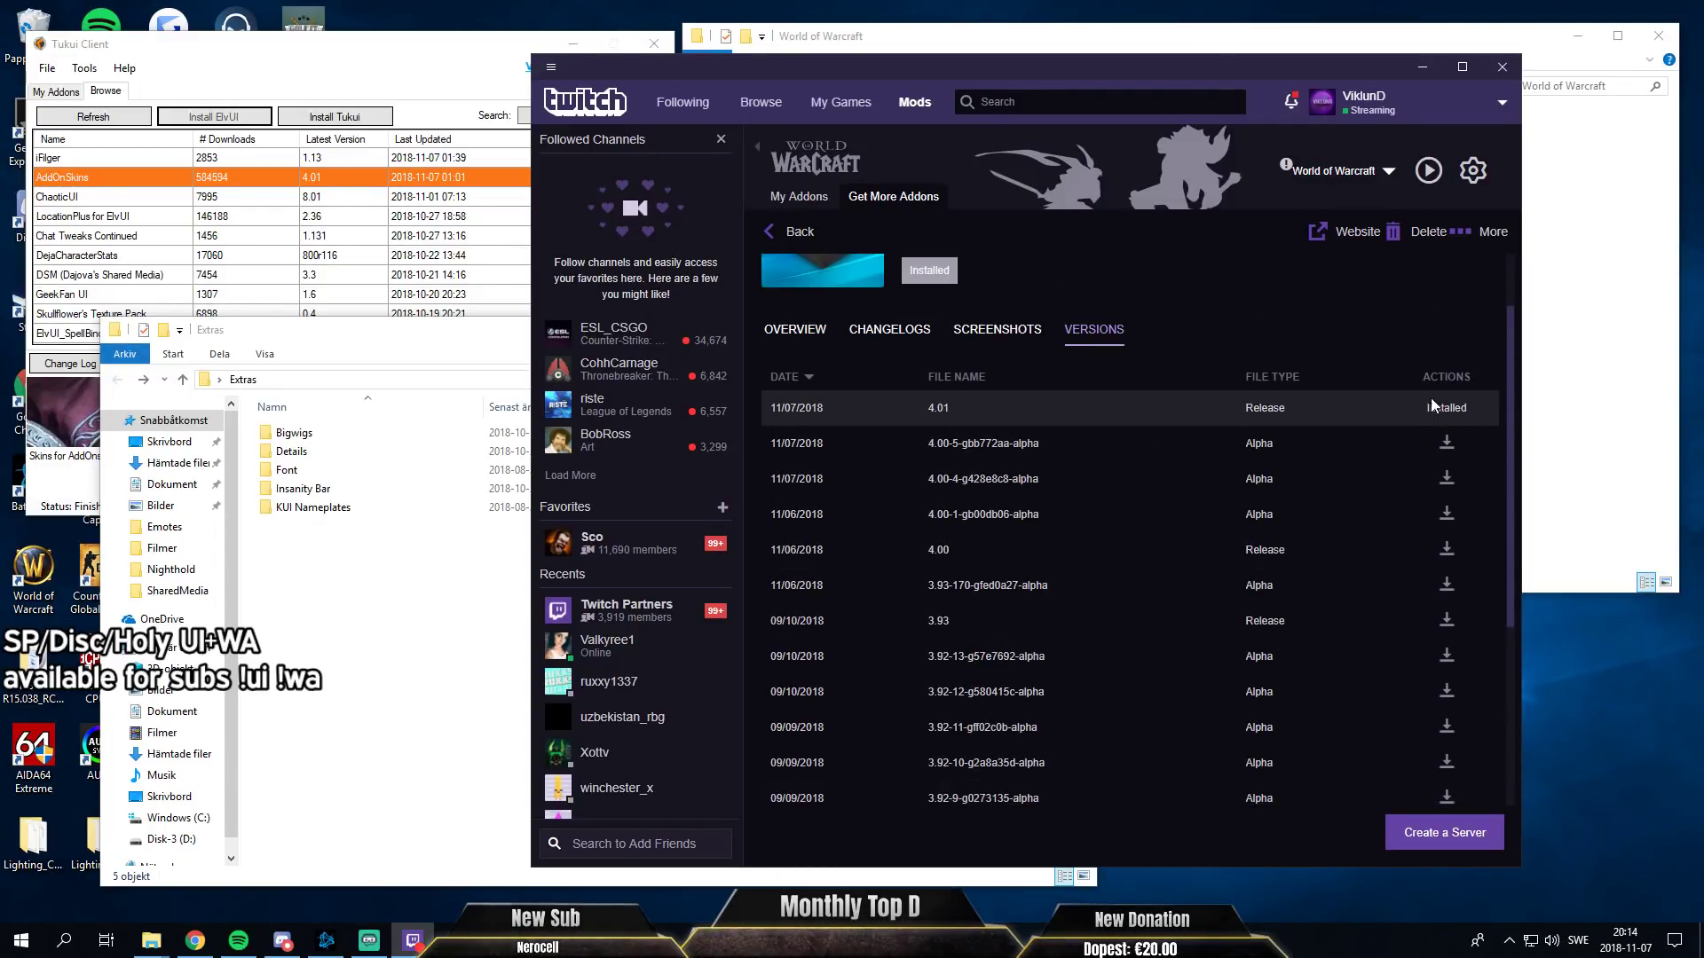
Delete the installed AddOnSkins release and install version 3.93 in its place.
{"action": "left_click", "coordinate": [1424, 231]}
{"action": "left_click", "coordinate": [995, 549]}
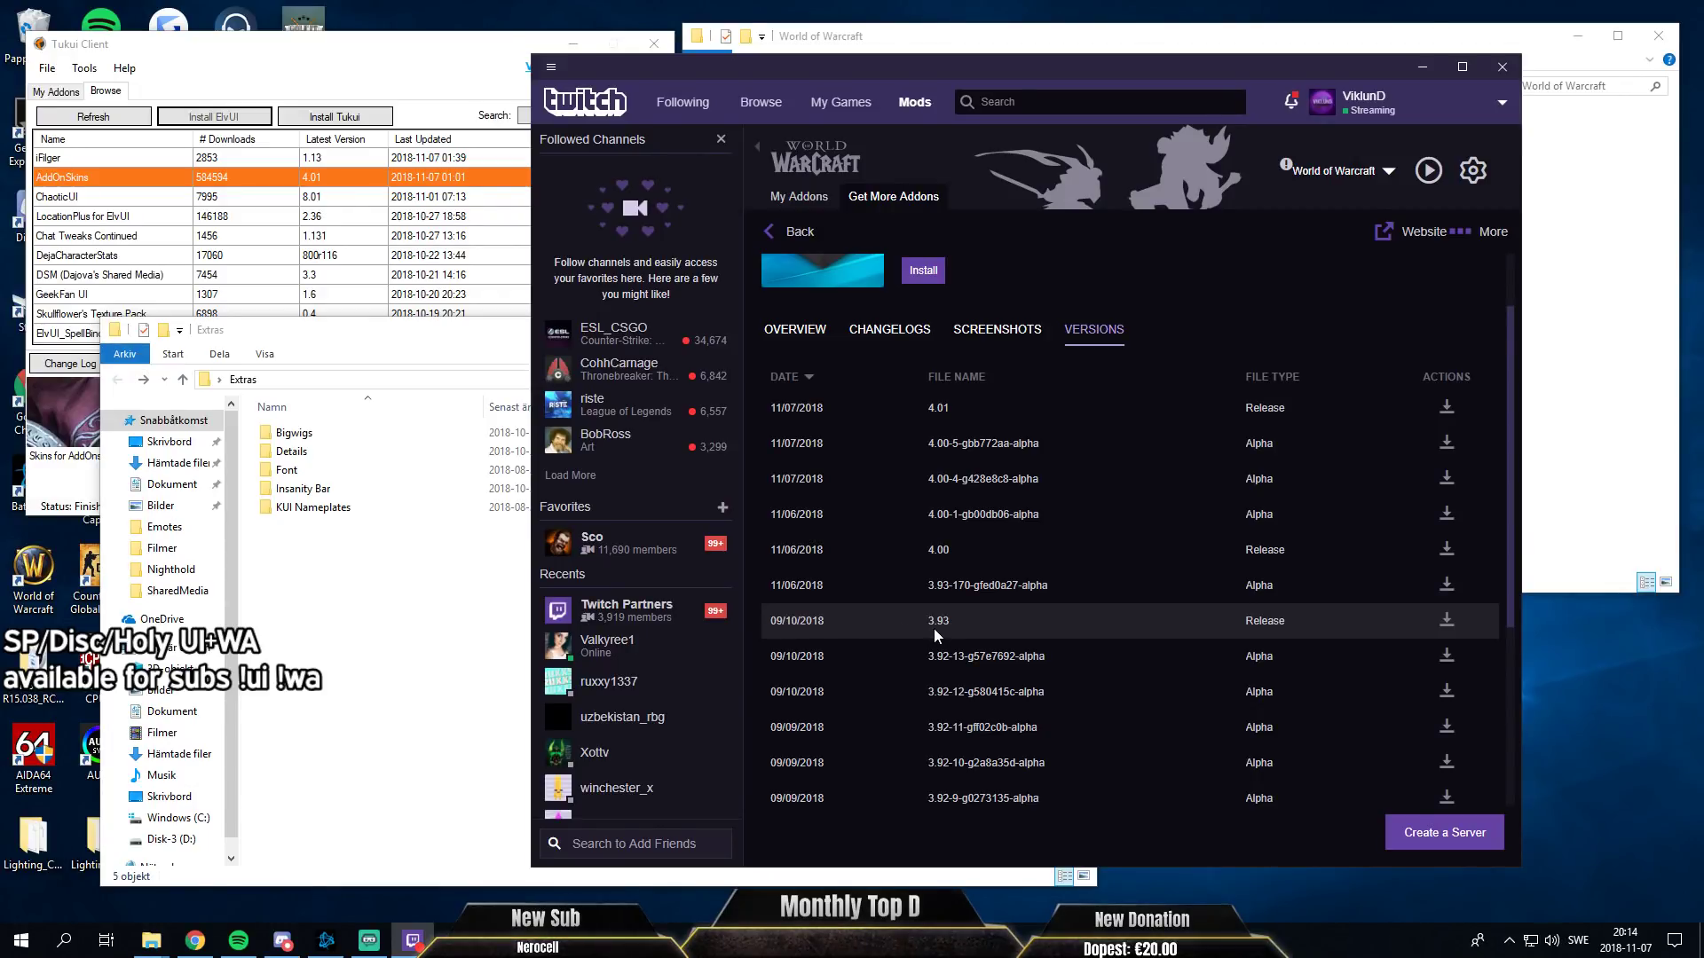
{"action": "left_click", "coordinate": [1446, 623]}
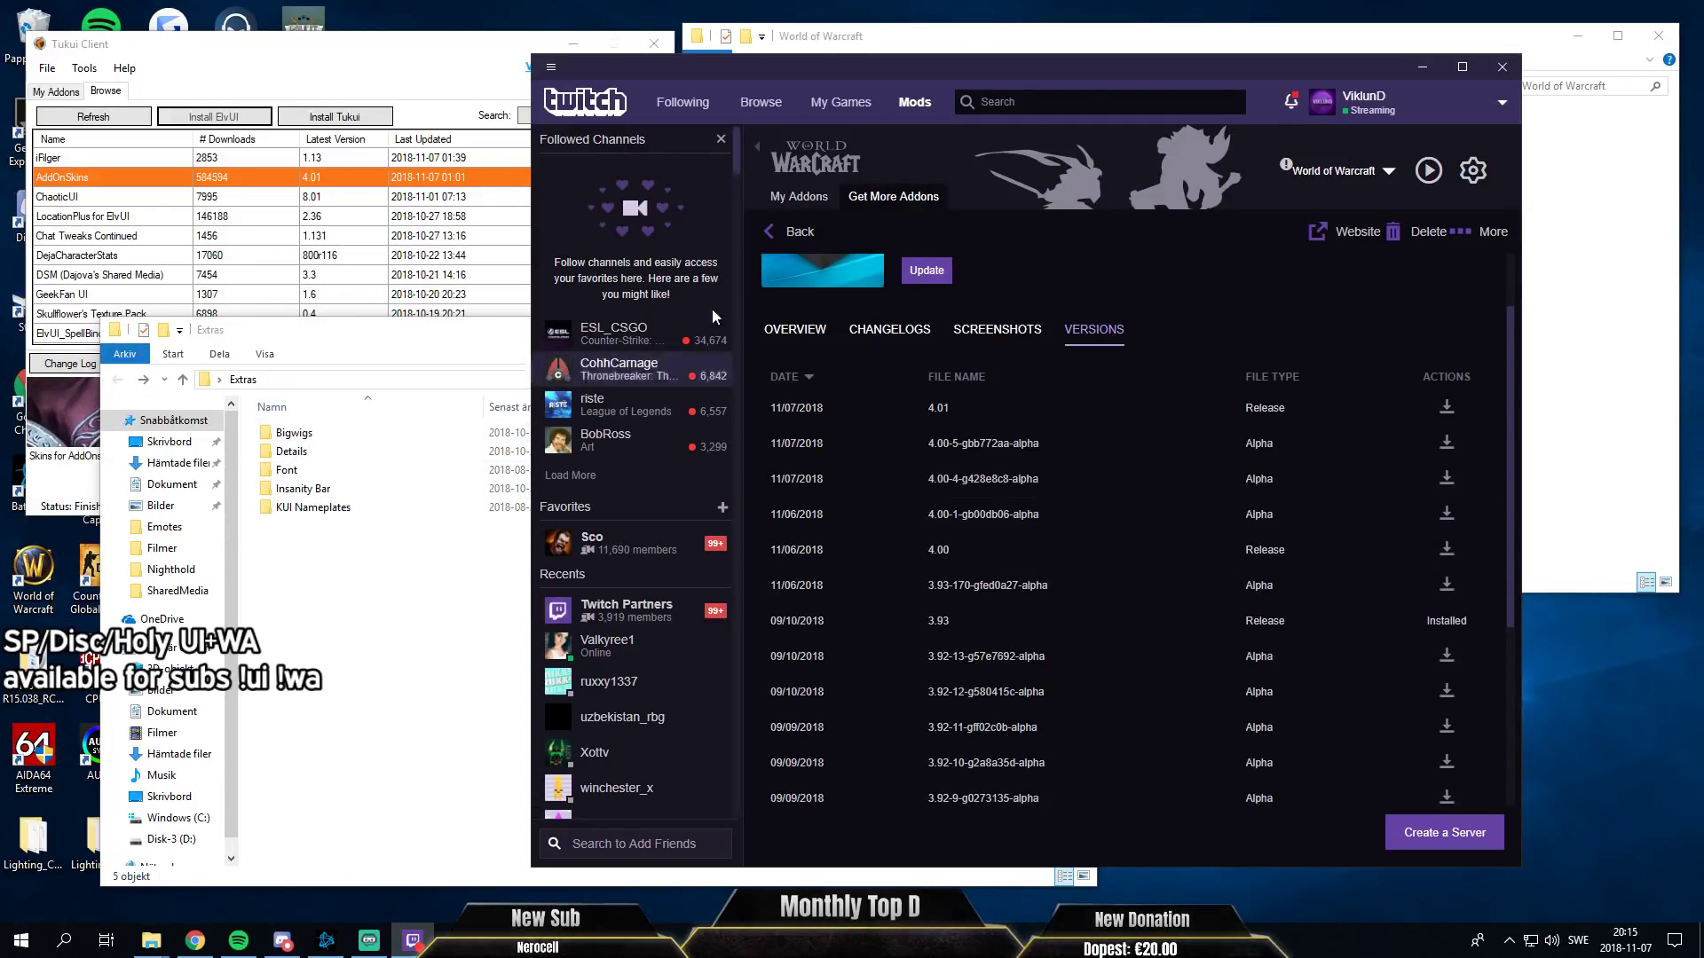
Review the installed addons, then search the addon catalogue for "sharedmedia" and install SharedMedia.
{"action": "left_click", "coordinate": [799, 196]}
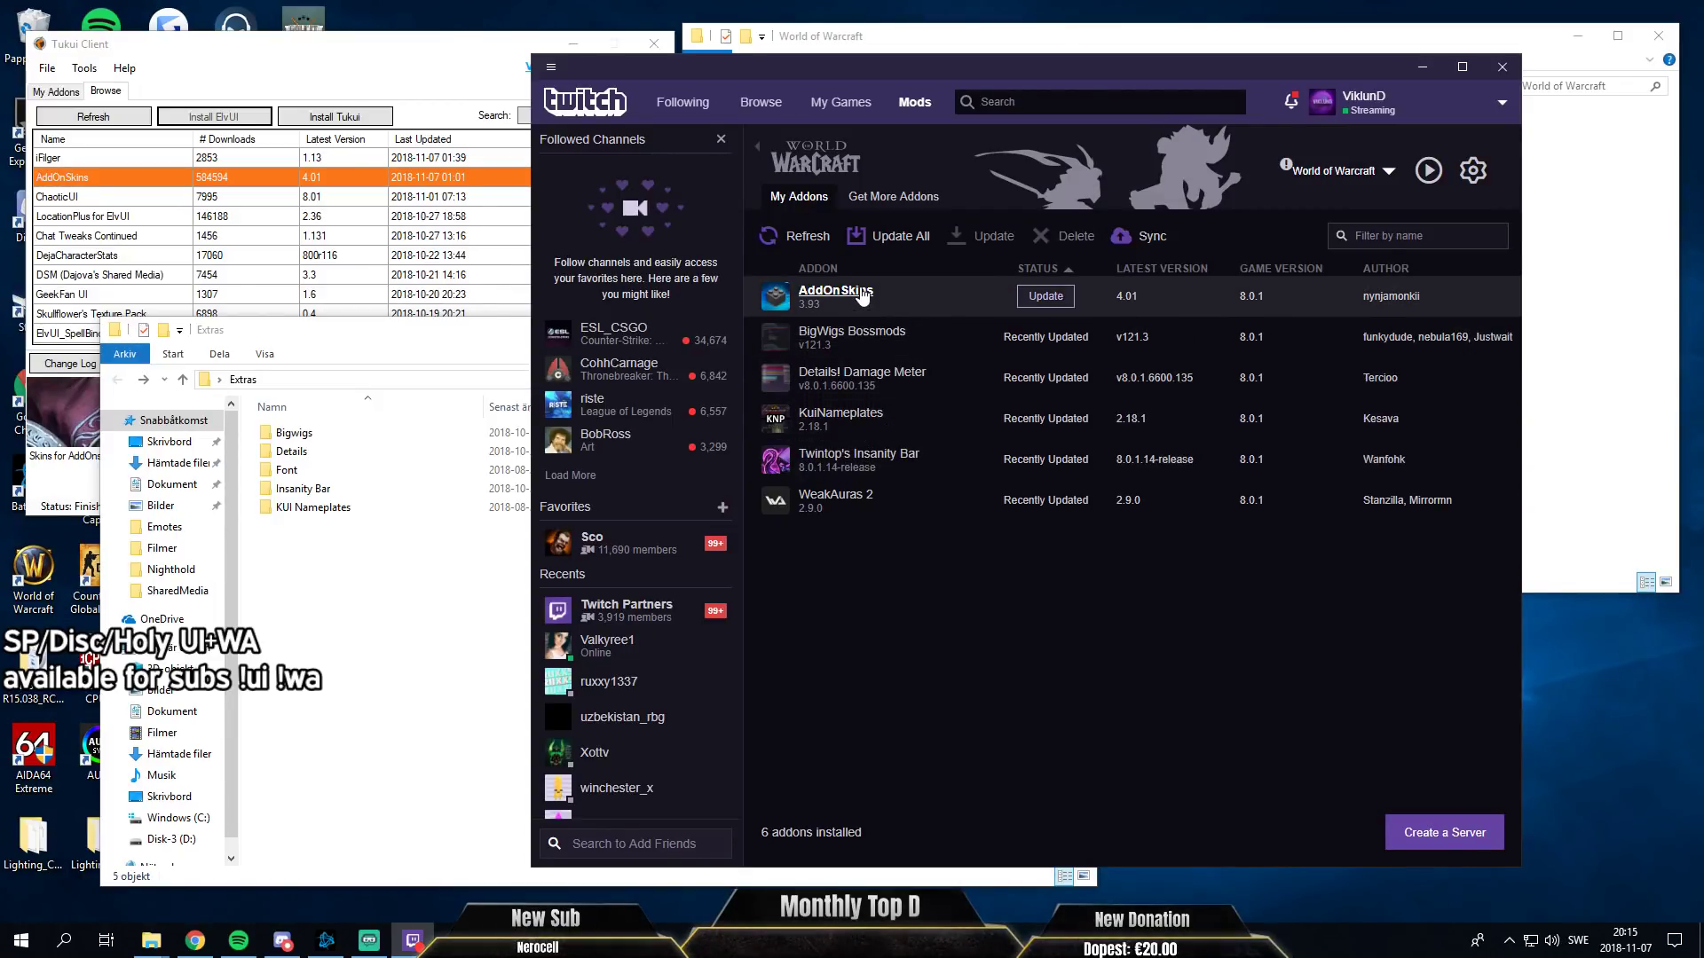
{"action": "left_click", "coordinate": [892, 196]}
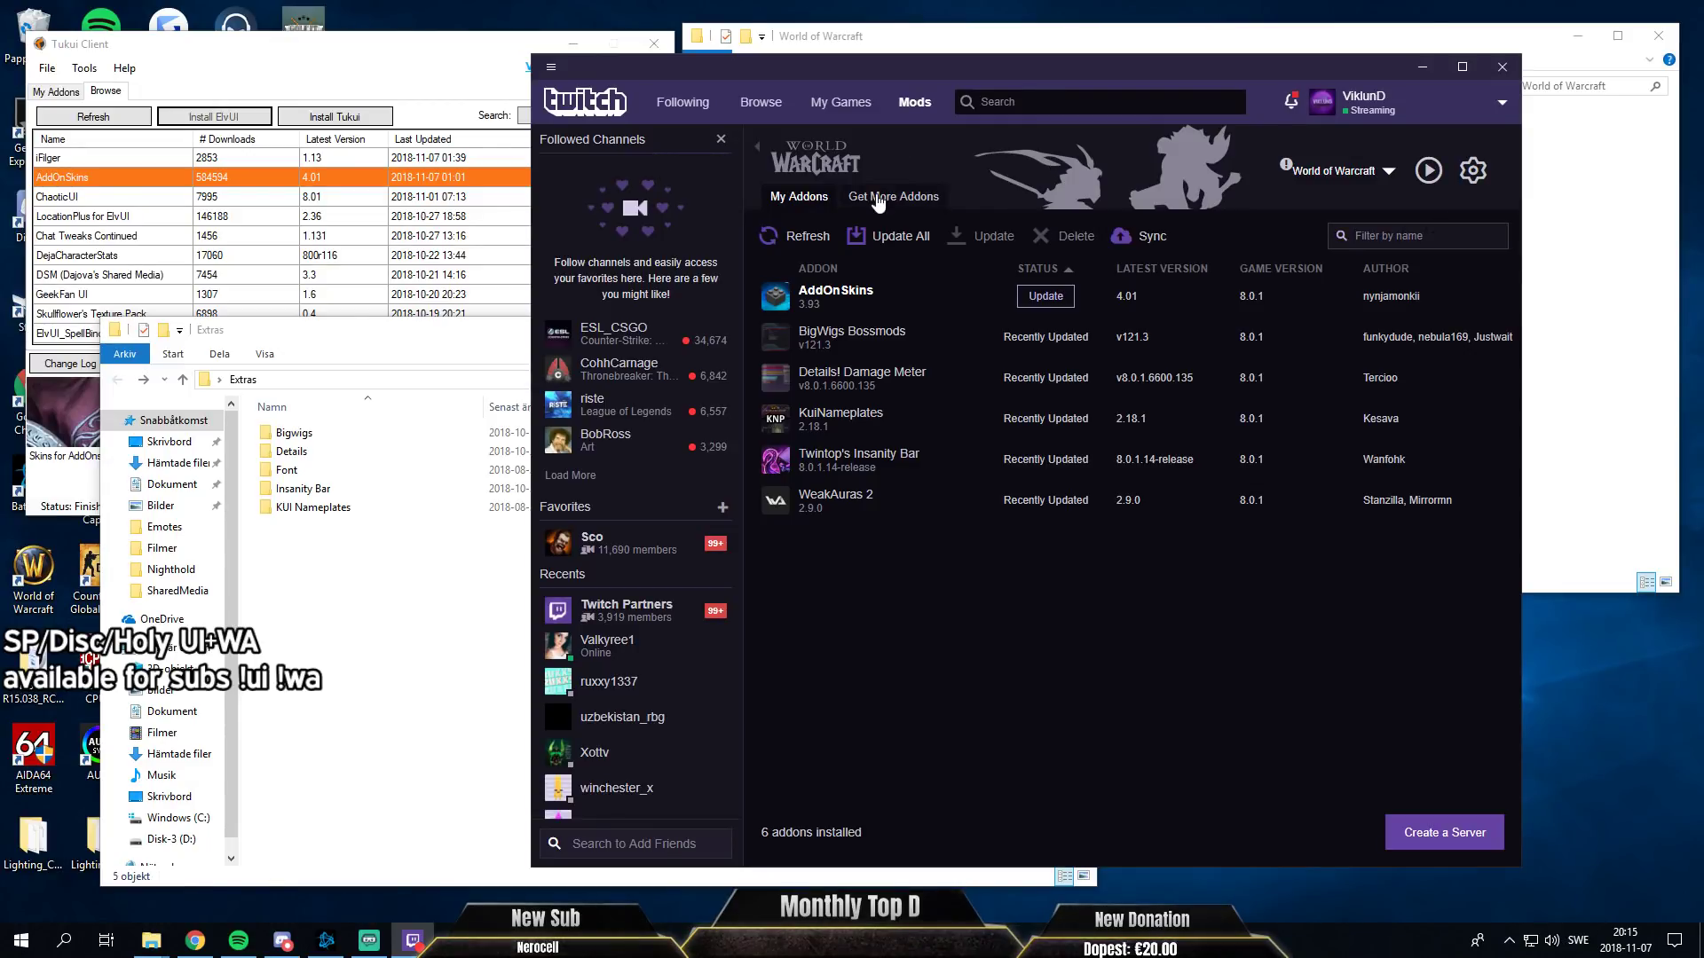
{"action": "type", "text": "shared"}
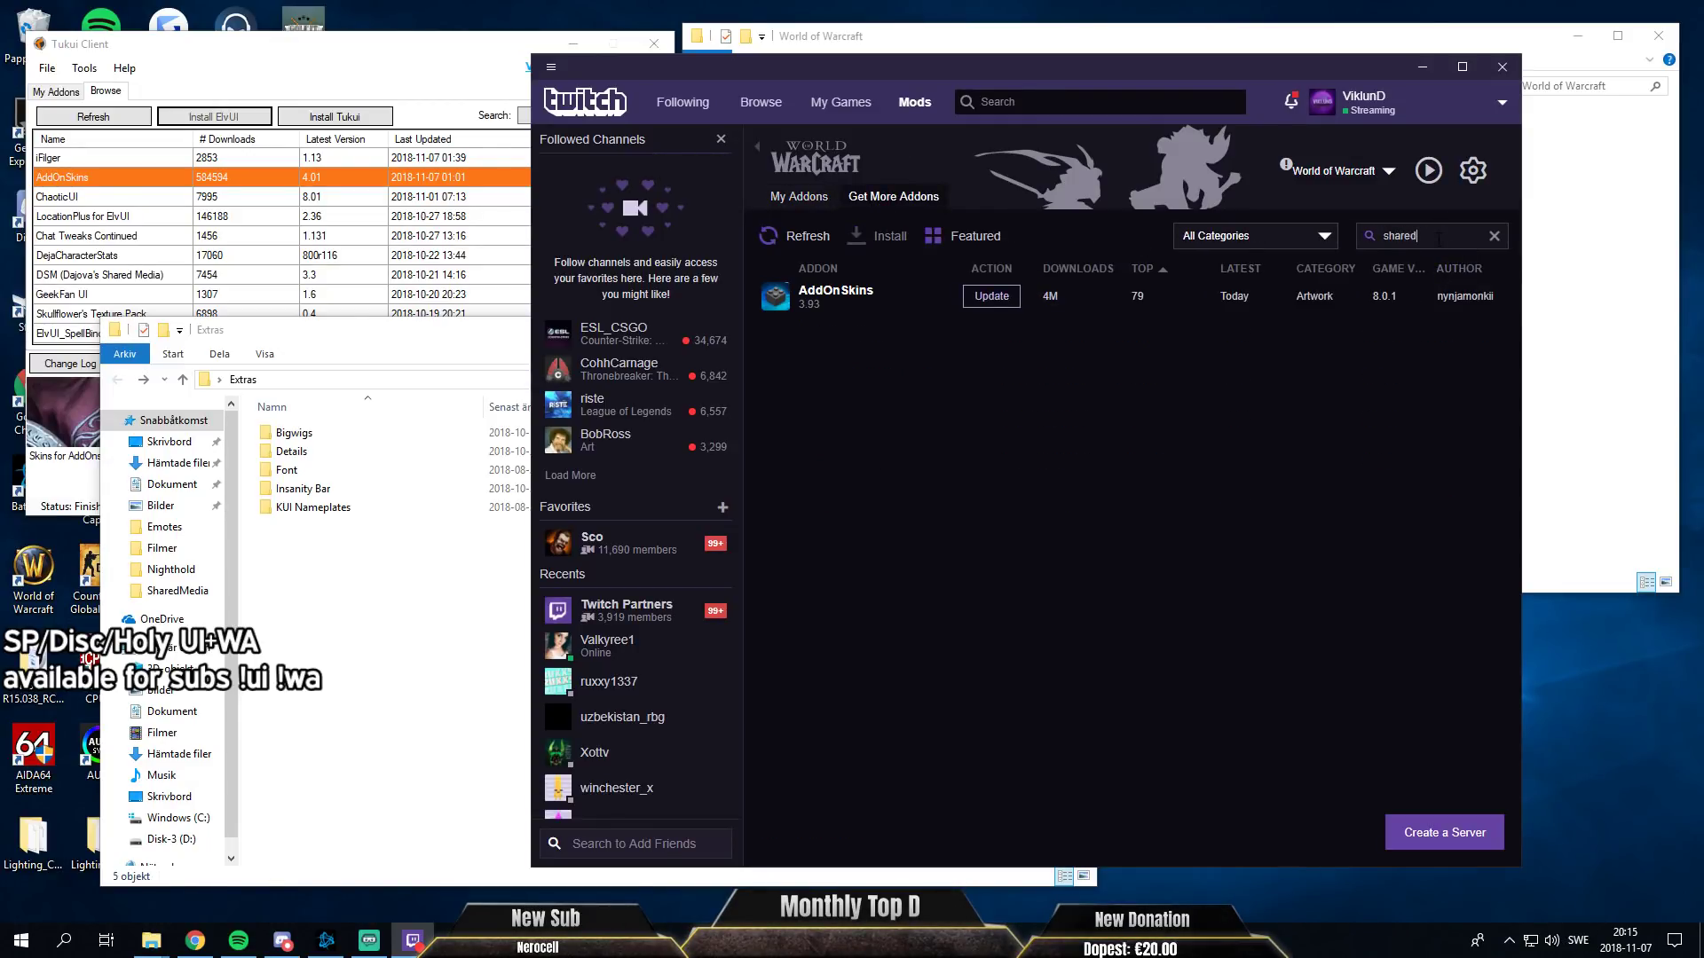
{"action": "type", "text": "media"}
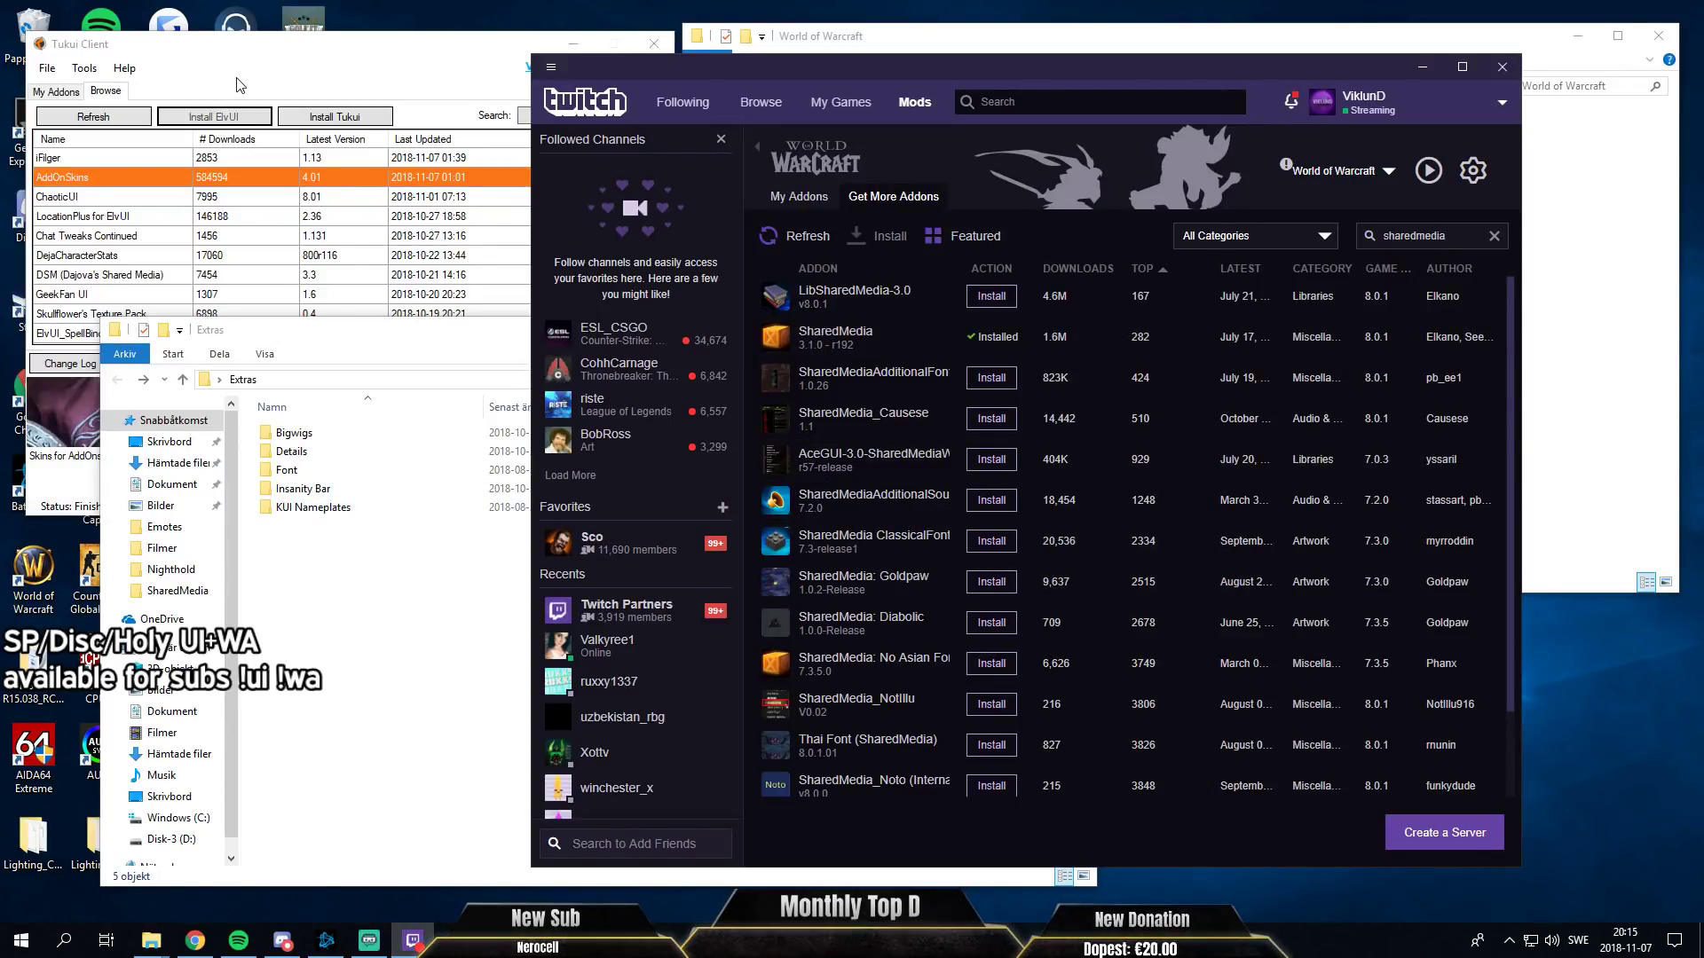
Switch to the Tukui Client and check the installed addons for ElvUI.
{"action": "left_click", "coordinate": [264, 66]}
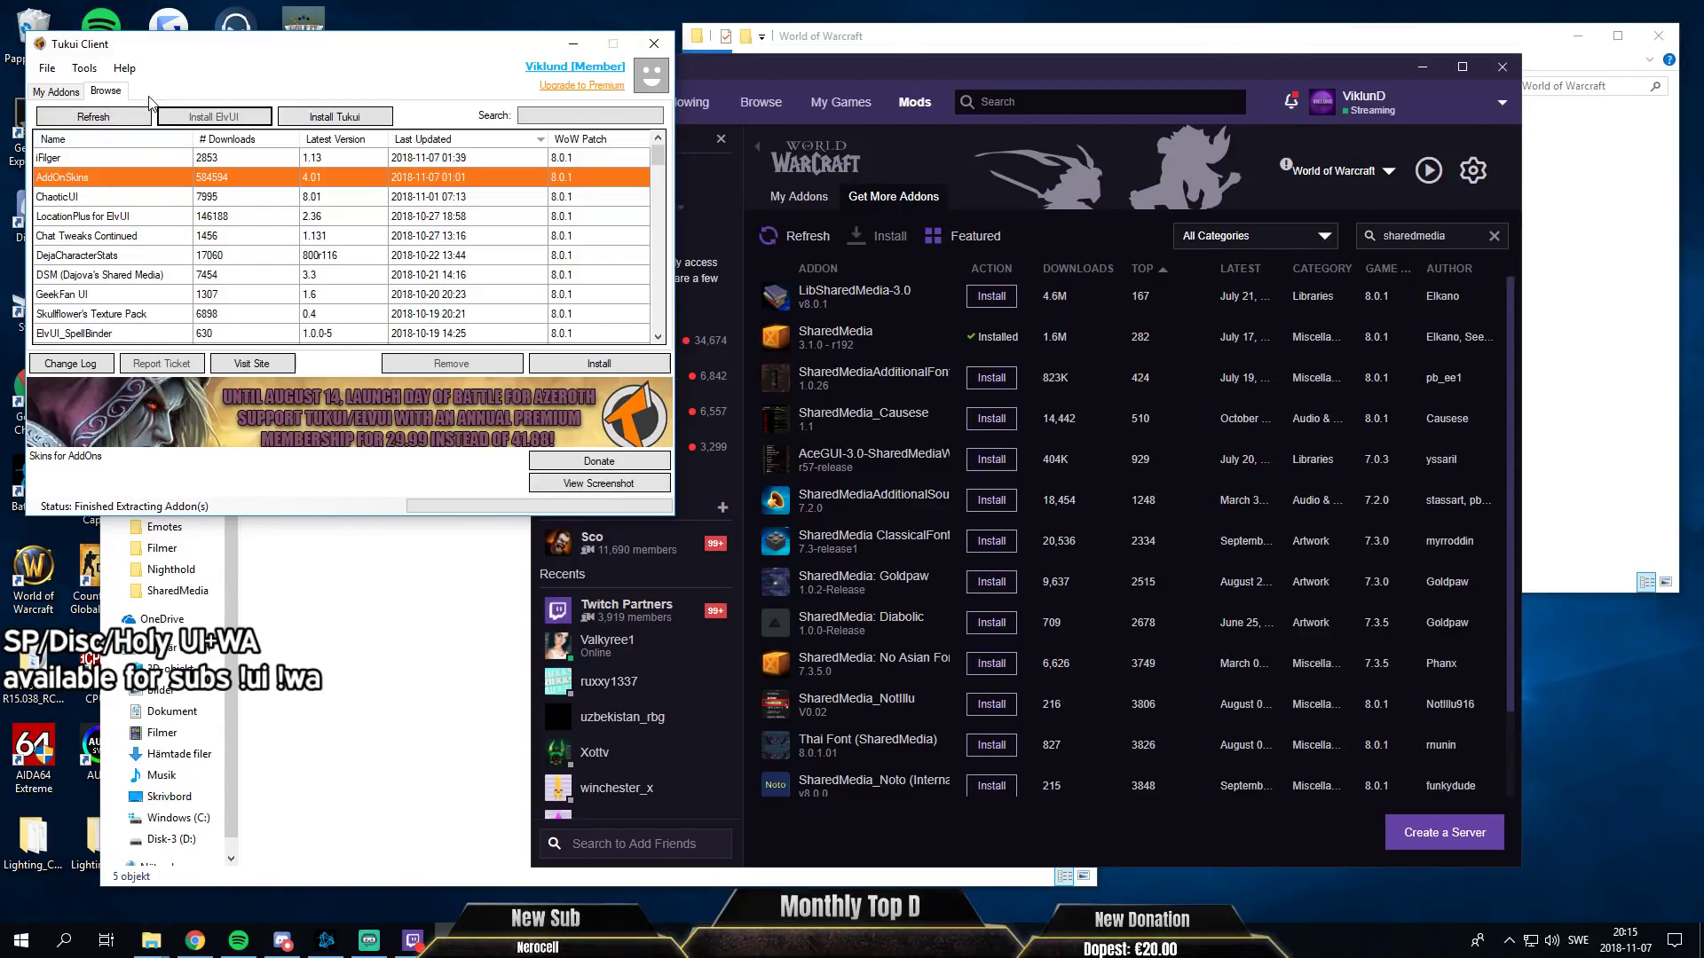
{"action": "left_click", "coordinate": [109, 93]}
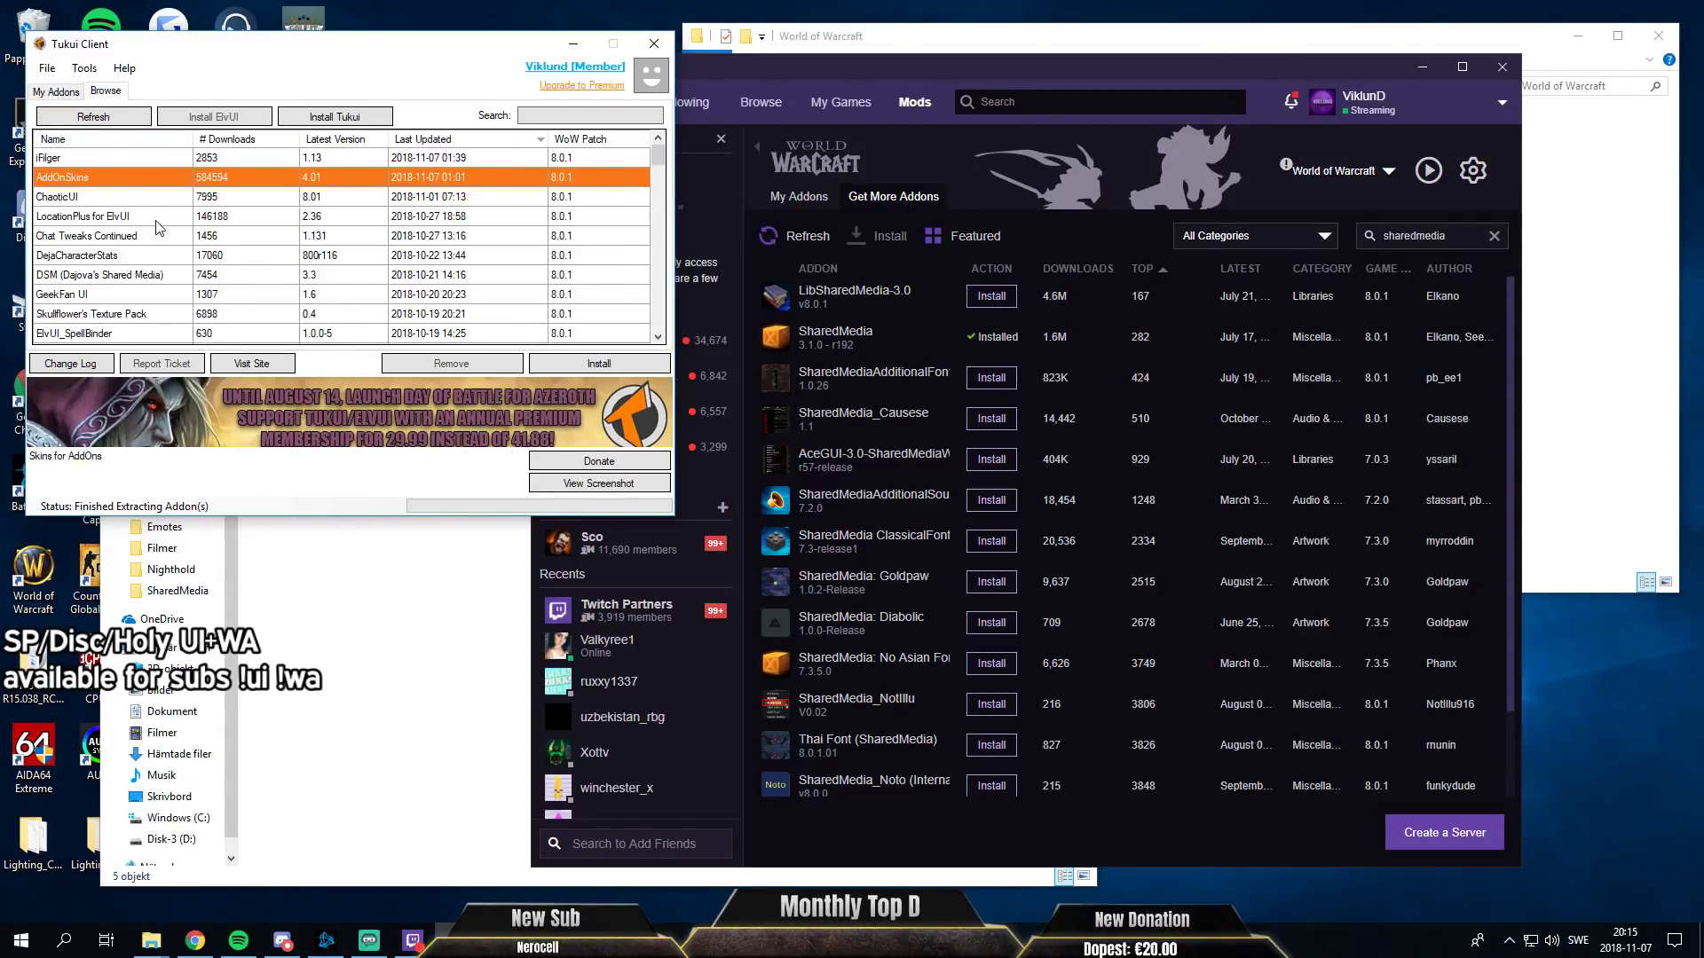
{"action": "left_click", "coordinate": [57, 92]}
Bring up the Extras and World of Warcraft folders, and open the account's SavedVariables folder inside WTF.
{"action": "left_click", "coordinate": [343, 565]}
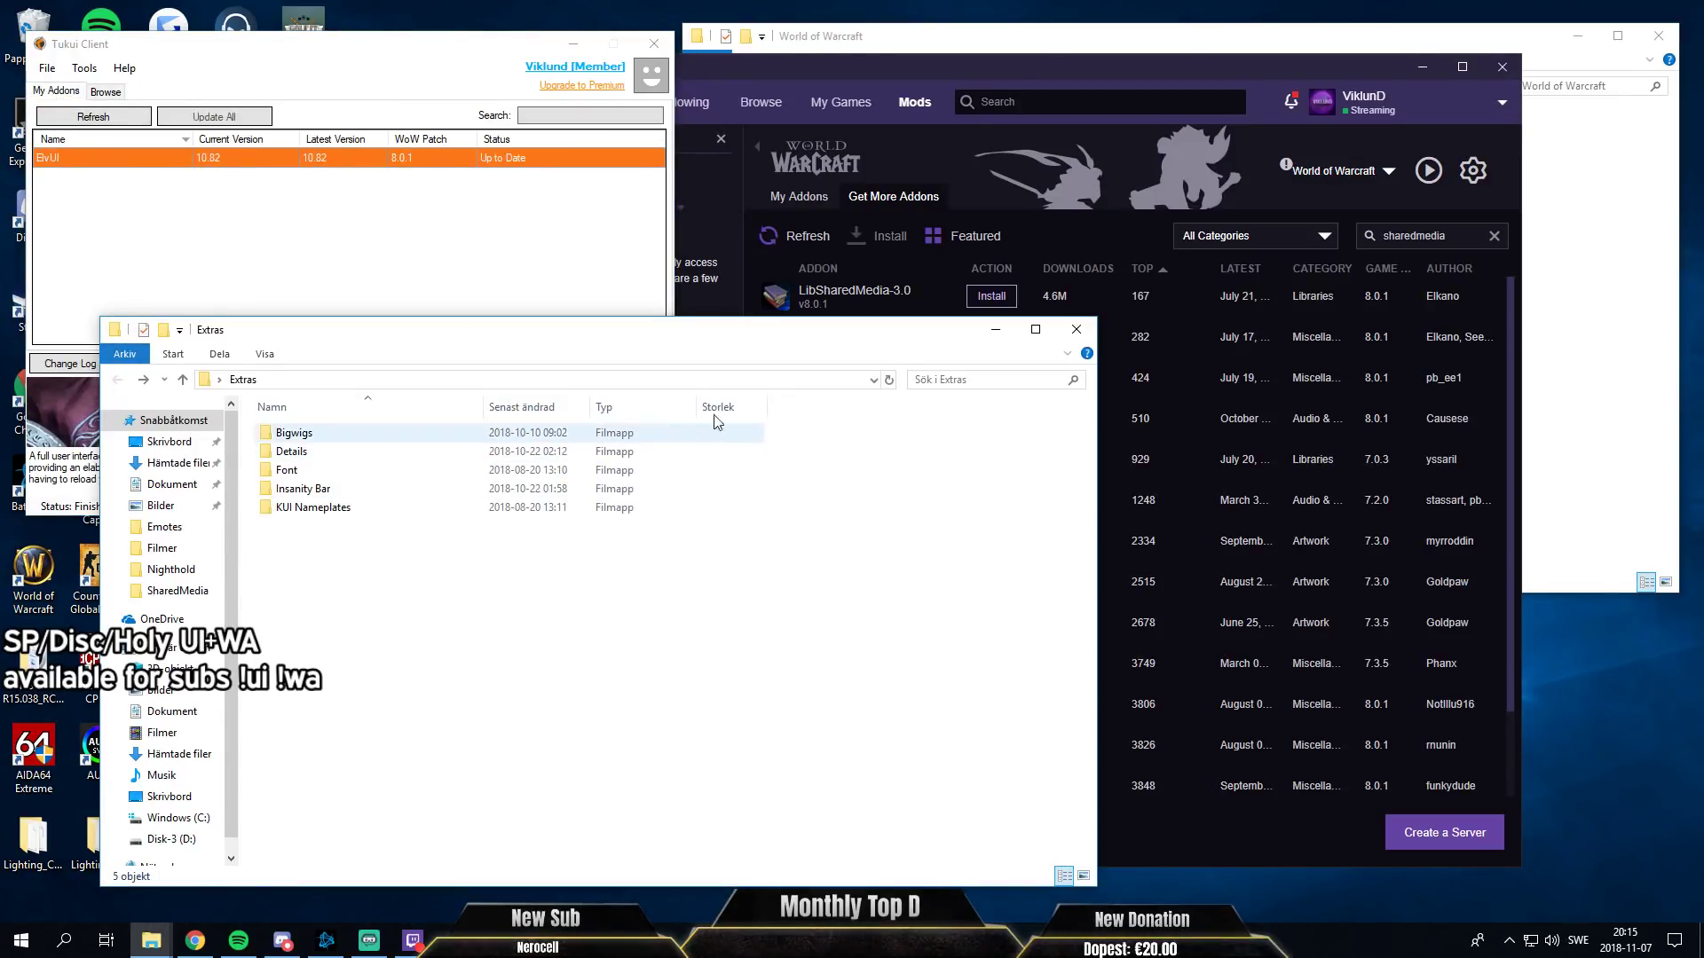
{"action": "left_click", "coordinate": [1200, 44]}
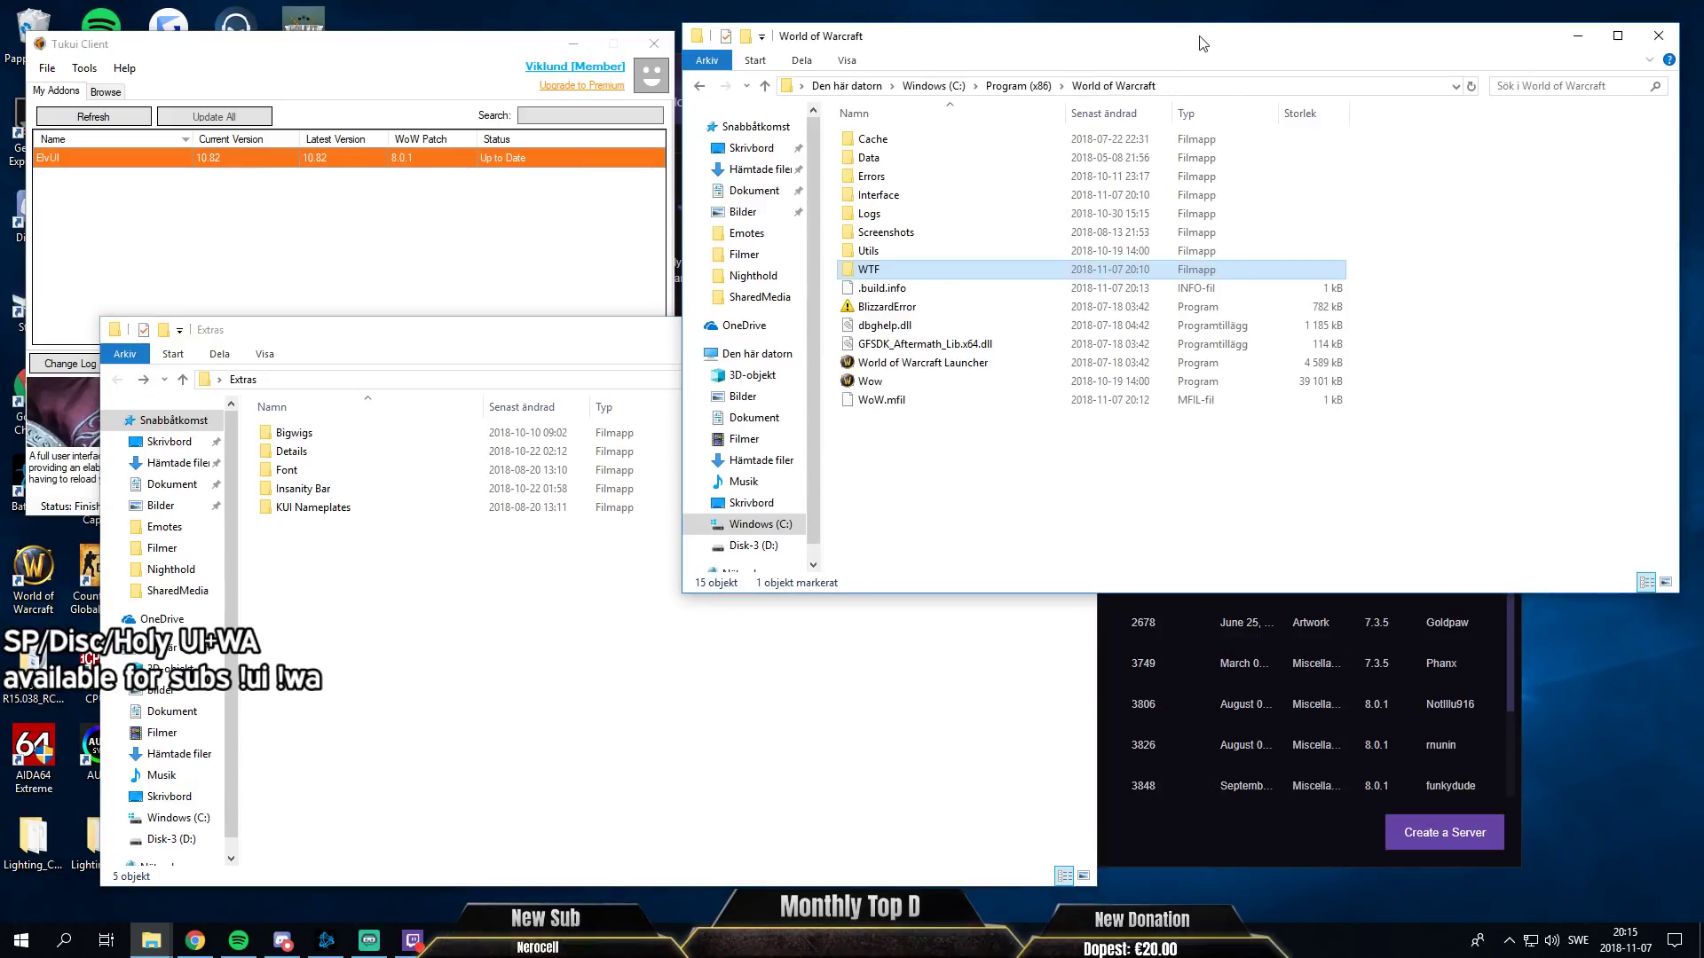
{"action": "double_click", "coordinate": [883, 270]}
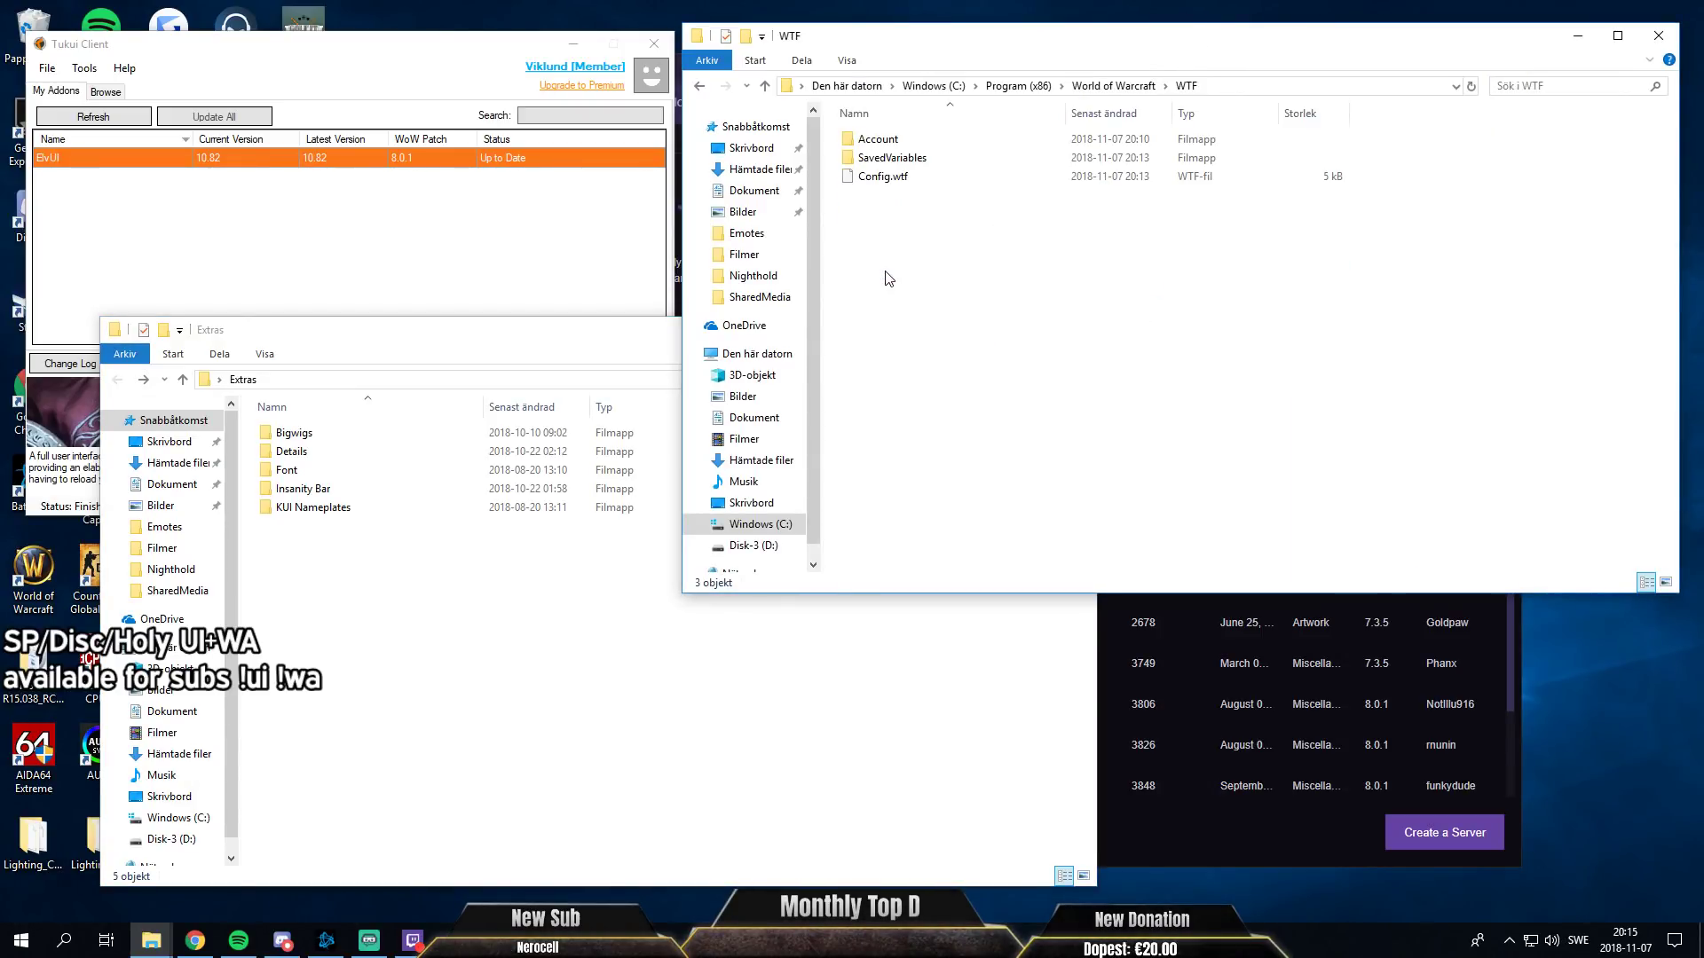
{"action": "double_click", "coordinate": [894, 145]}
{"action": "double_click", "coordinate": [896, 144]}
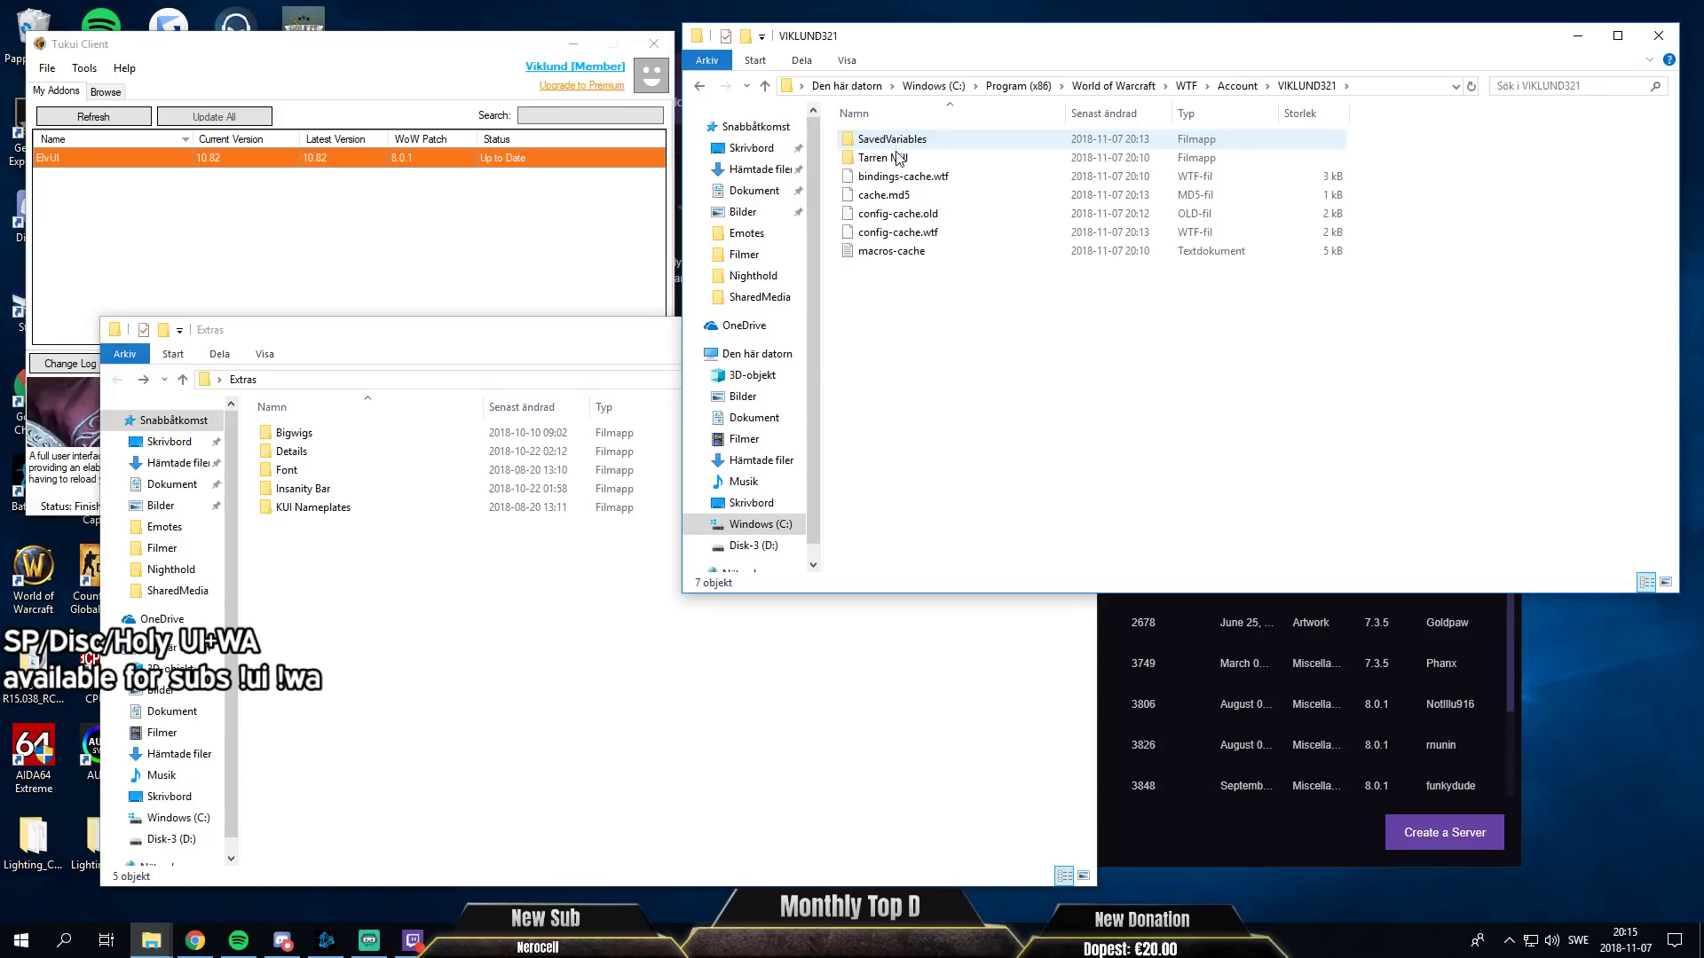
{"action": "double_click", "coordinate": [898, 145]}
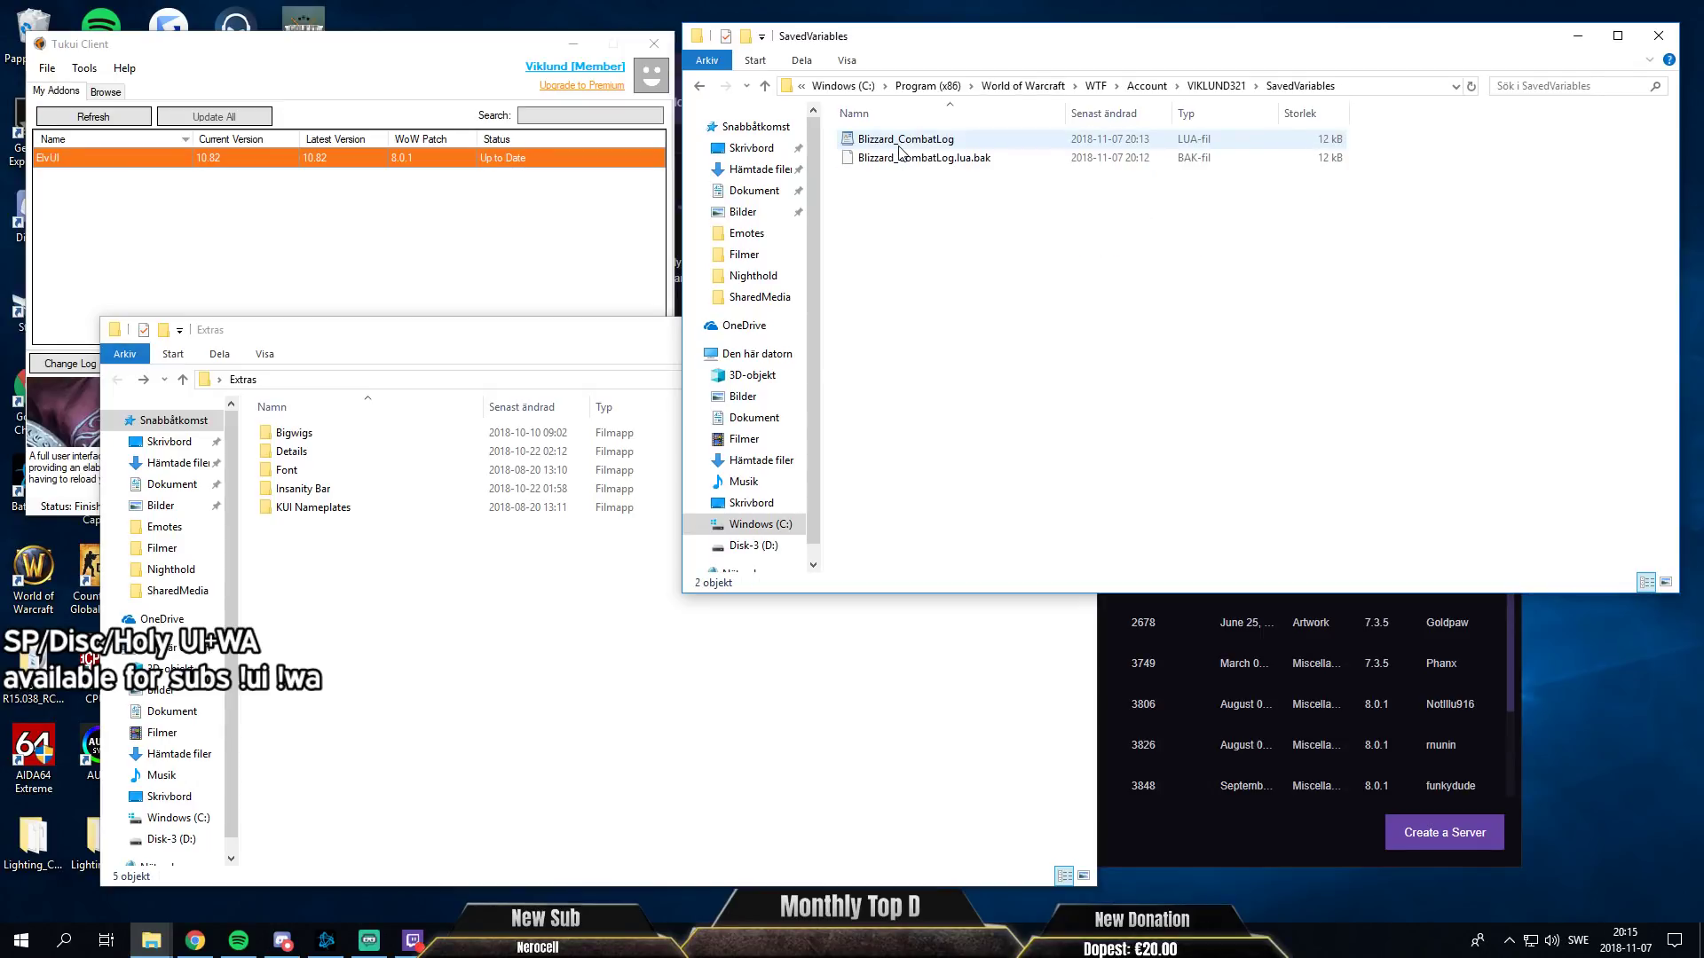
Copy the BigWigs and Details settings files, including their .bak backups, from the Extras subfolders into SavedVariables.
{"action": "double_click", "coordinate": [297, 434]}
{"action": "left_click_drag", "start_coordinate": [331, 524], "coordinate": [1189, 436]}
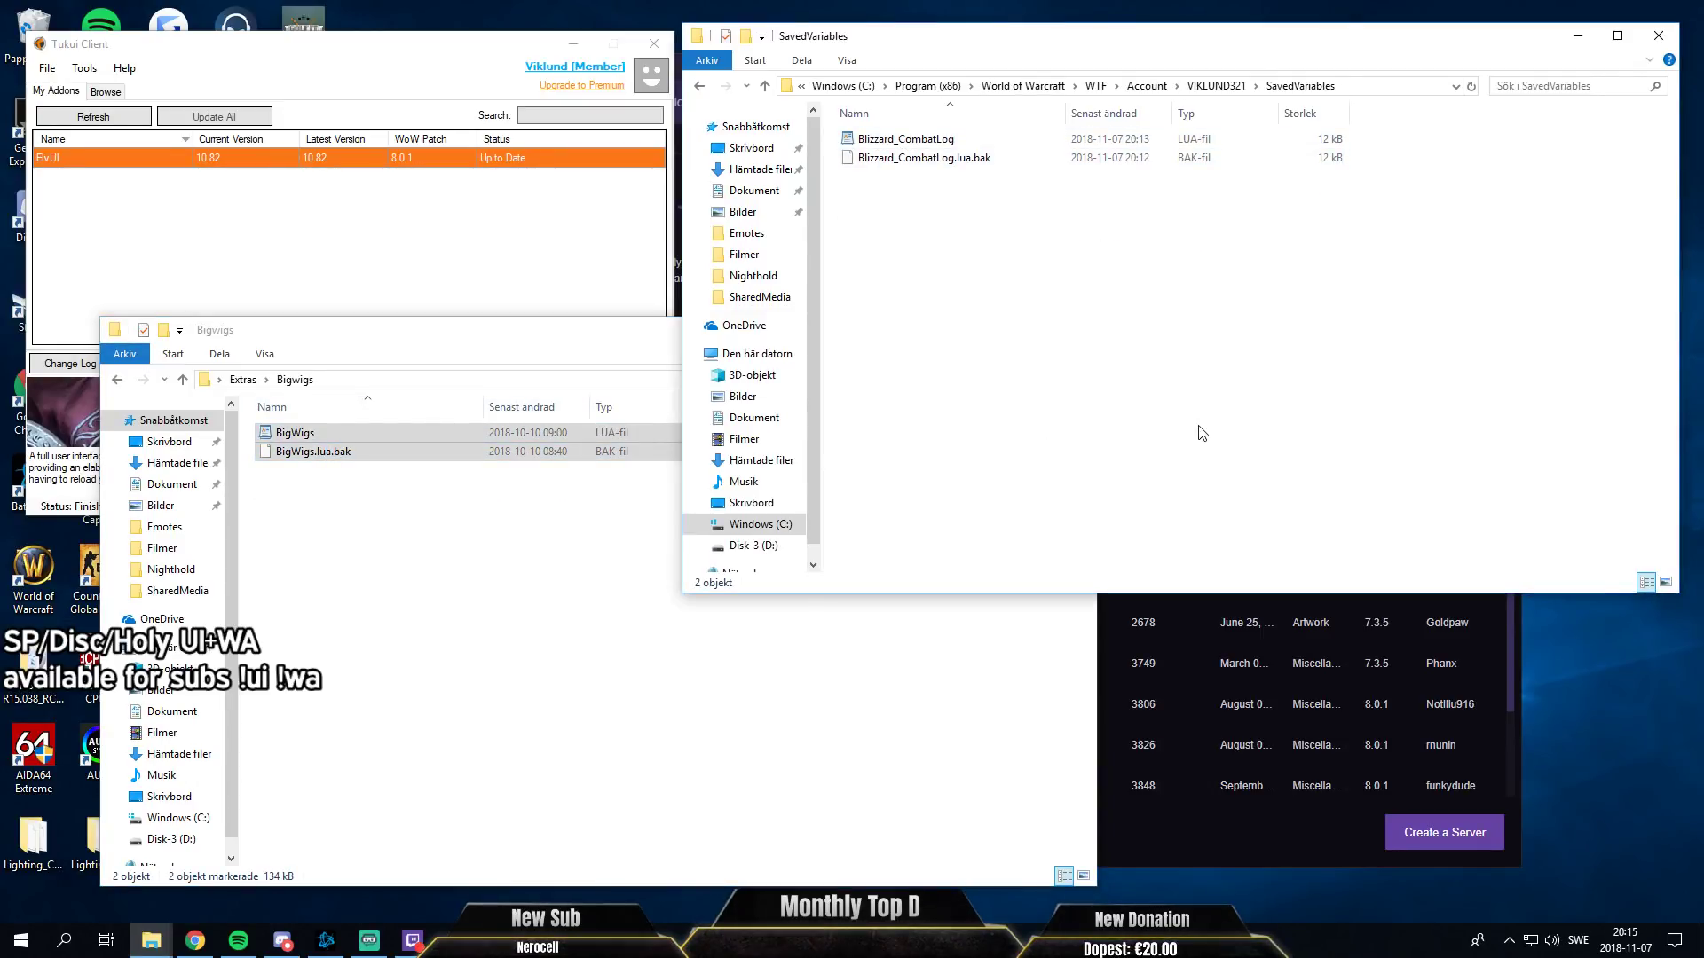
{"action": "left_click", "coordinate": [116, 378]}
{"action": "double_click", "coordinate": [293, 452]}
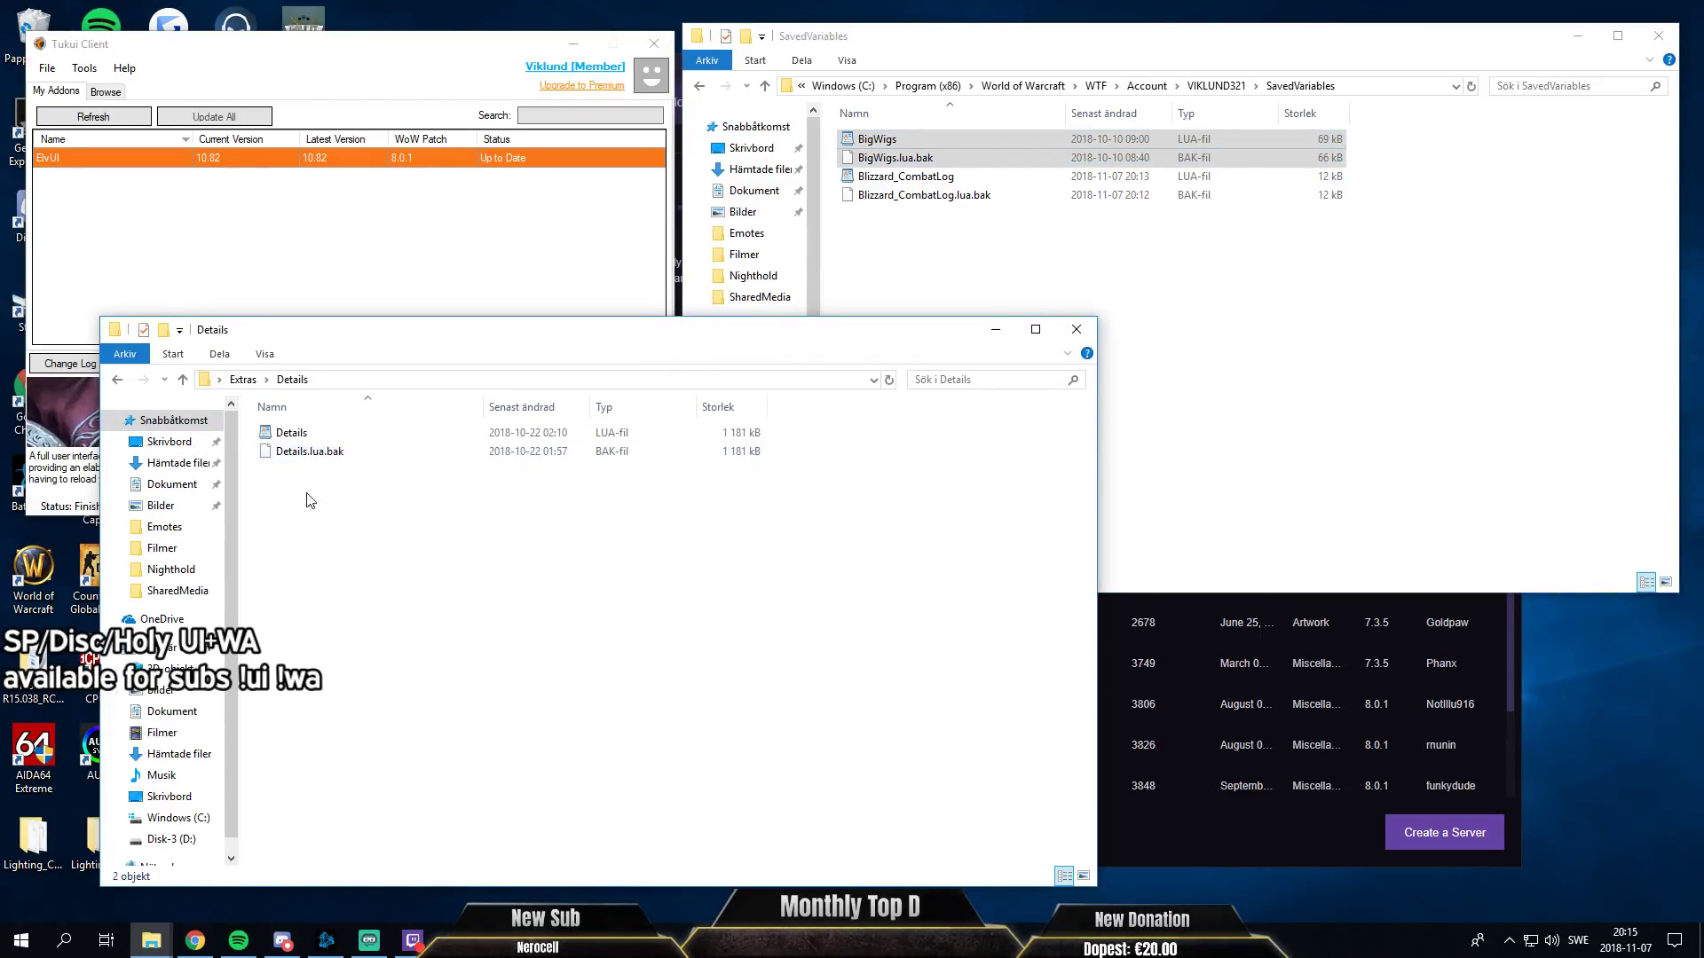
{"action": "left_click", "coordinate": [308, 435]}
{"action": "left_click", "coordinate": [308, 451], "text": "shift"}
{"action": "left_click_drag", "start_coordinate": [308, 450], "coordinate": [1189, 408]}
Copy both TwintopInsanityBar settings files from the Insanity Bar folder in Extras into SavedVariables.
{"action": "left_click", "coordinate": [116, 378]}
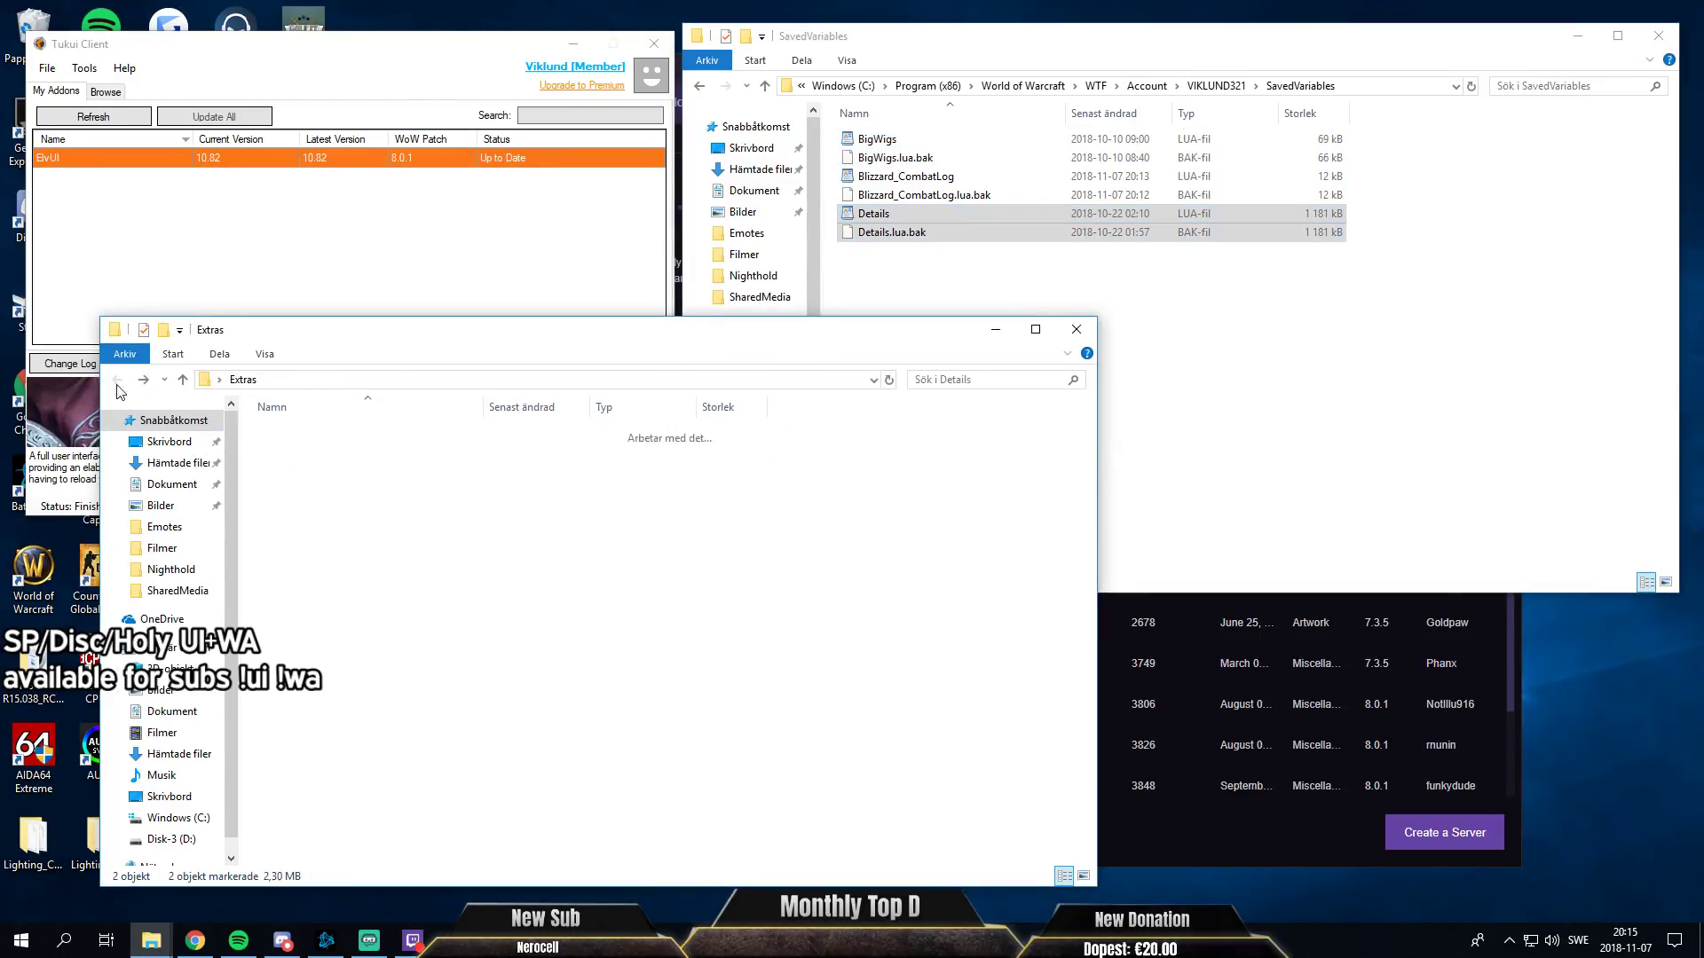
{"action": "double_click", "coordinate": [316, 489]}
{"action": "left_click", "coordinate": [321, 433]}
{"action": "left_click", "coordinate": [321, 451], "text": "shift"}
{"action": "left_click_drag", "start_coordinate": [321, 452], "coordinate": [1154, 400]}
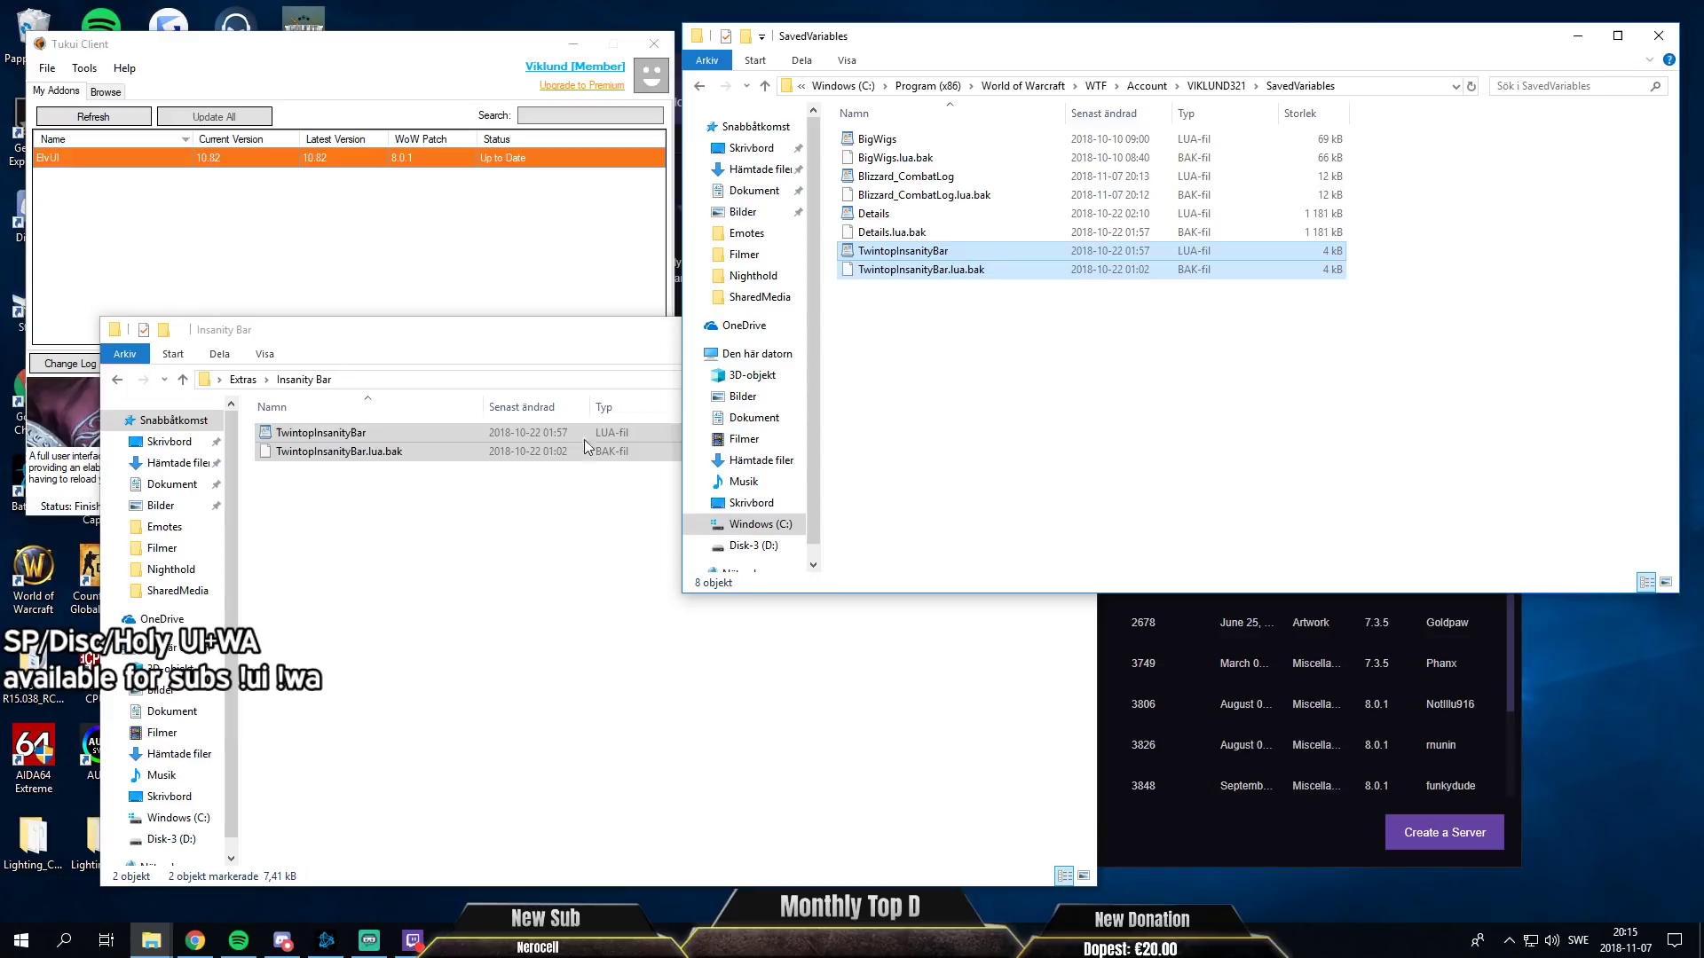
Copy both Kui_Nameplates_Core settings files from the KUI Nameplates folder in Extras into SavedVariables.
{"action": "left_click", "coordinate": [117, 379]}
{"action": "double_click", "coordinate": [310, 507]}
{"action": "left_click", "coordinate": [327, 433]}
{"action": "left_click", "coordinate": [327, 452], "text": "shift"}
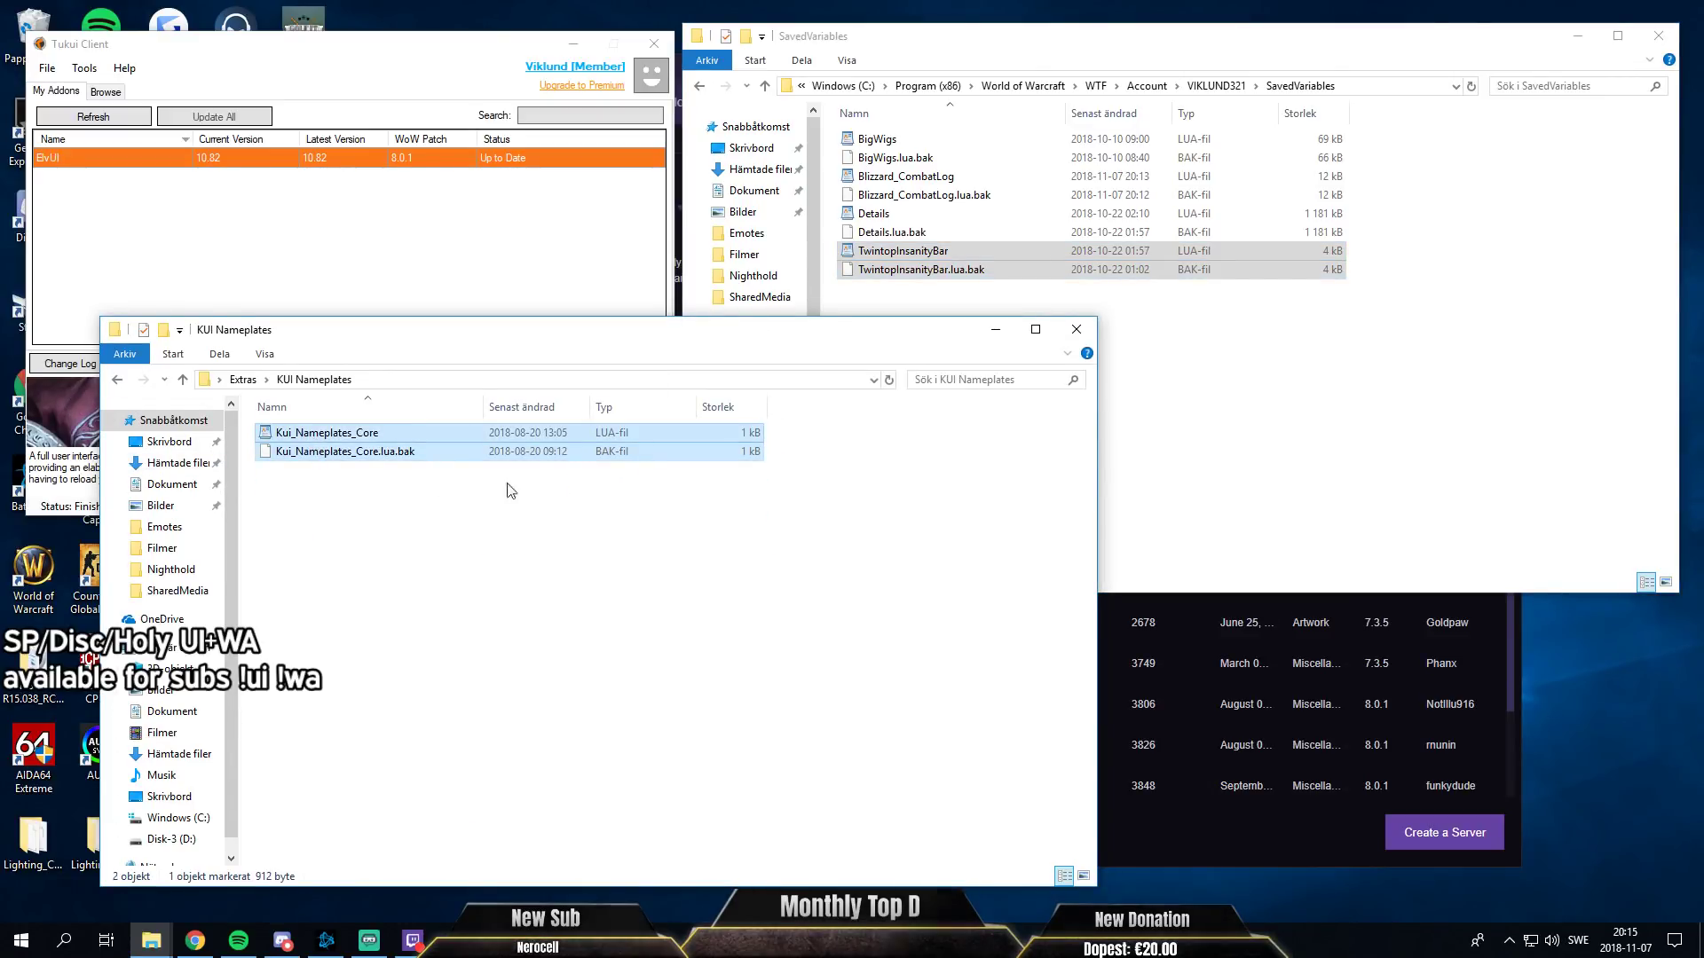
{"action": "left_click_drag", "start_coordinate": [327, 451], "coordinate": [1296, 473]}
Open the Font folder in Extras, and open the SharedMedia folder under World of Warcraft's Interface\AddOns in the other window.
{"action": "left_click", "coordinate": [116, 379]}
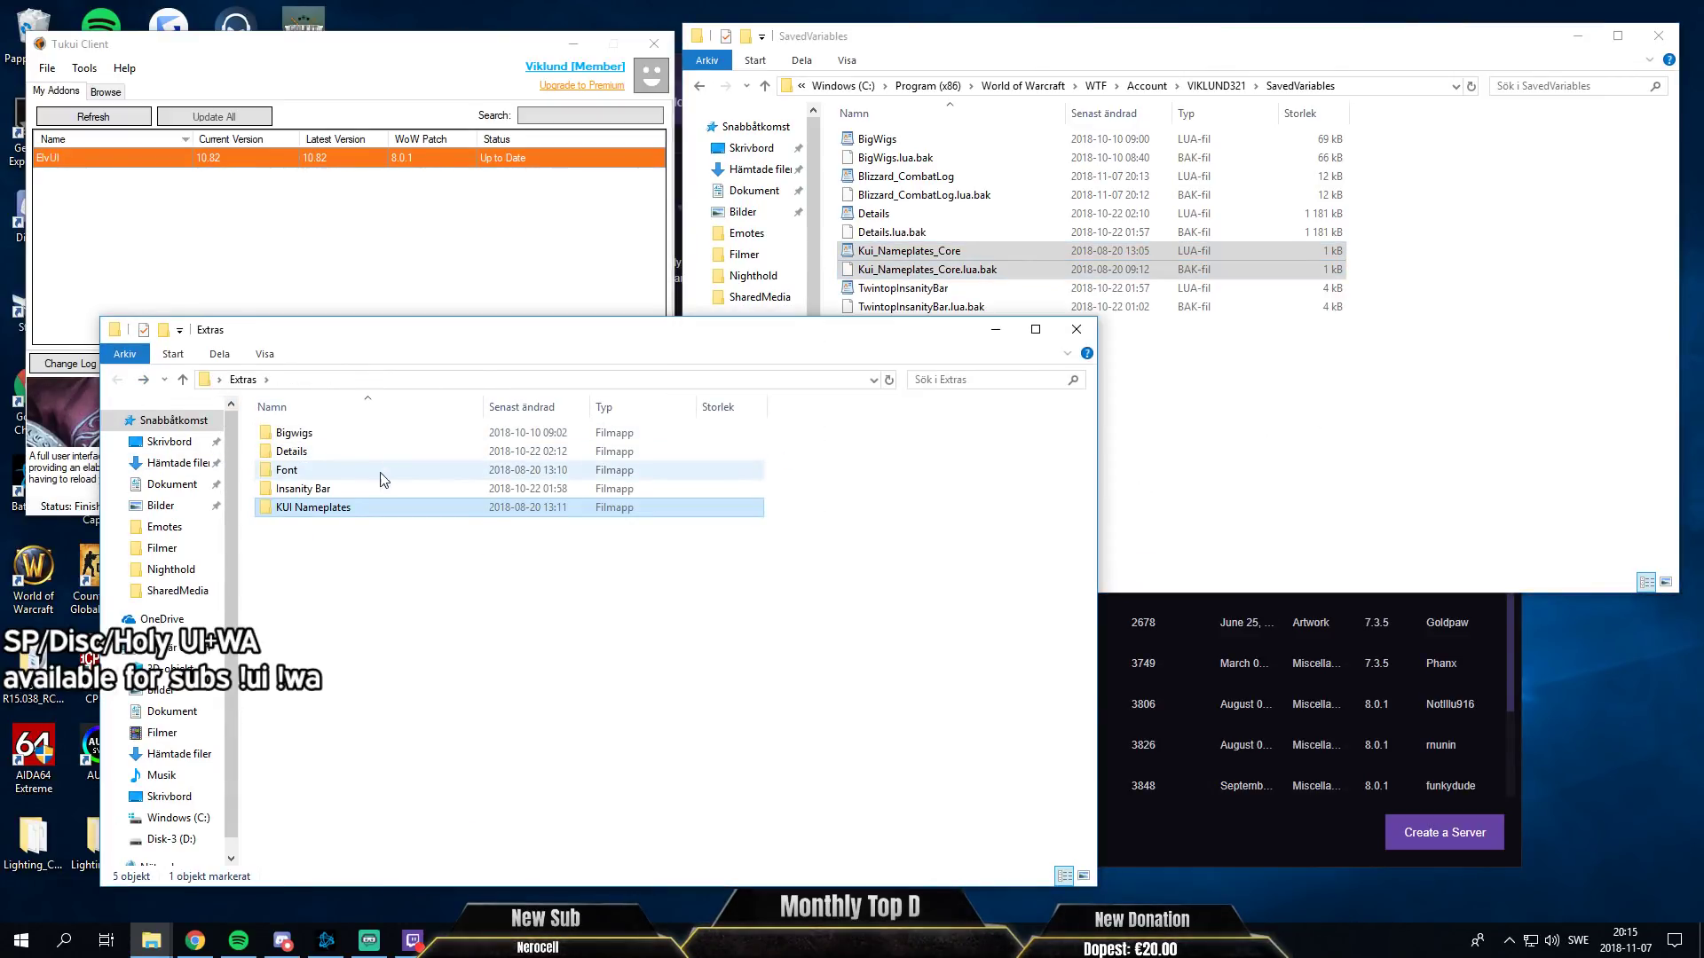
{"action": "double_click", "coordinate": [321, 470]}
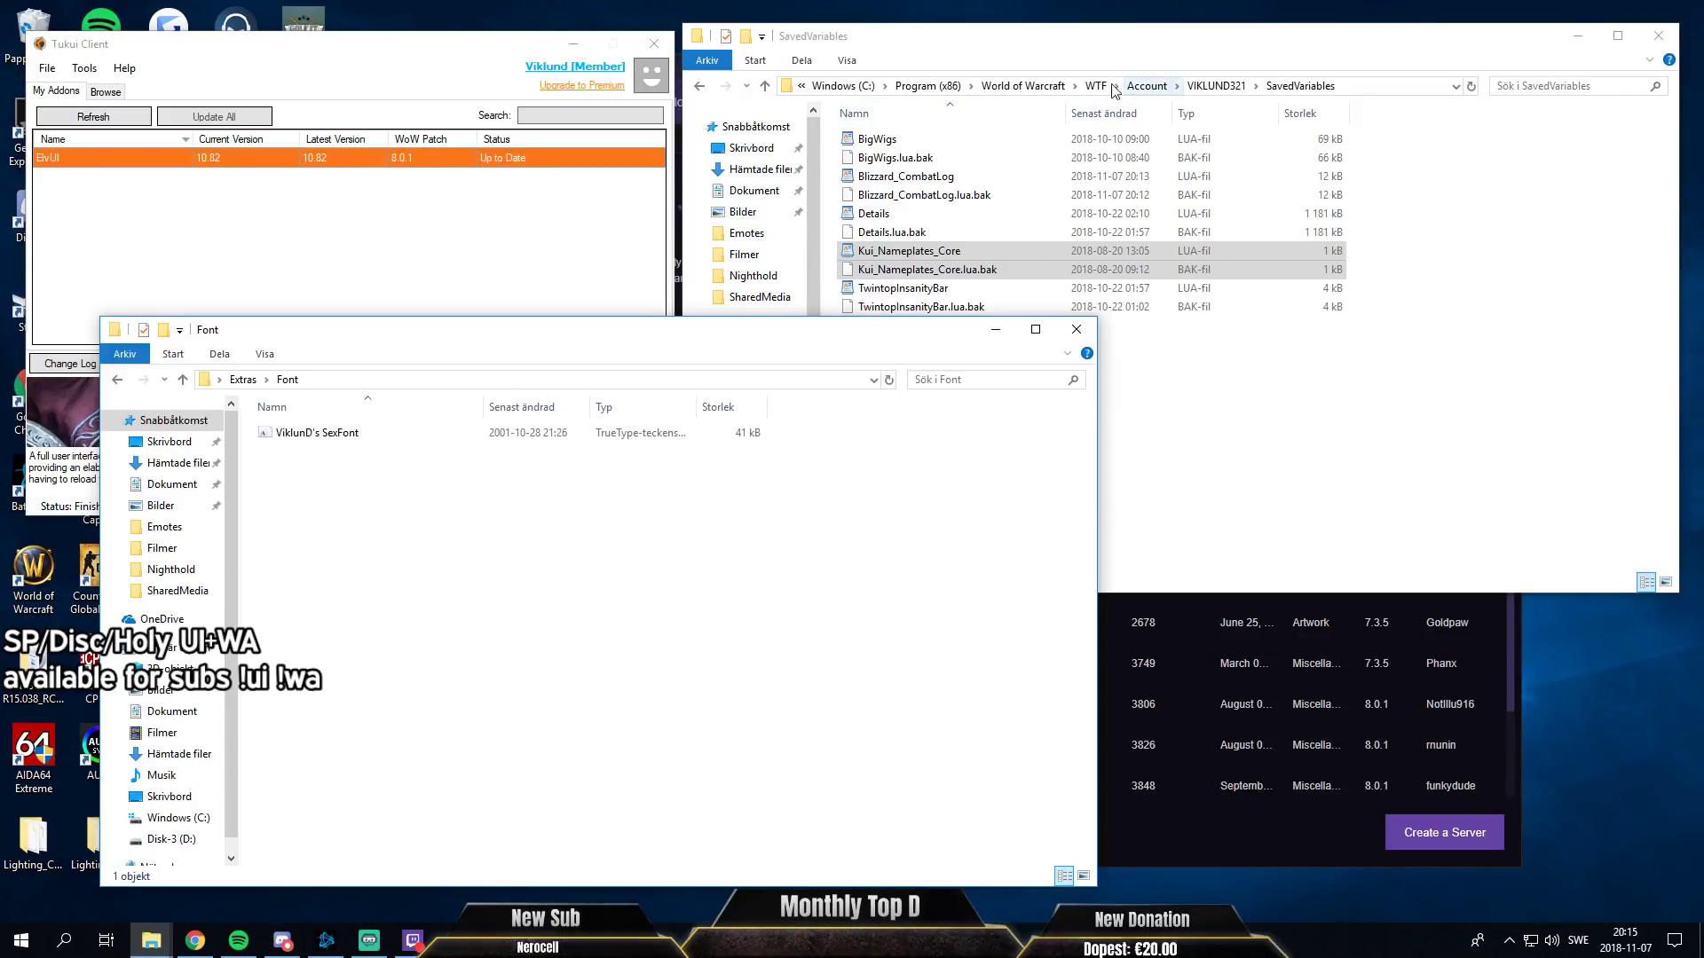
{"action": "left_click", "coordinate": [1023, 86]}
{"action": "double_click", "coordinate": [878, 213]}
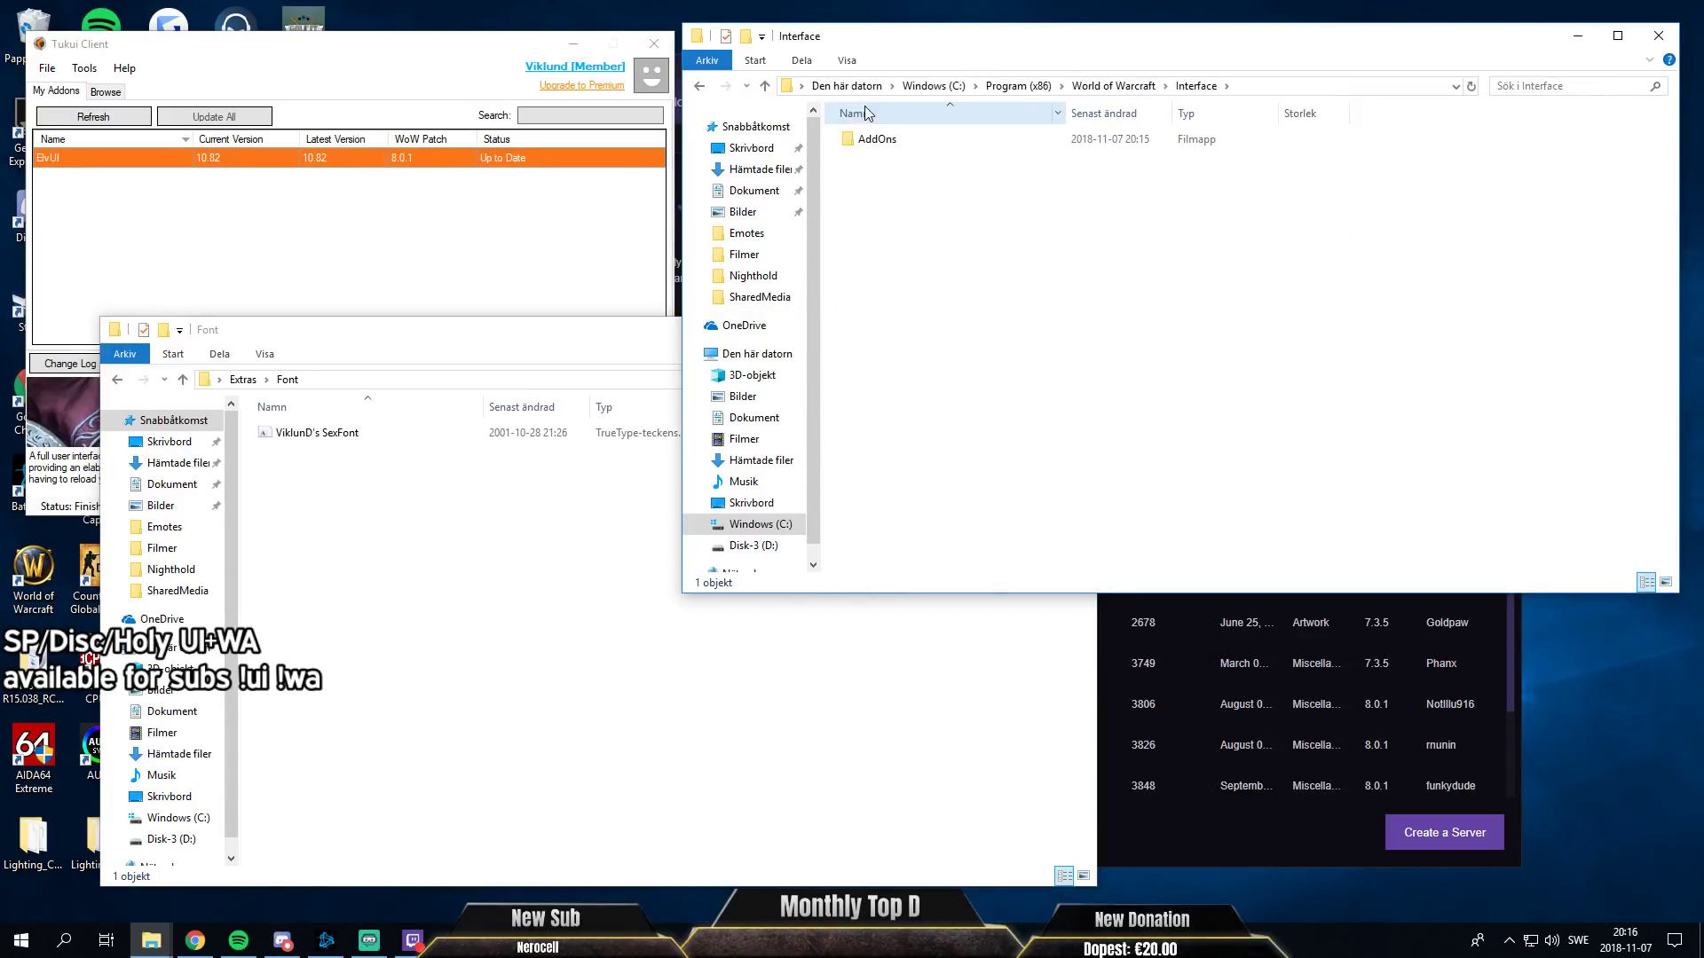
{"action": "double_click", "coordinate": [879, 140]}
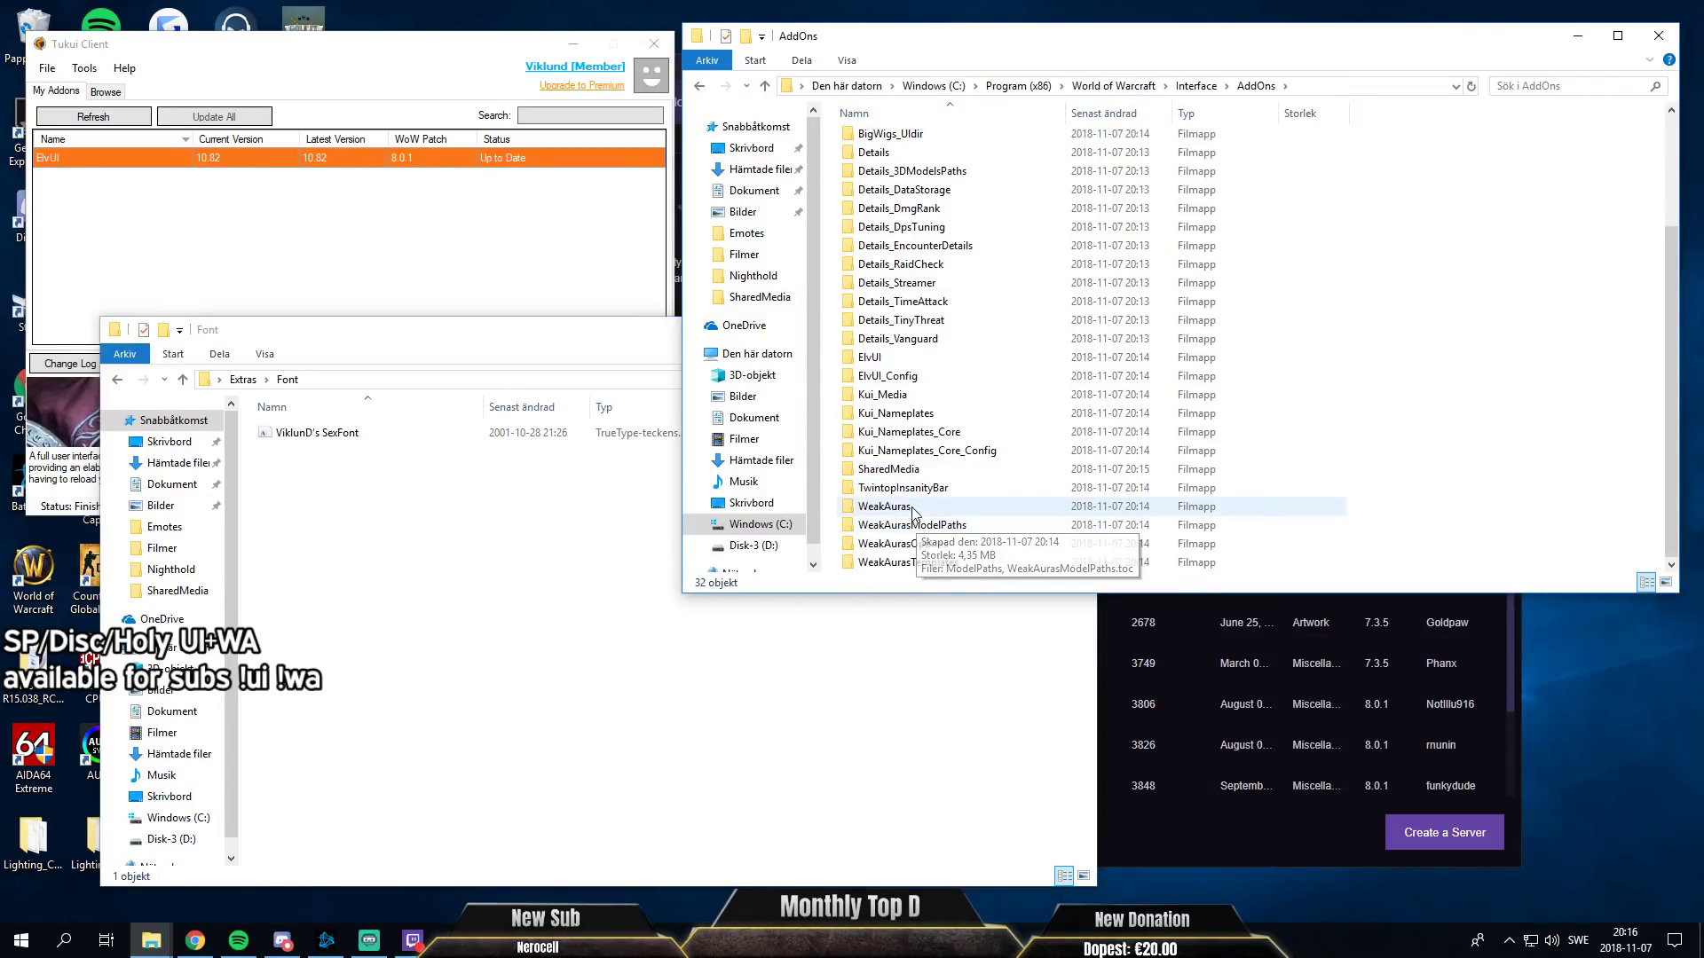
{"action": "double_click", "coordinate": [910, 470]}
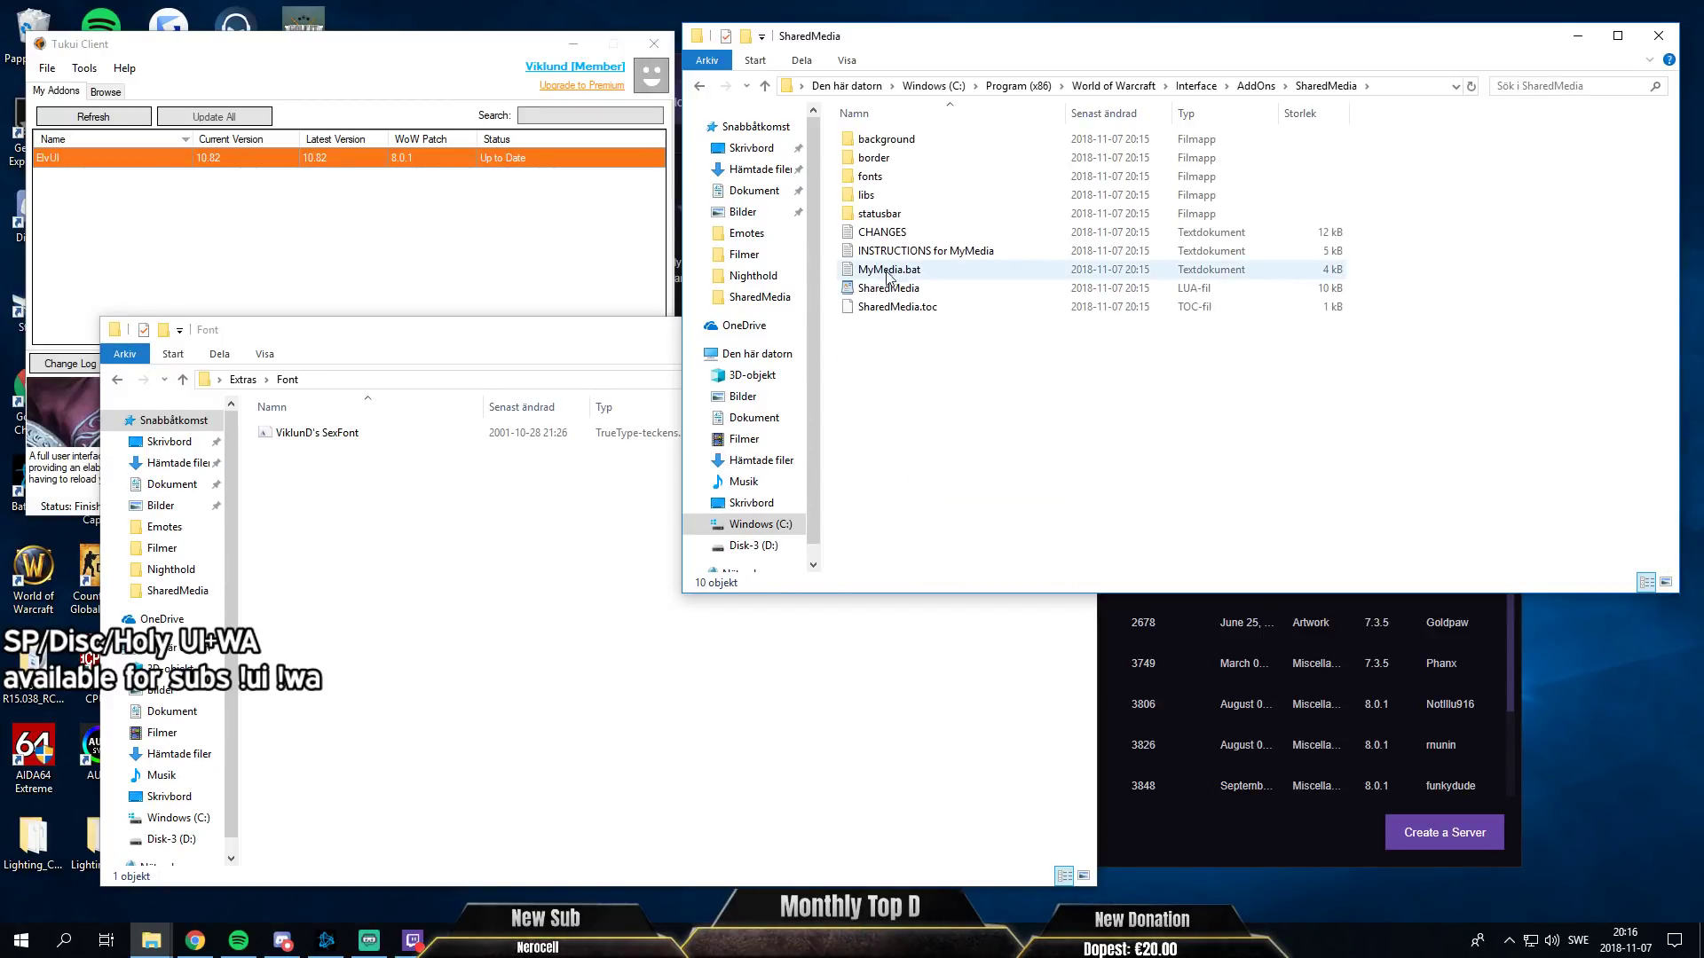
Examine the automatic Windows method in the INSTRUCTIONS for MyMedia file, covering the renaming, running and media placement steps.
{"action": "double_click", "coordinate": [922, 251]}
{"action": "left_click_drag", "start_coordinate": [710, 398], "coordinate": [710, 158]}
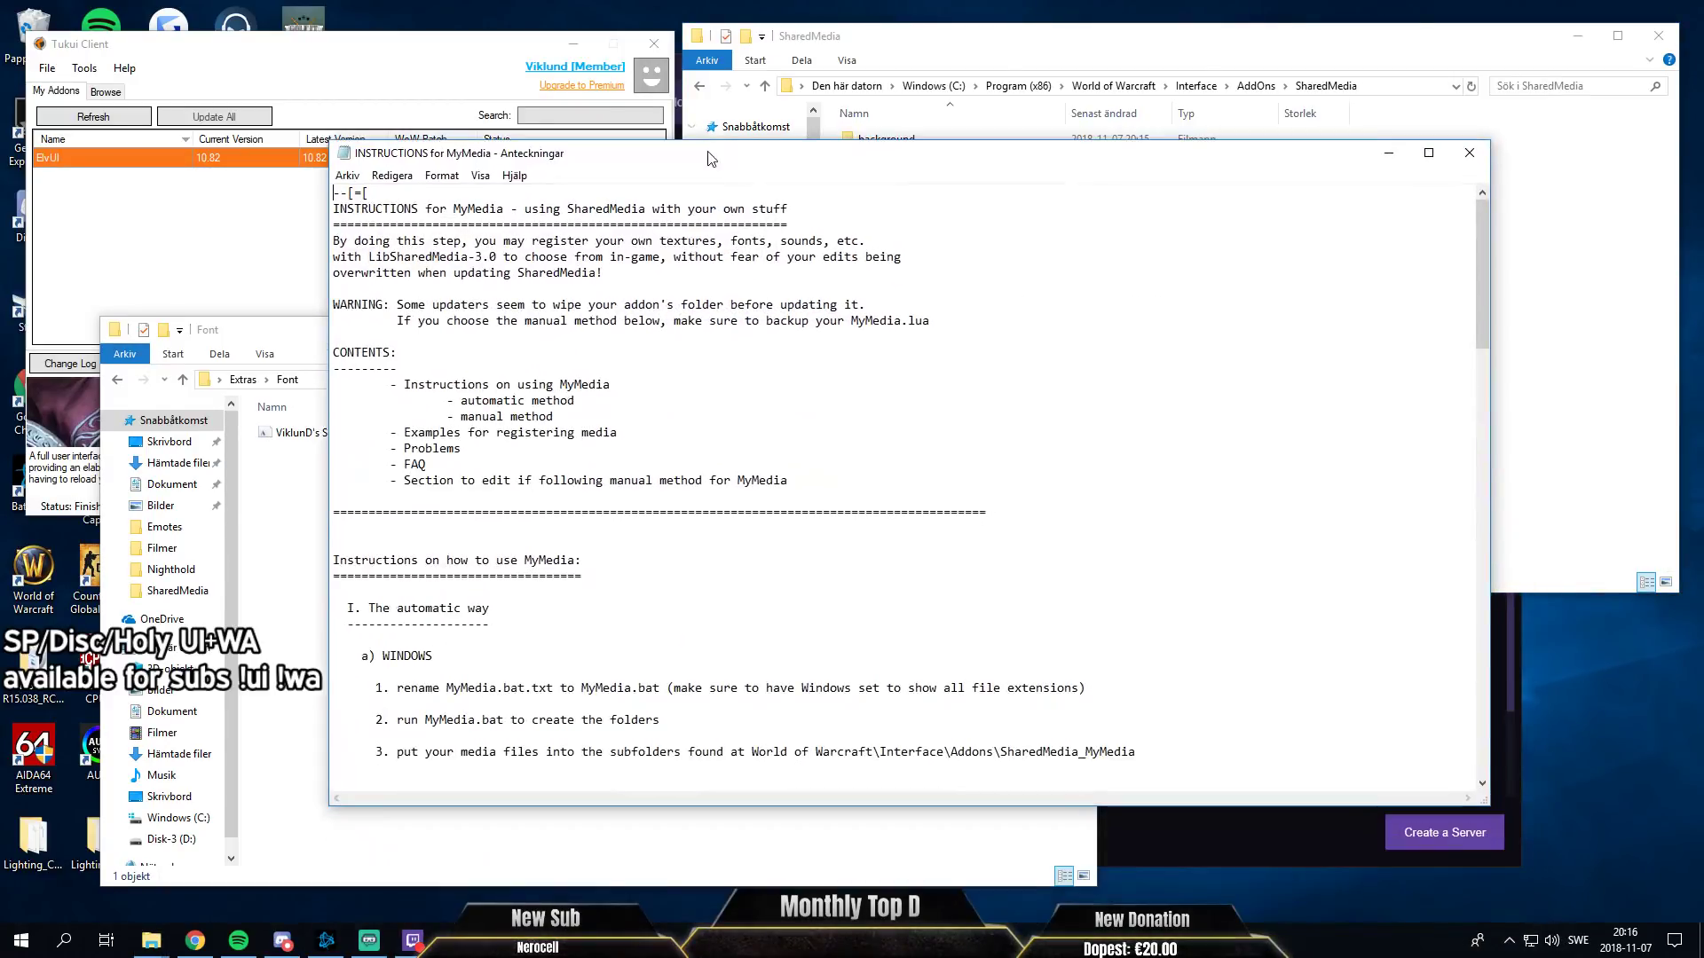
{"action": "scroll", "coordinate": [557, 603], "scroll_direction": "down", "scroll_amount": 2}
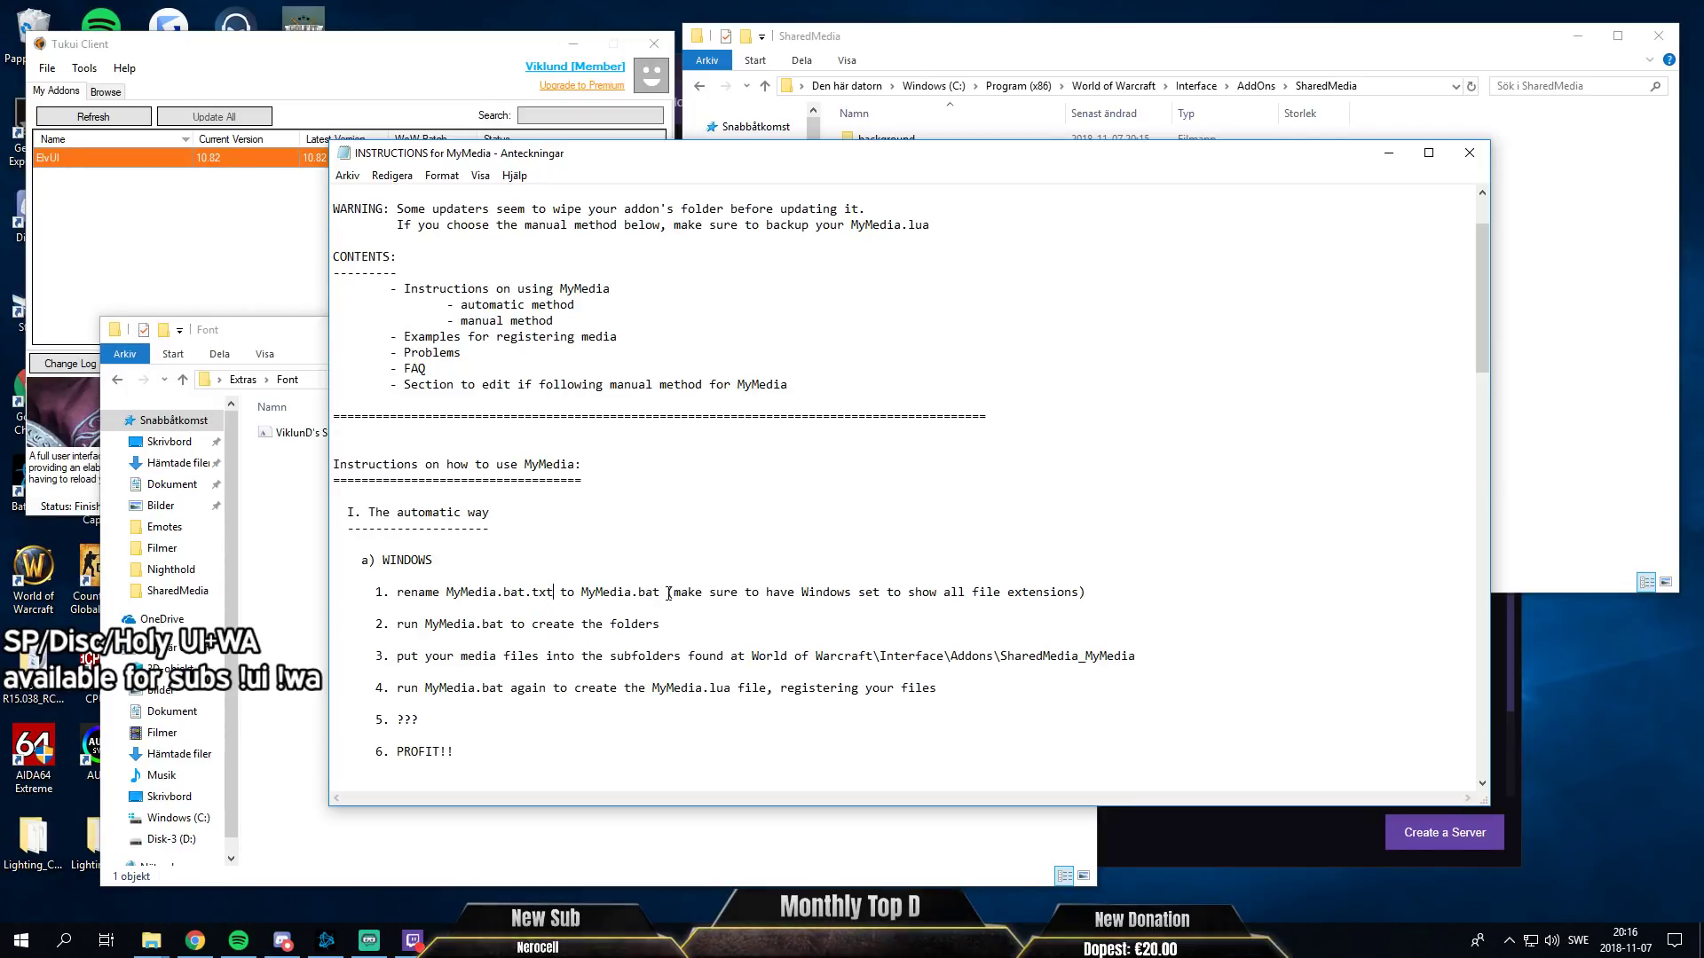
{"action": "left_click_drag", "start_coordinate": [696, 589], "coordinate": [1068, 585]}
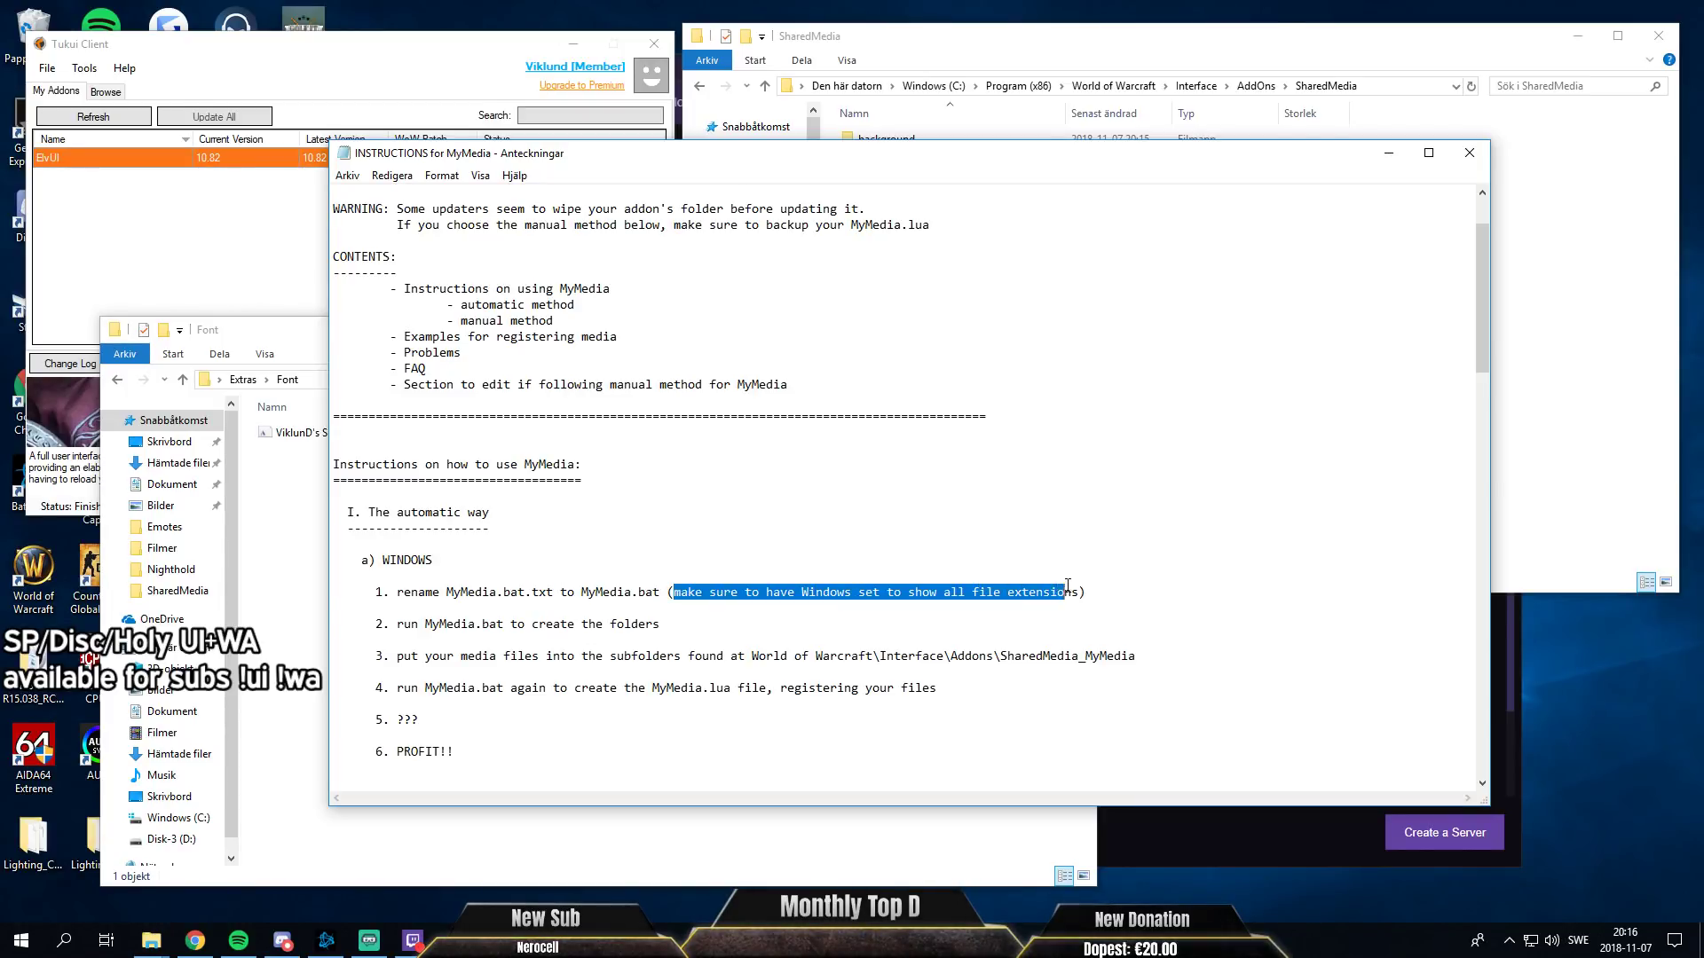
{"action": "left_click", "coordinate": [1123, 588]}
{"action": "left_click_drag", "start_coordinate": [392, 631], "coordinate": [780, 627]}
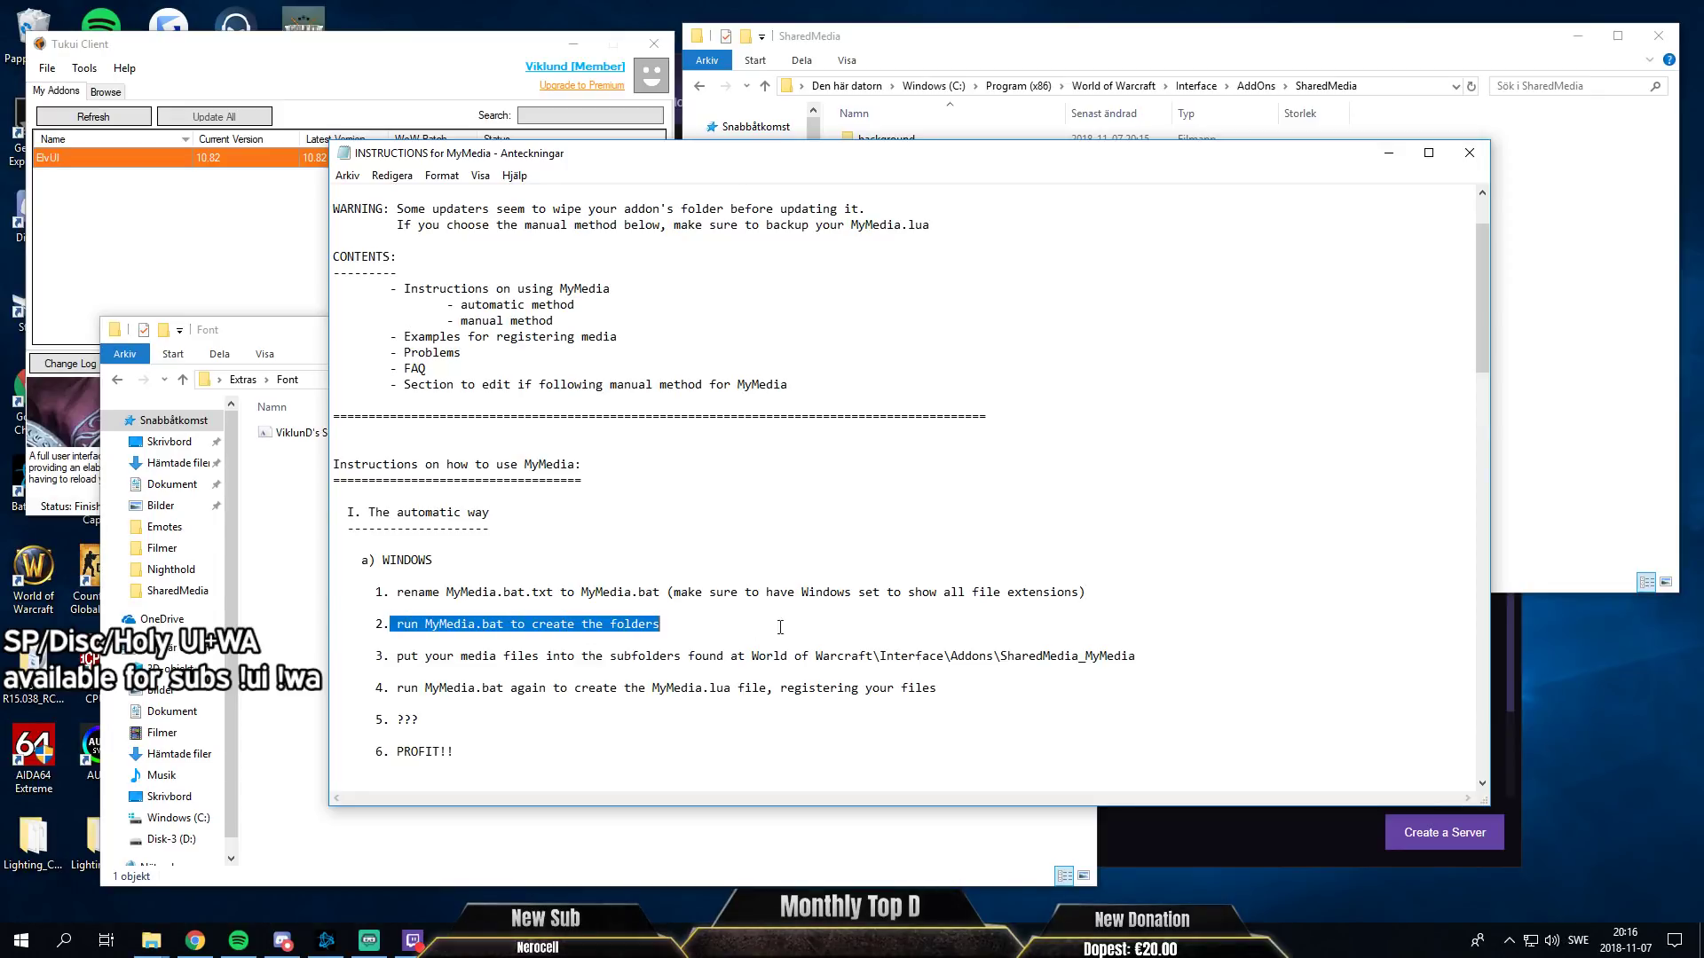
{"action": "left_click_drag", "start_coordinate": [391, 657], "coordinate": [1137, 658]}
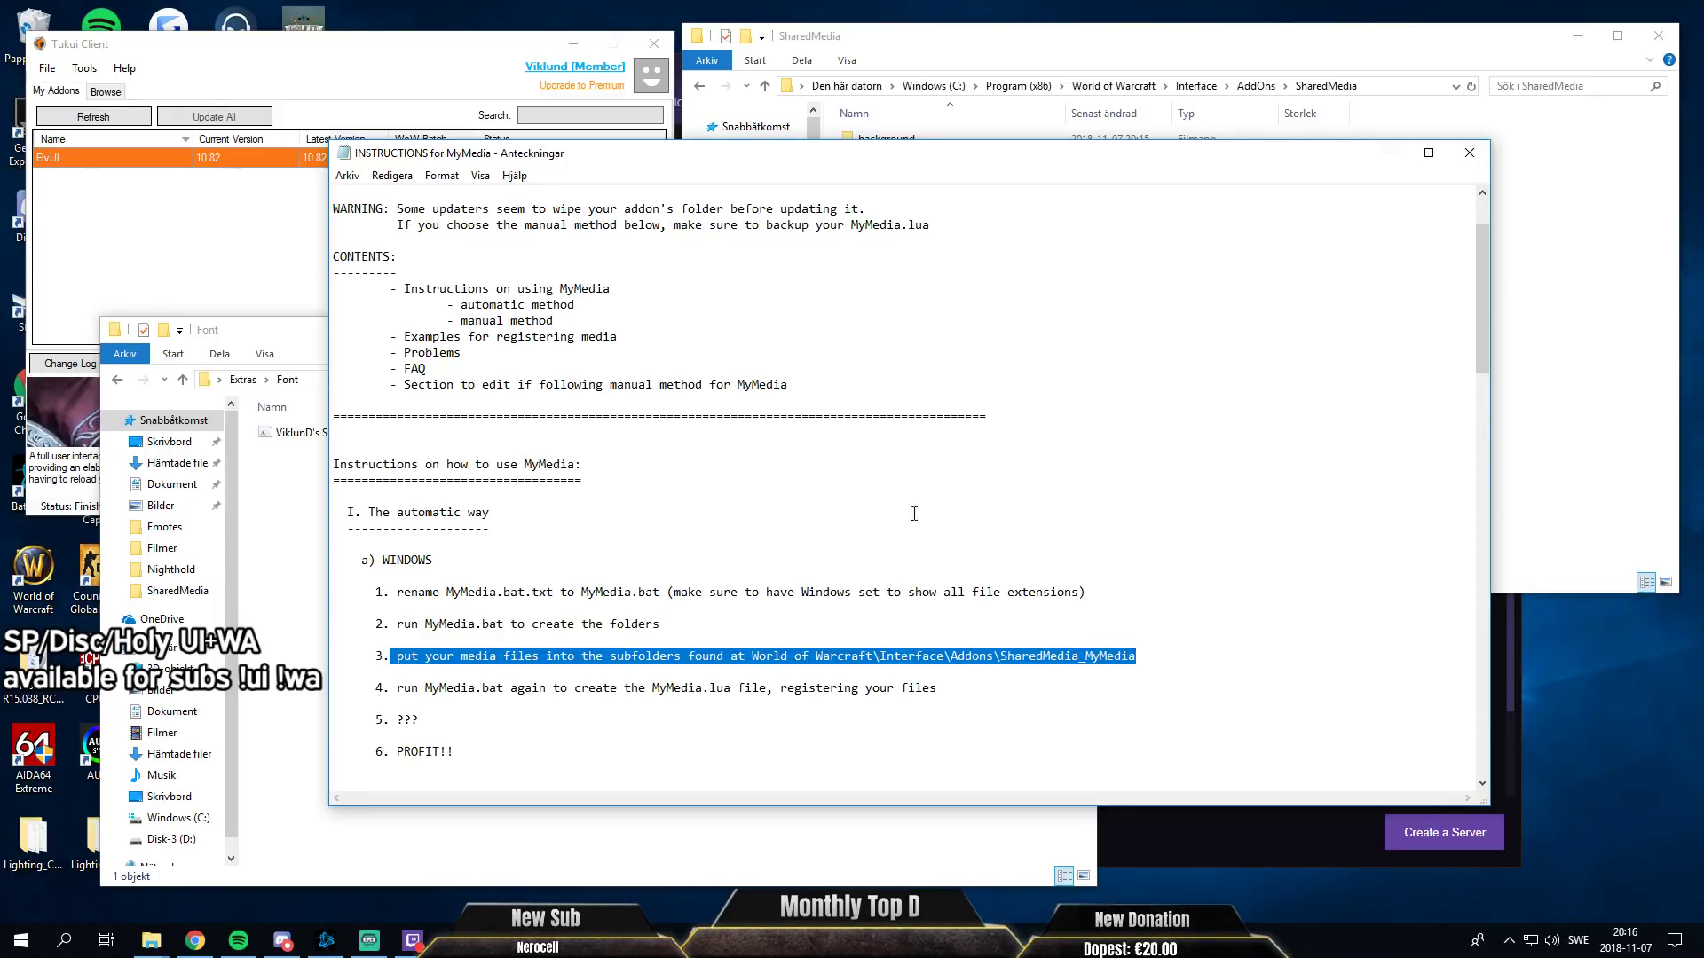
{"action": "left_click", "coordinate": [1470, 154]}
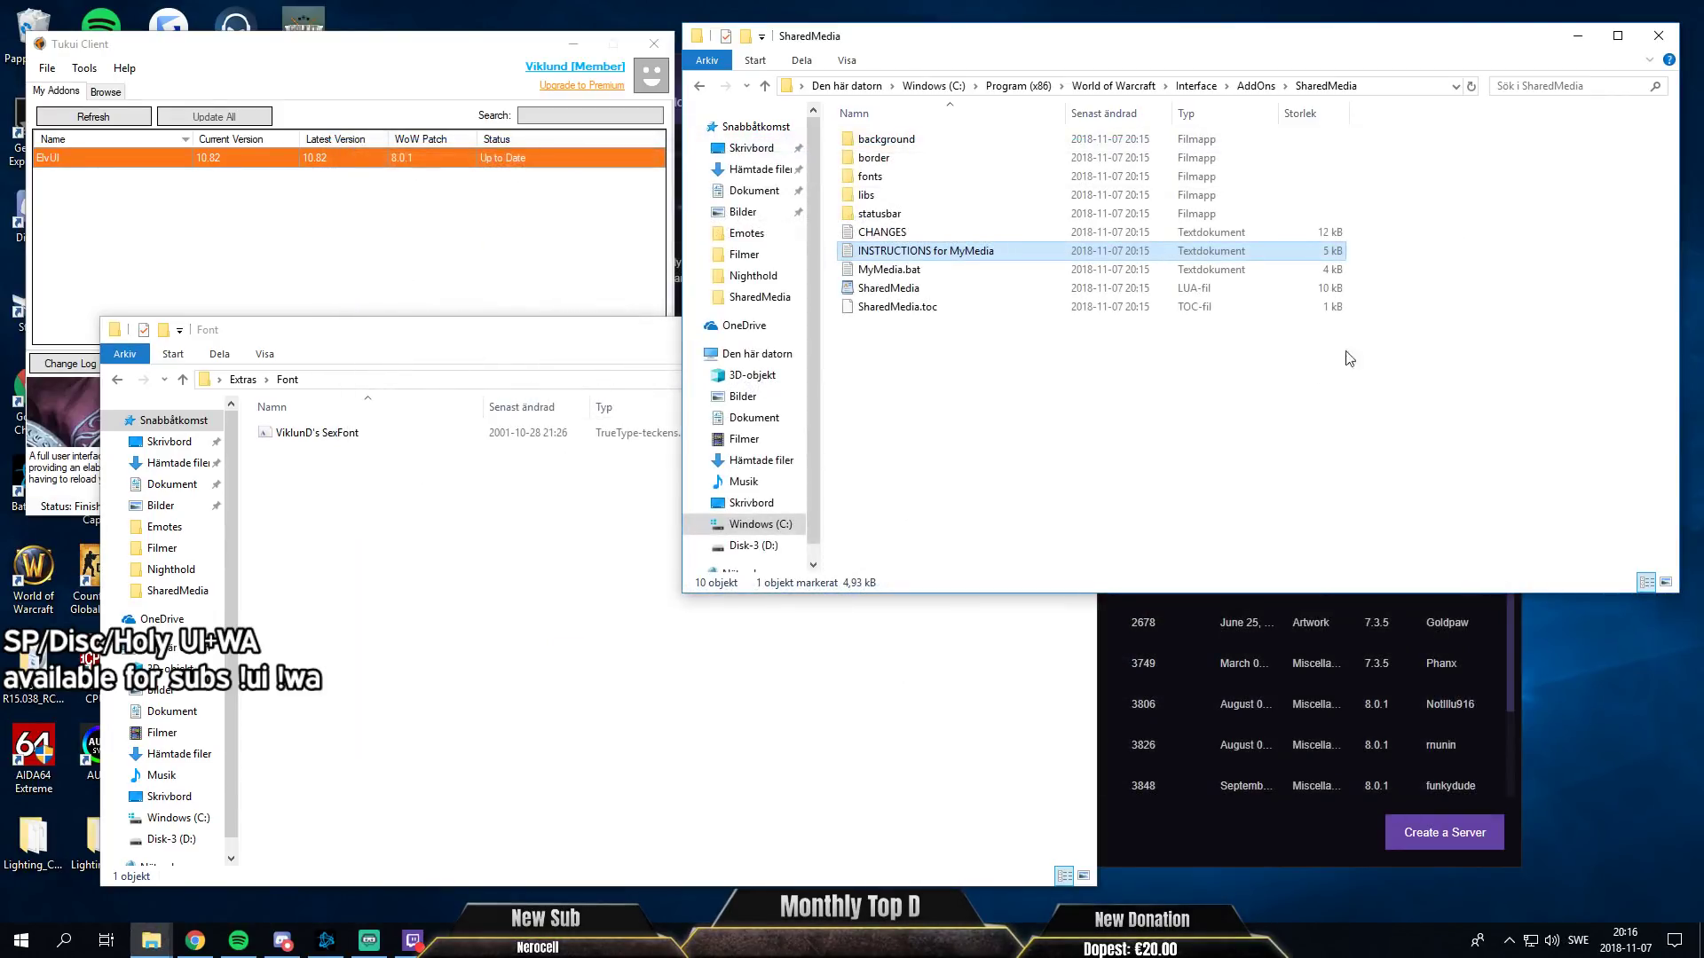
{"action": "left_click", "coordinate": [914, 271]}
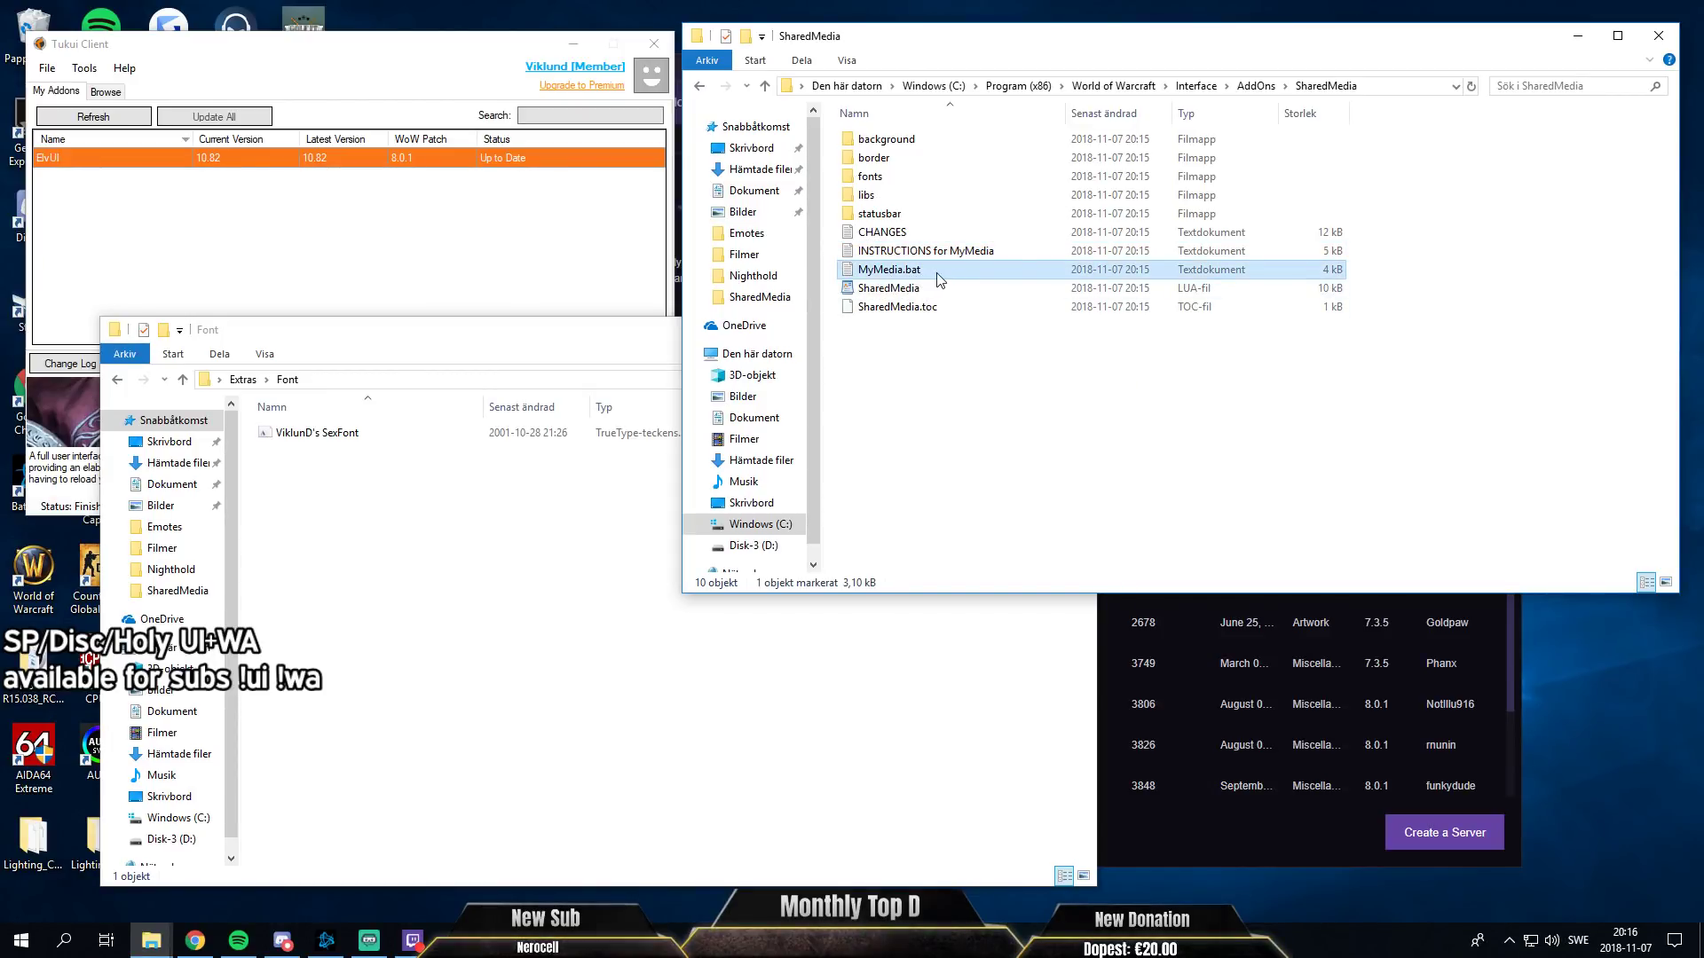
{"action": "right_click", "coordinate": [930, 269]}
{"action": "left_click", "coordinate": [985, 614]}
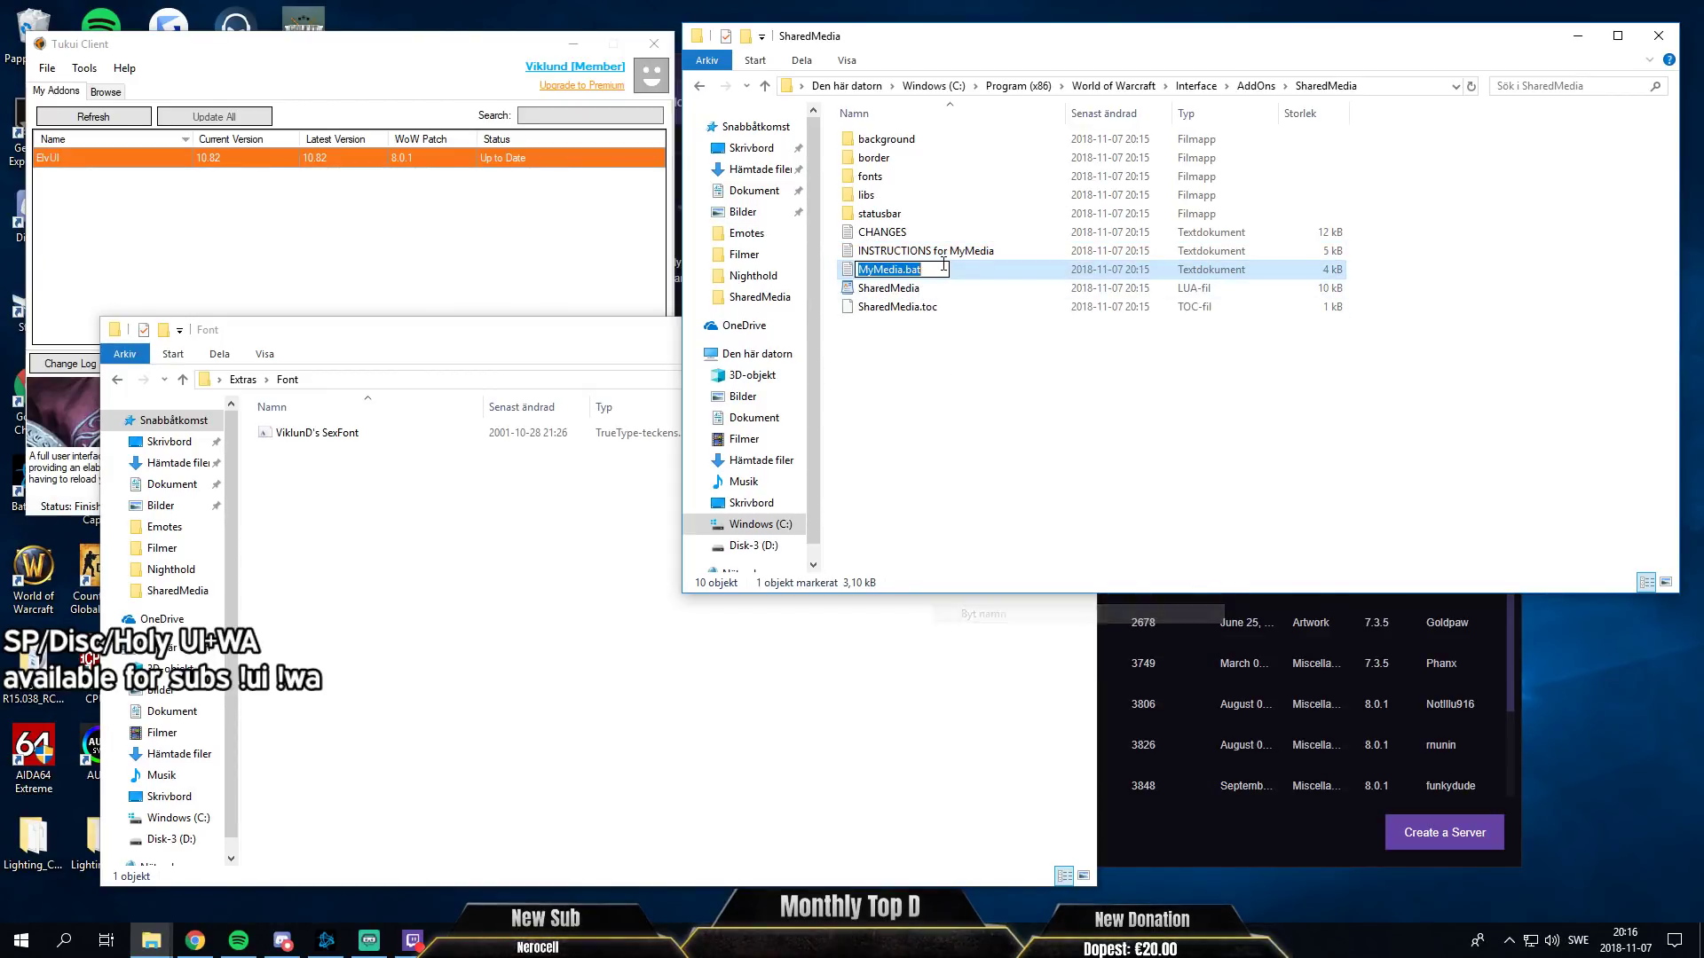
{"action": "left_click", "coordinate": [935, 495]}
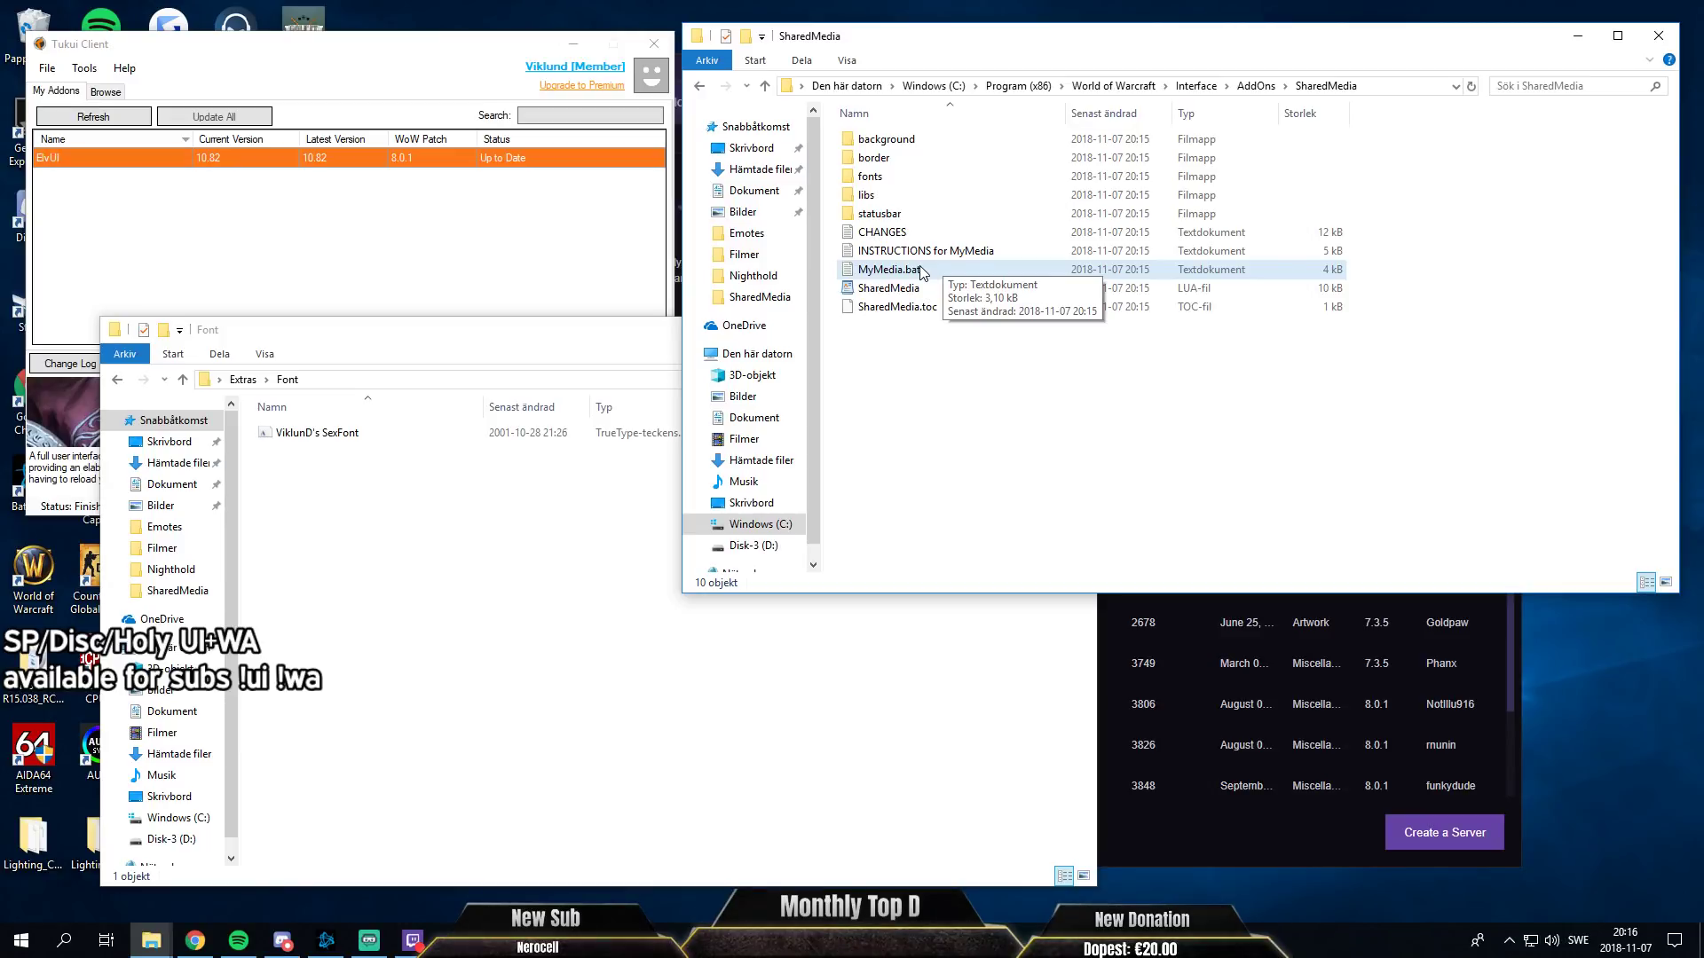
Turn off hiding of extensions for known file types in the folder options and apply the change.
{"action": "left_click", "coordinate": [847, 61]}
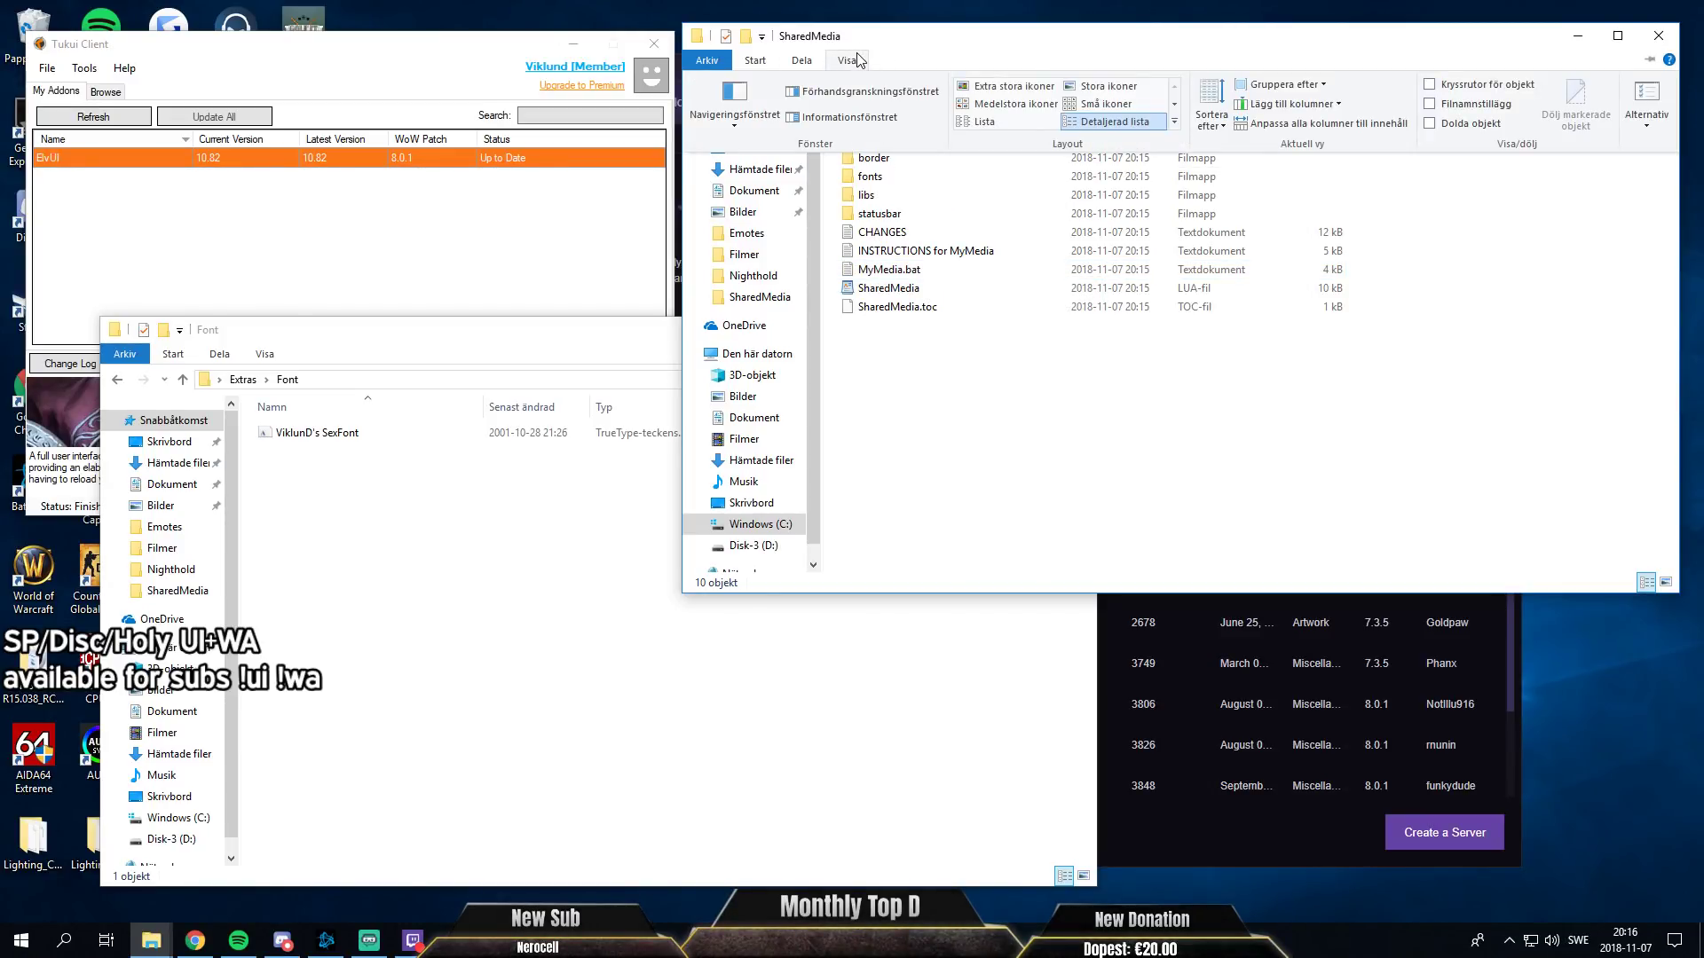
{"action": "left_click", "coordinate": [1660, 126]}
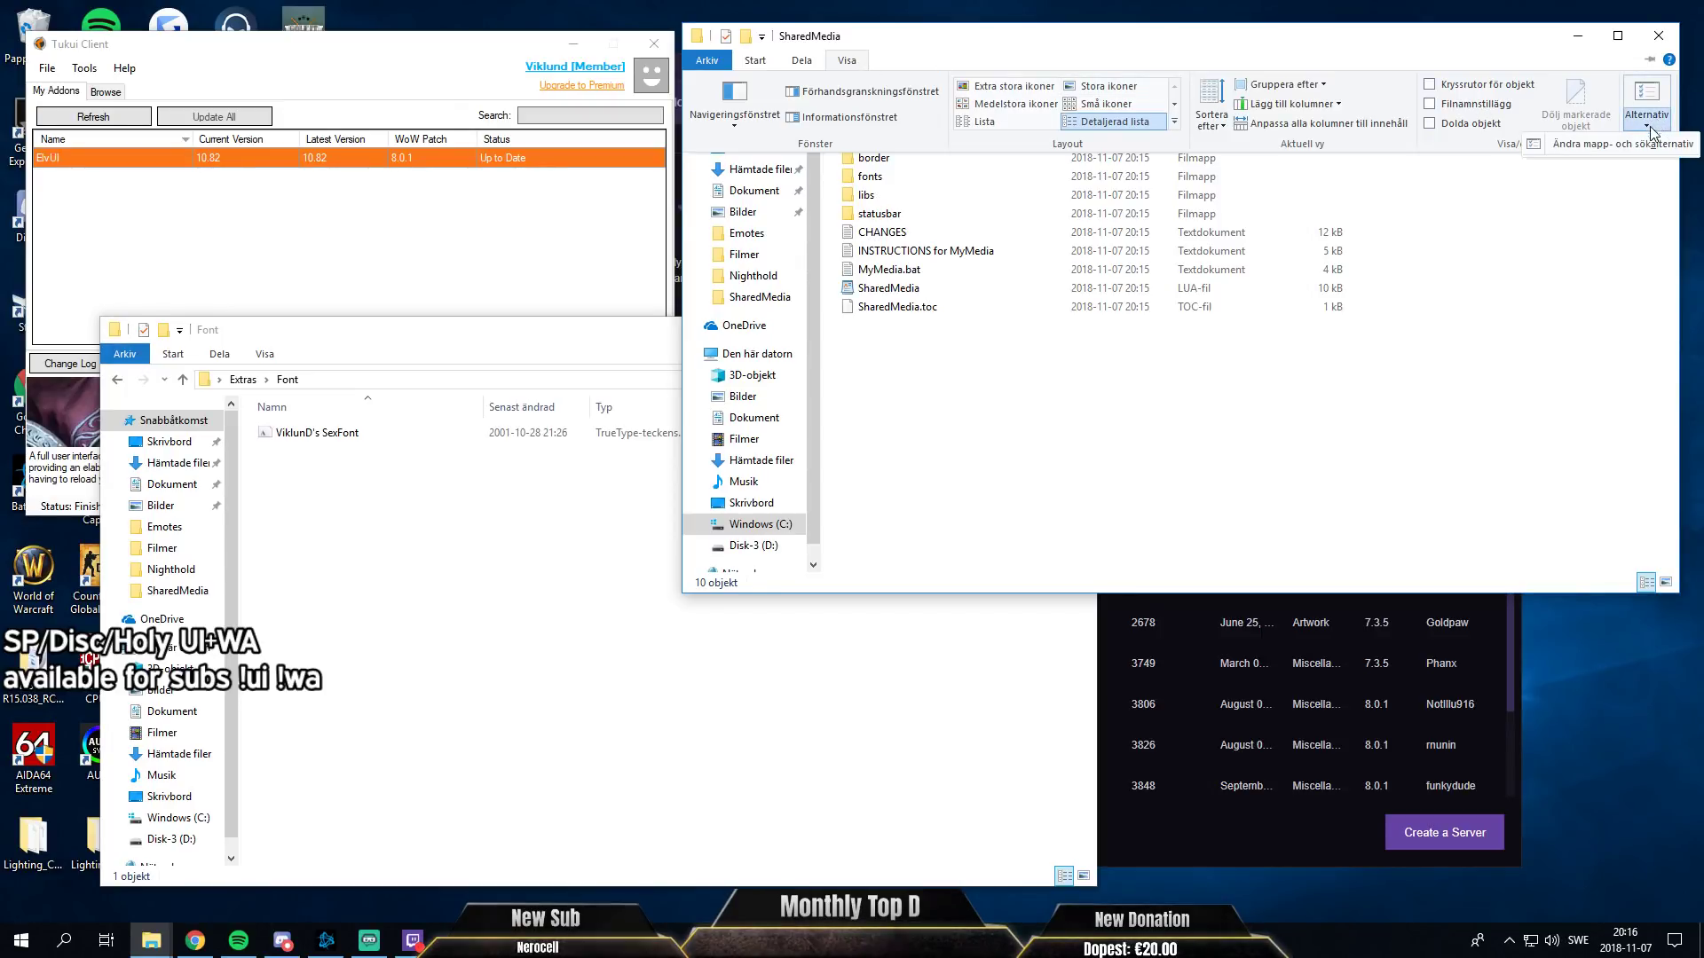
{"action": "left_click", "coordinate": [1629, 147]}
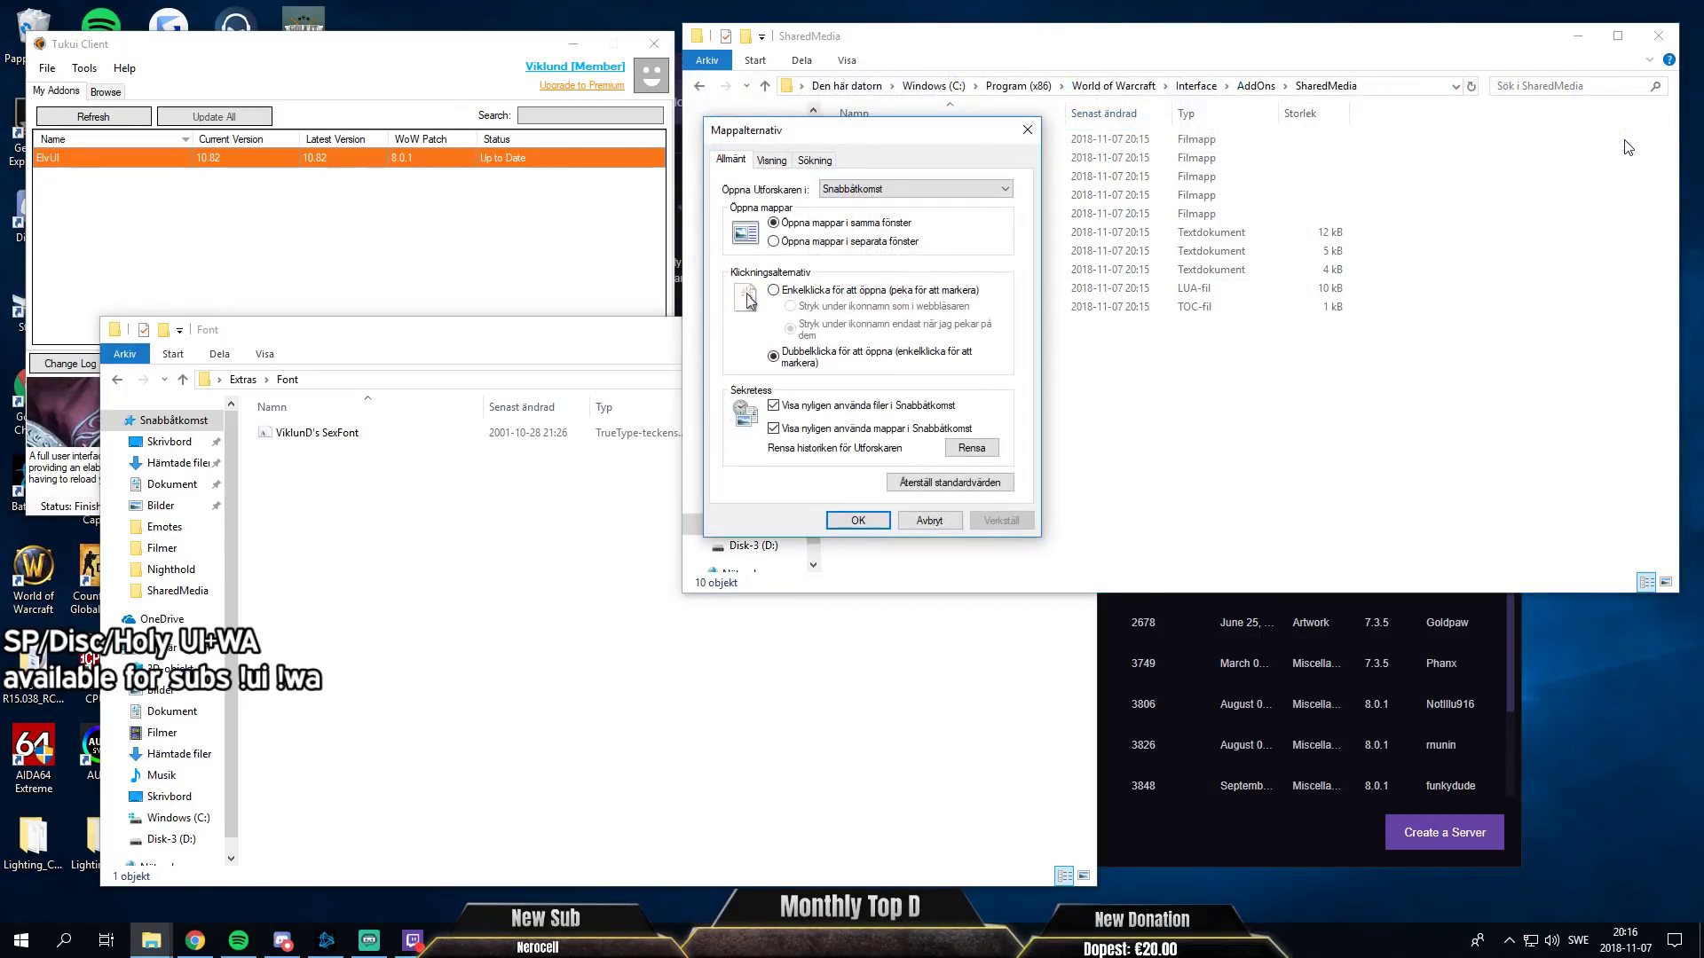
{"action": "left_click", "coordinate": [771, 160]}
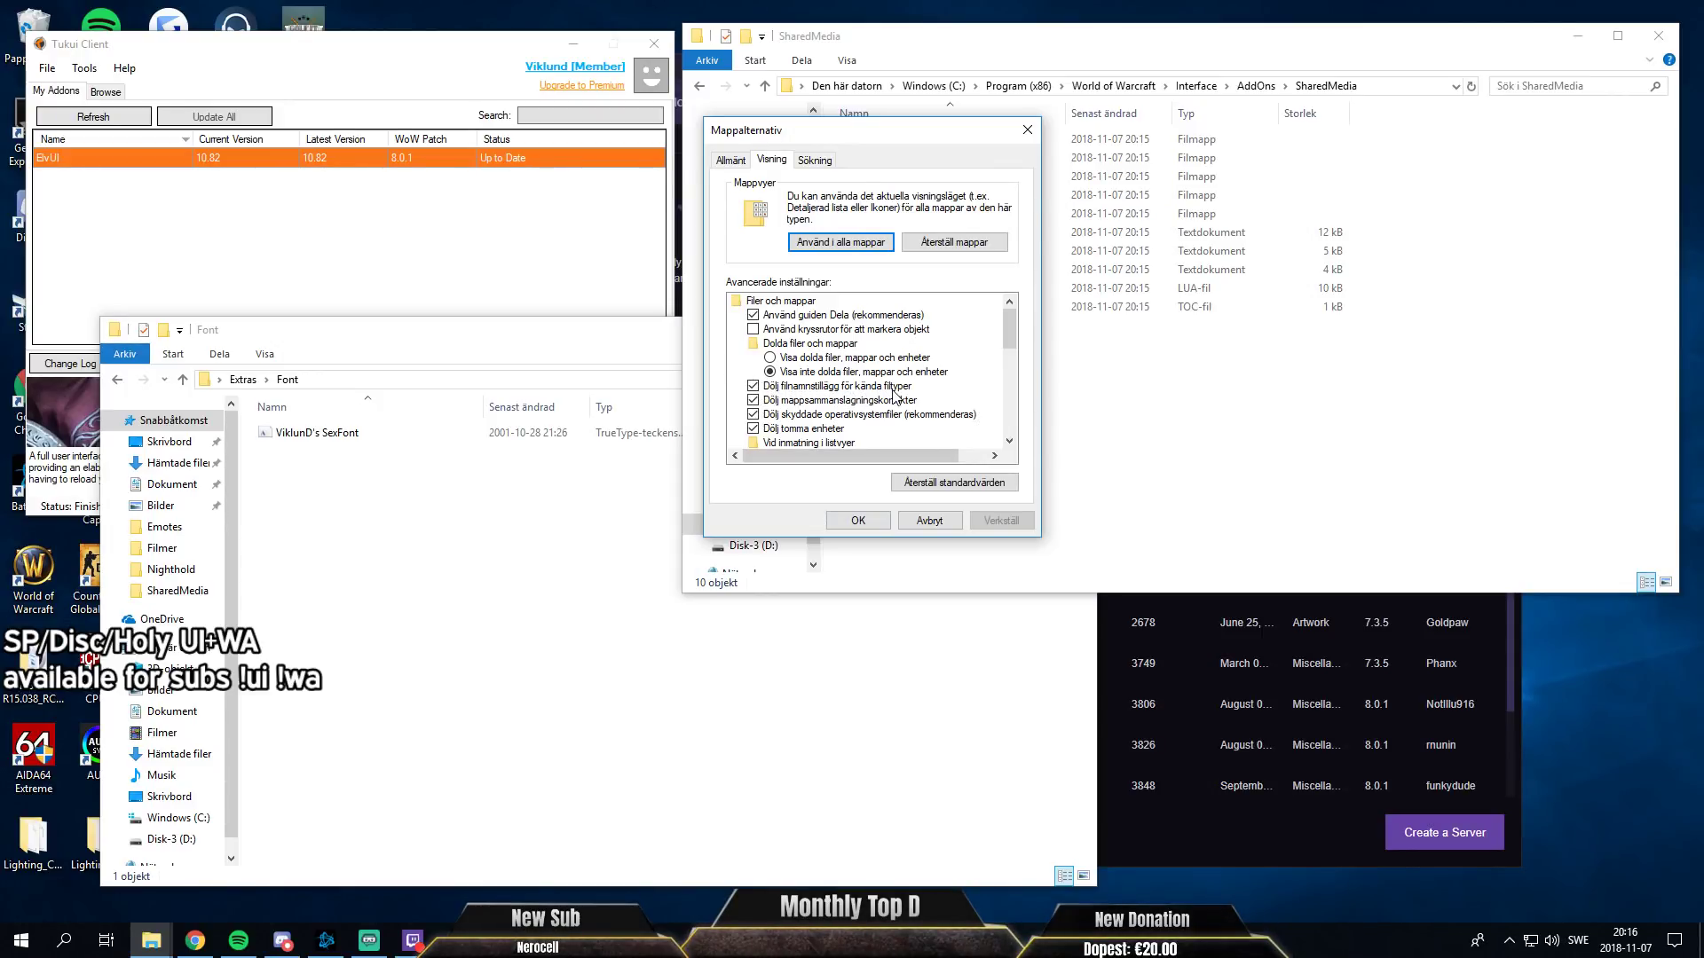
{"action": "left_click", "coordinate": [753, 387]}
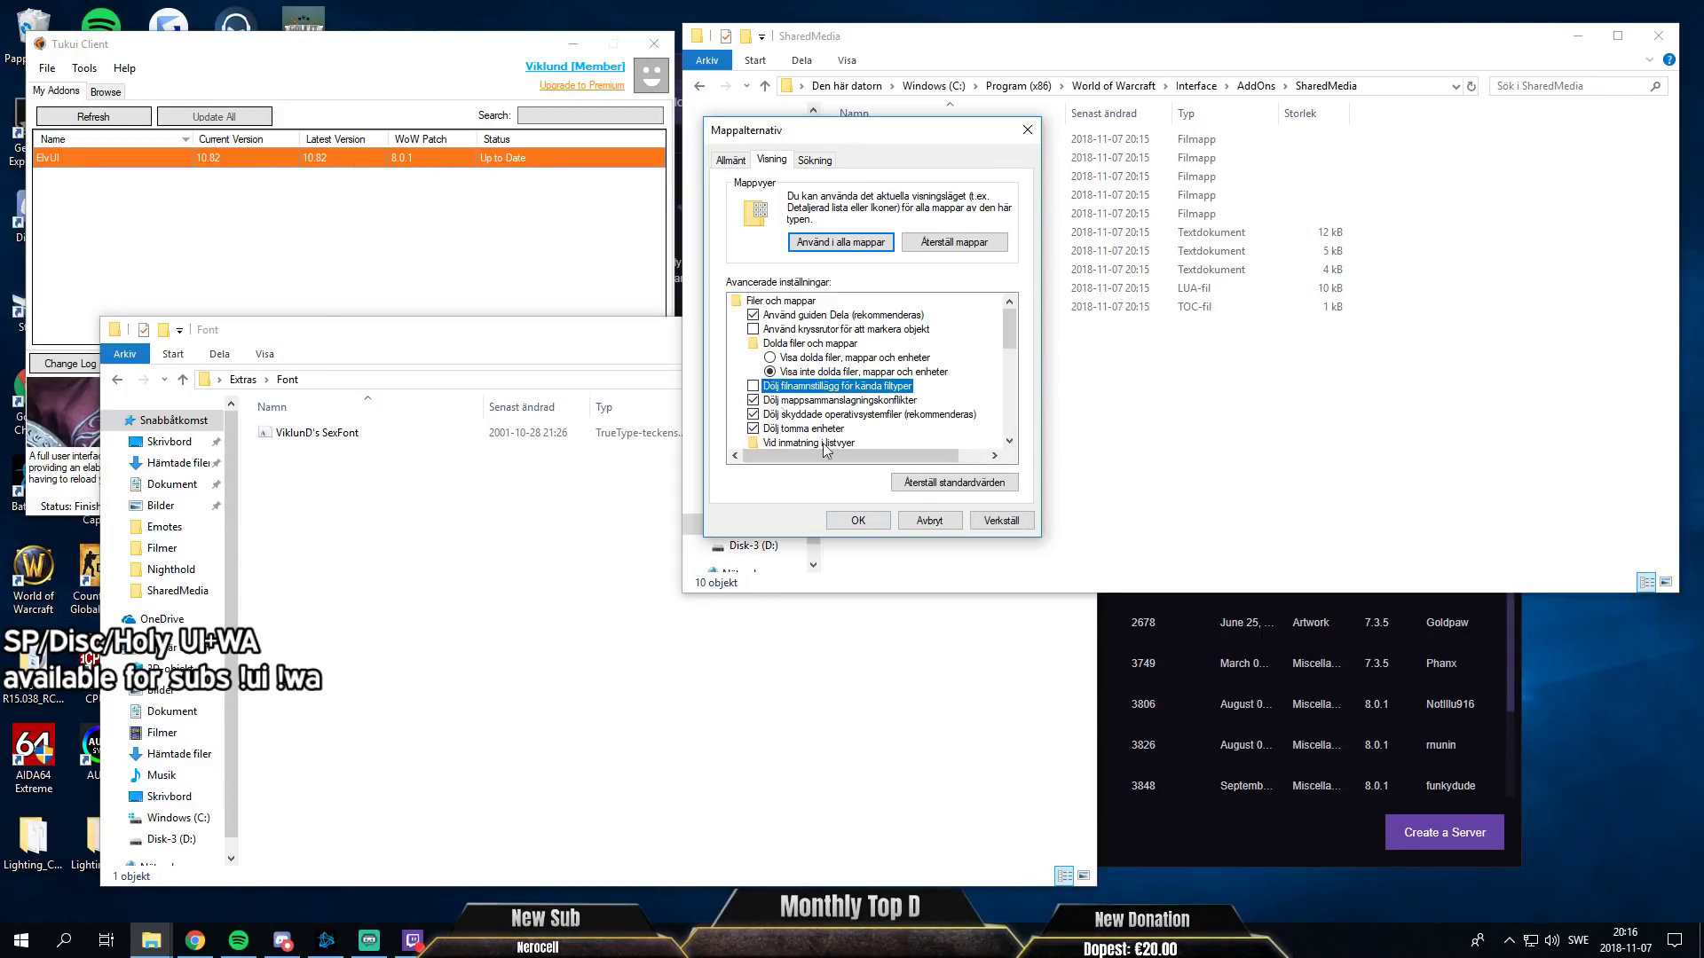
{"action": "left_click", "coordinate": [1002, 520]}
{"action": "left_click", "coordinate": [857, 521]}
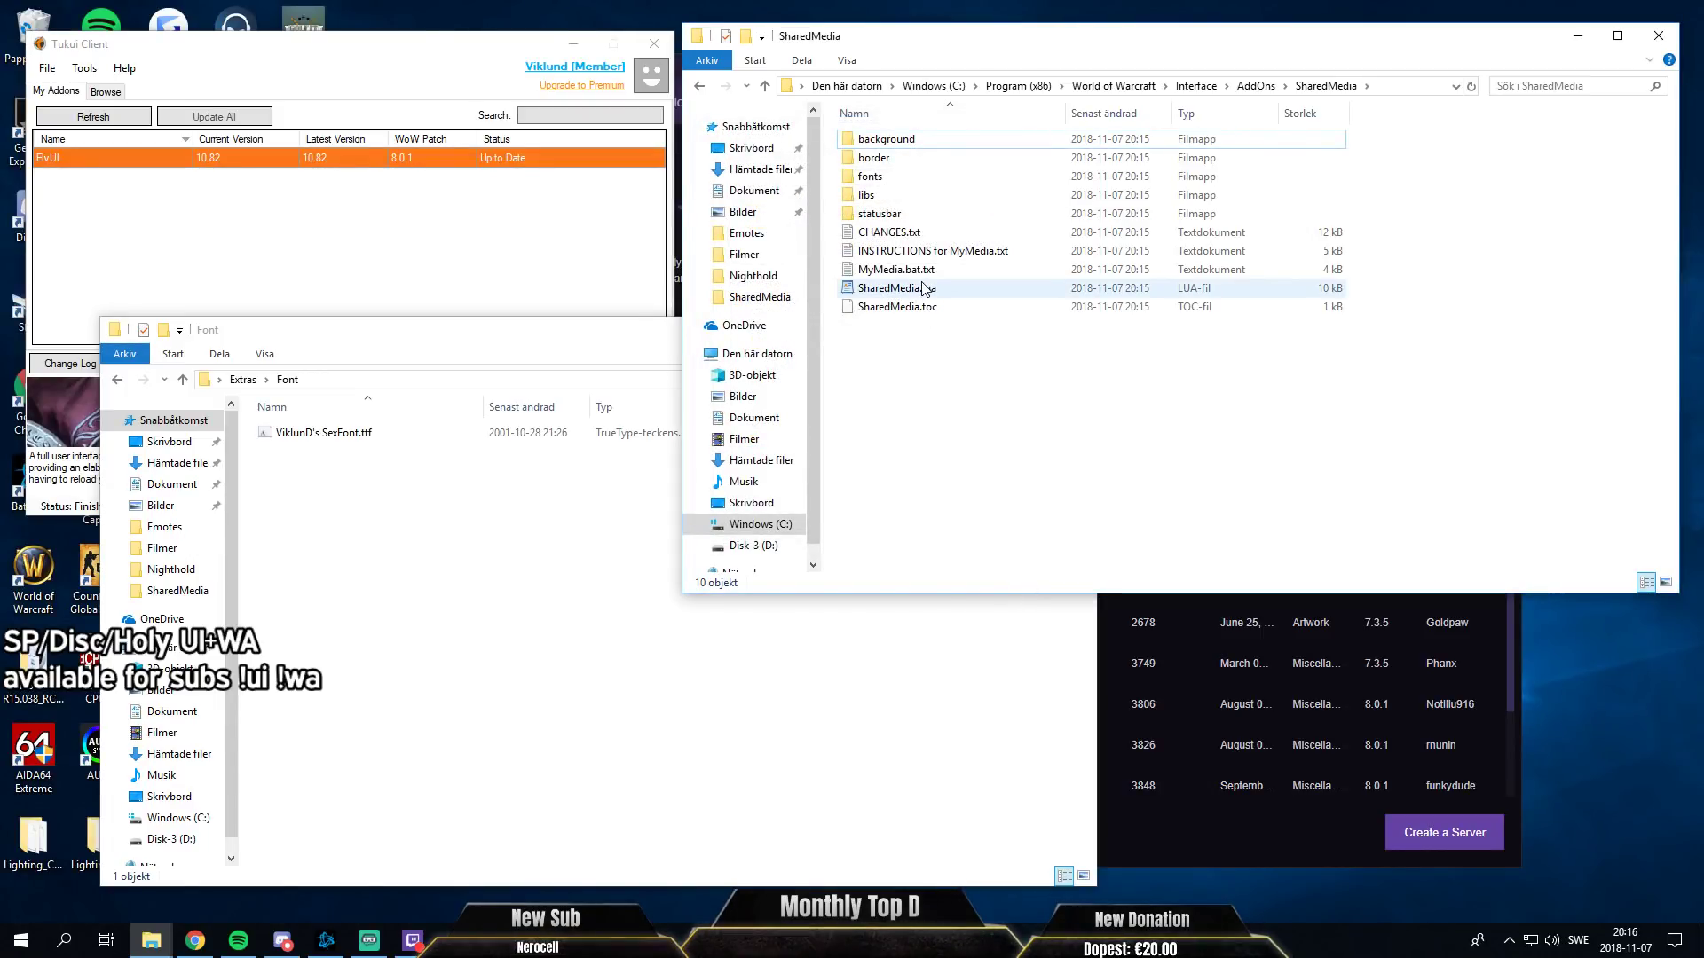
Rename MyMedia.bat.txt as MyMedia.bat and run the script to create the SharedMedia_MyMedia folders.
{"action": "left_click", "coordinate": [896, 270]}
{"action": "right_click", "coordinate": [941, 269]}
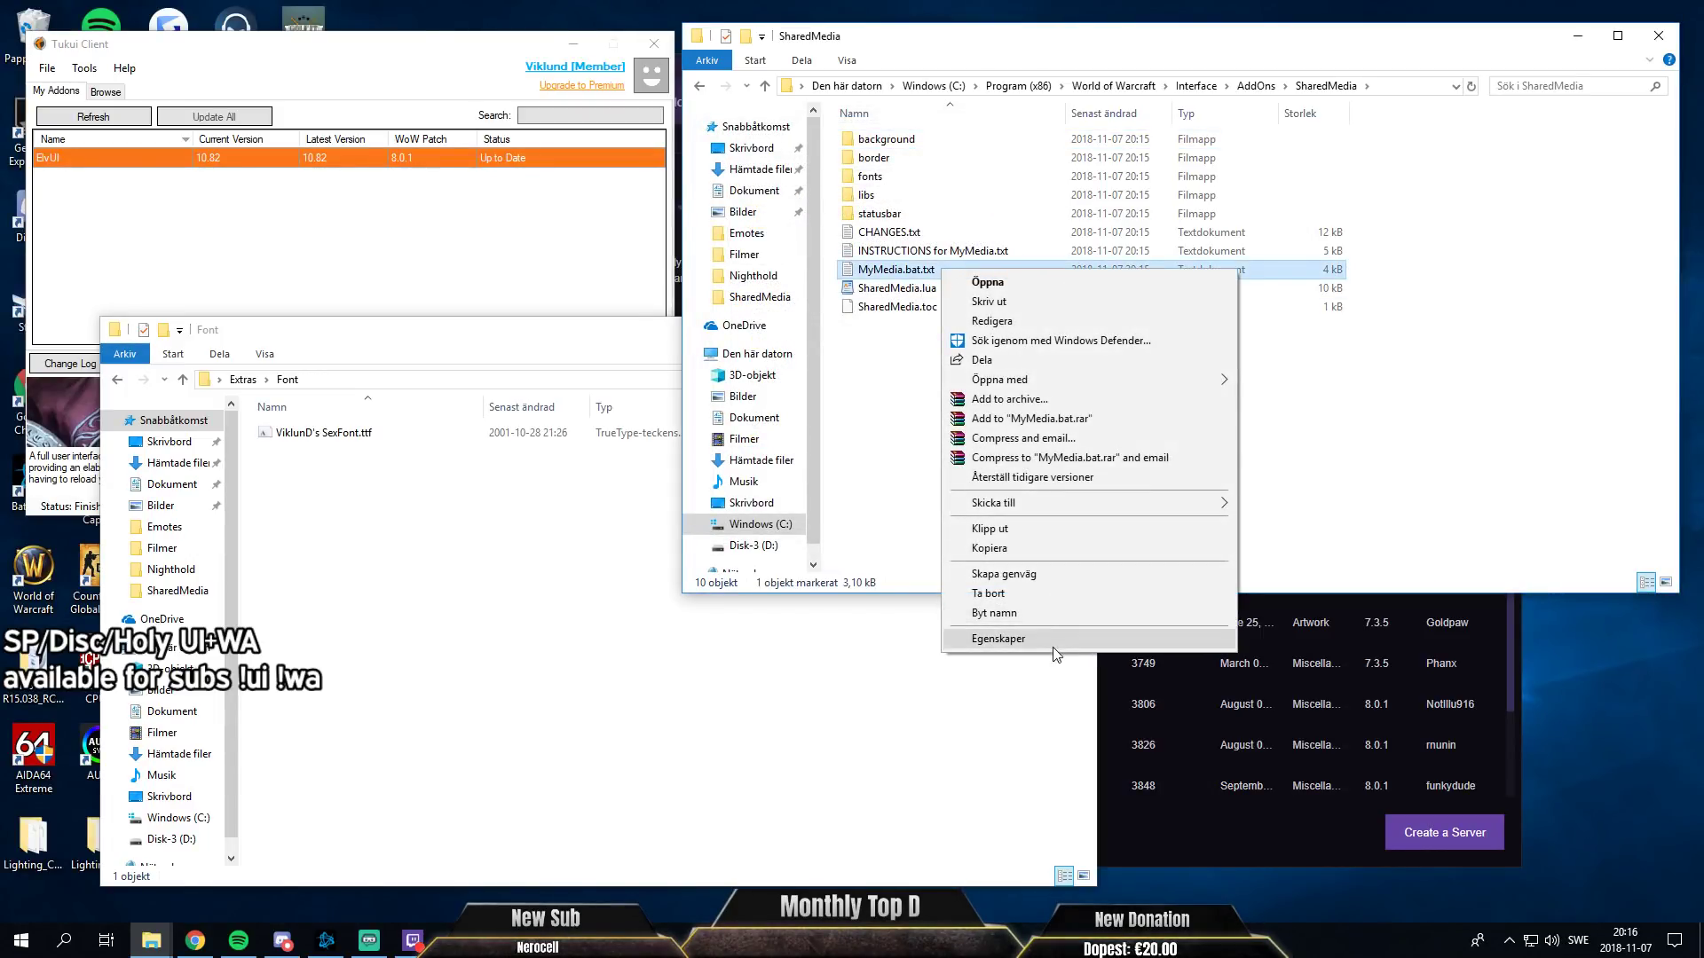
{"action": "left_click", "coordinate": [997, 613]}
{"action": "left_click", "coordinate": [957, 271]}
{"action": "key", "text": "BackSpace"}
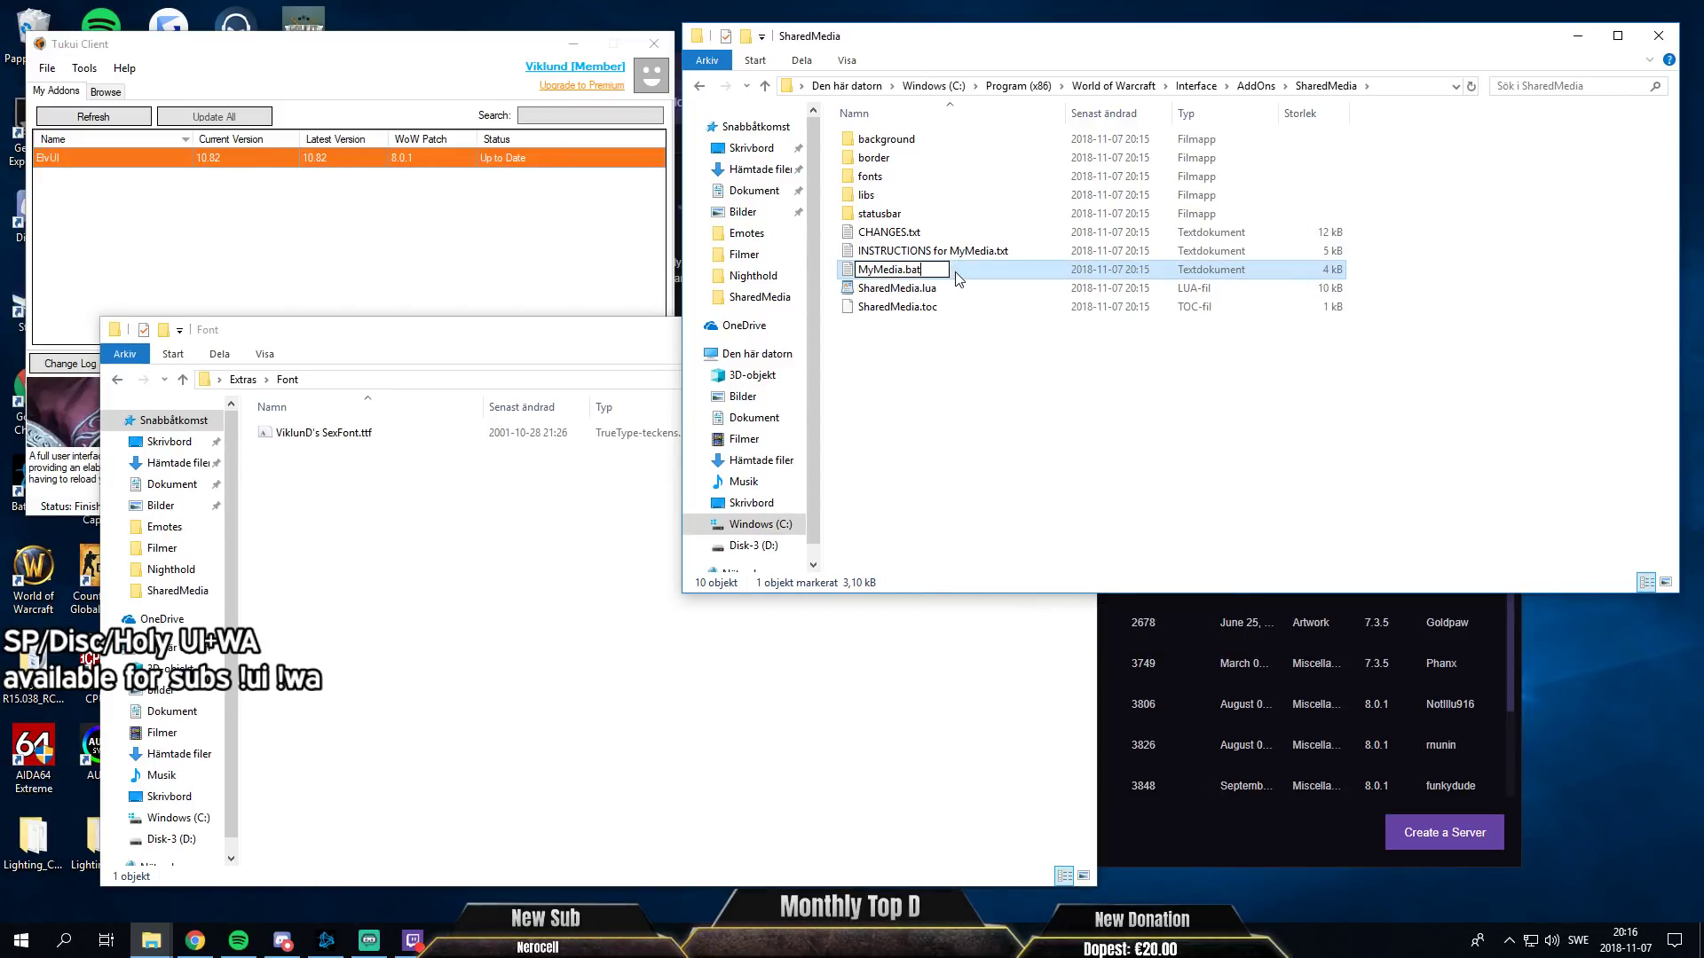
{"action": "key", "text": "Return"}
{"action": "left_click", "coordinate": [961, 479]}
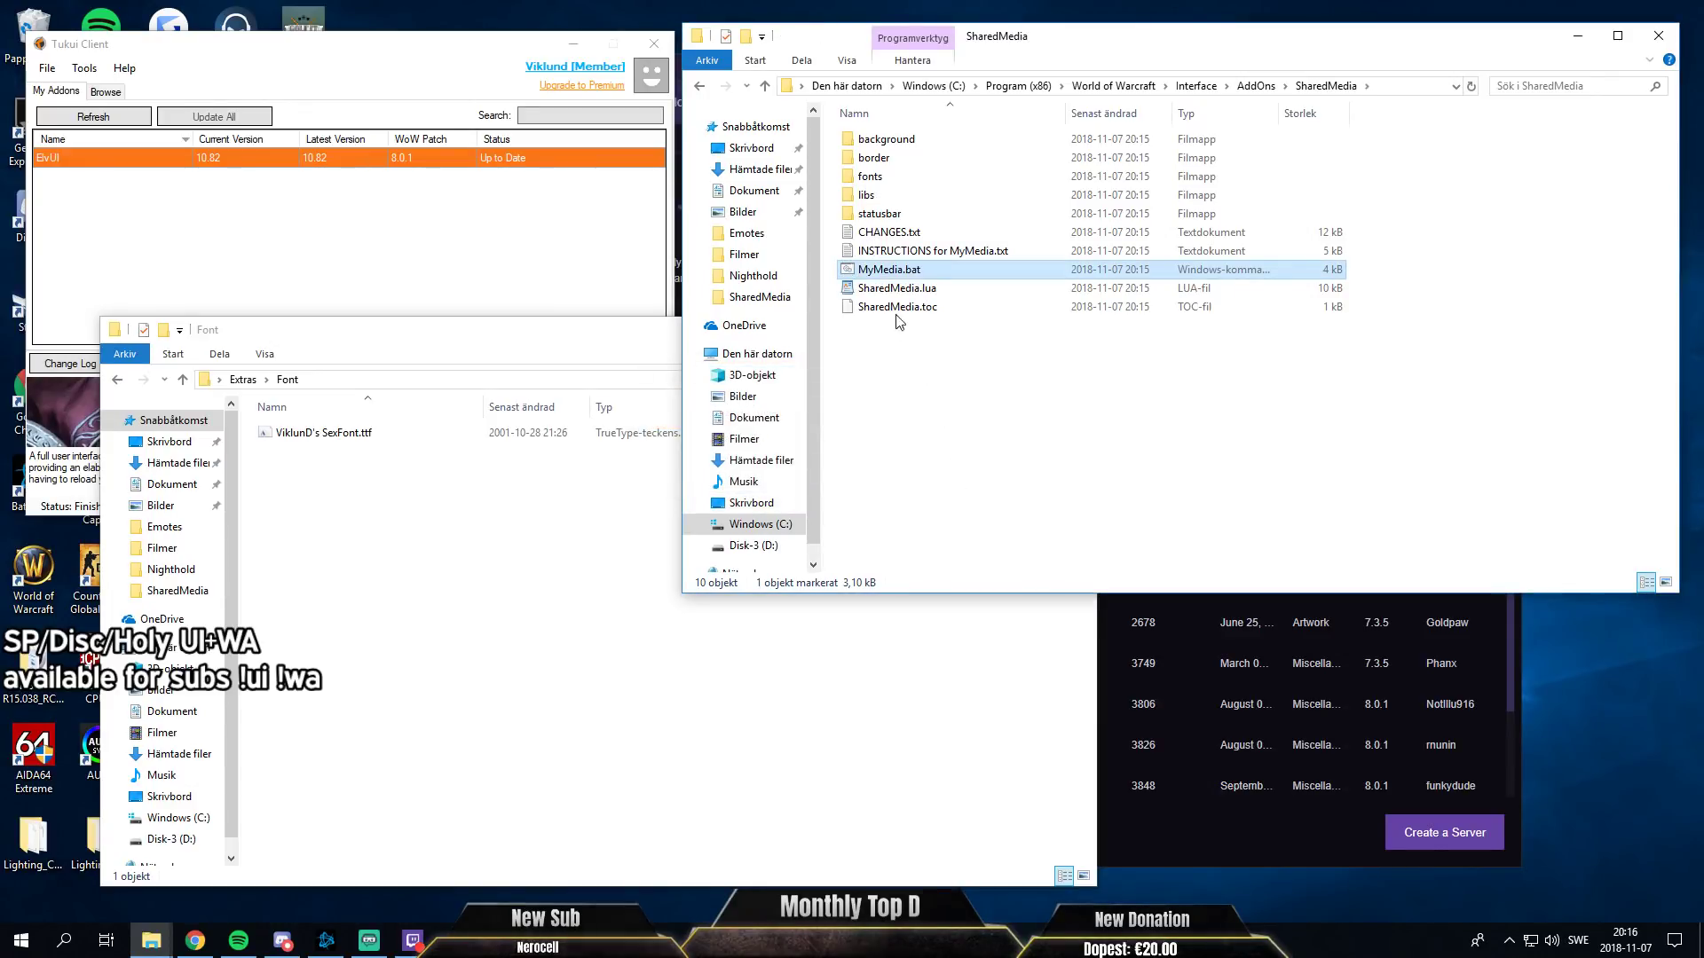
{"action": "double_click", "coordinate": [892, 270]}
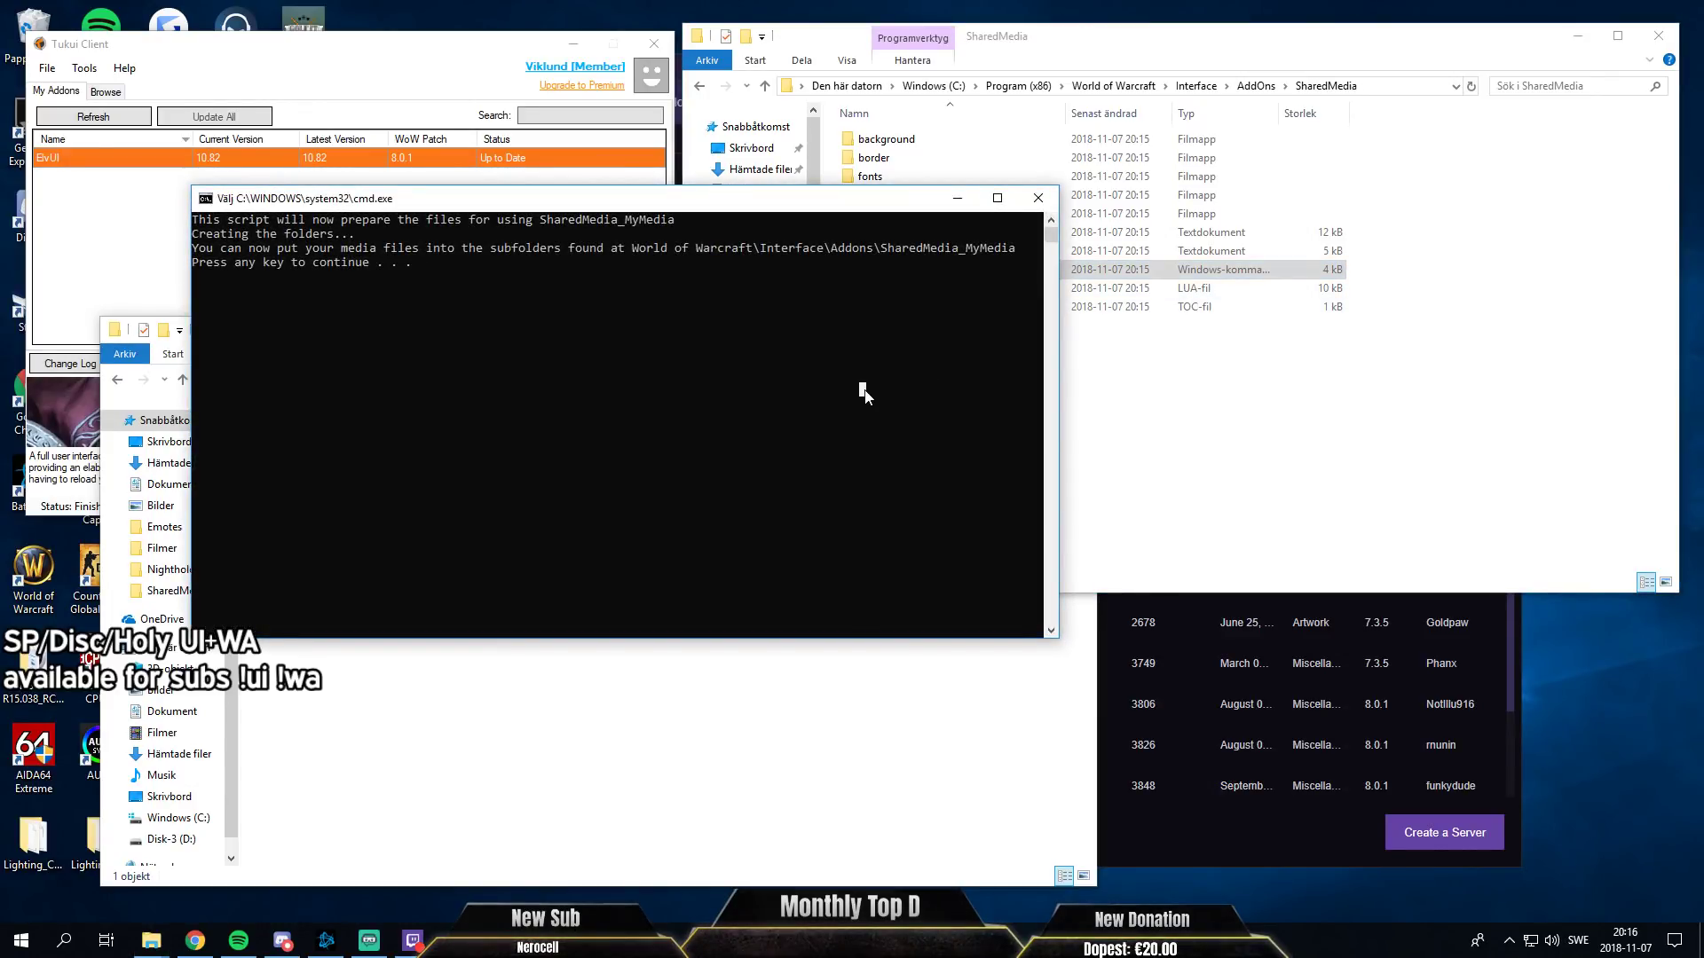
{"action": "key", "text": "Return"}
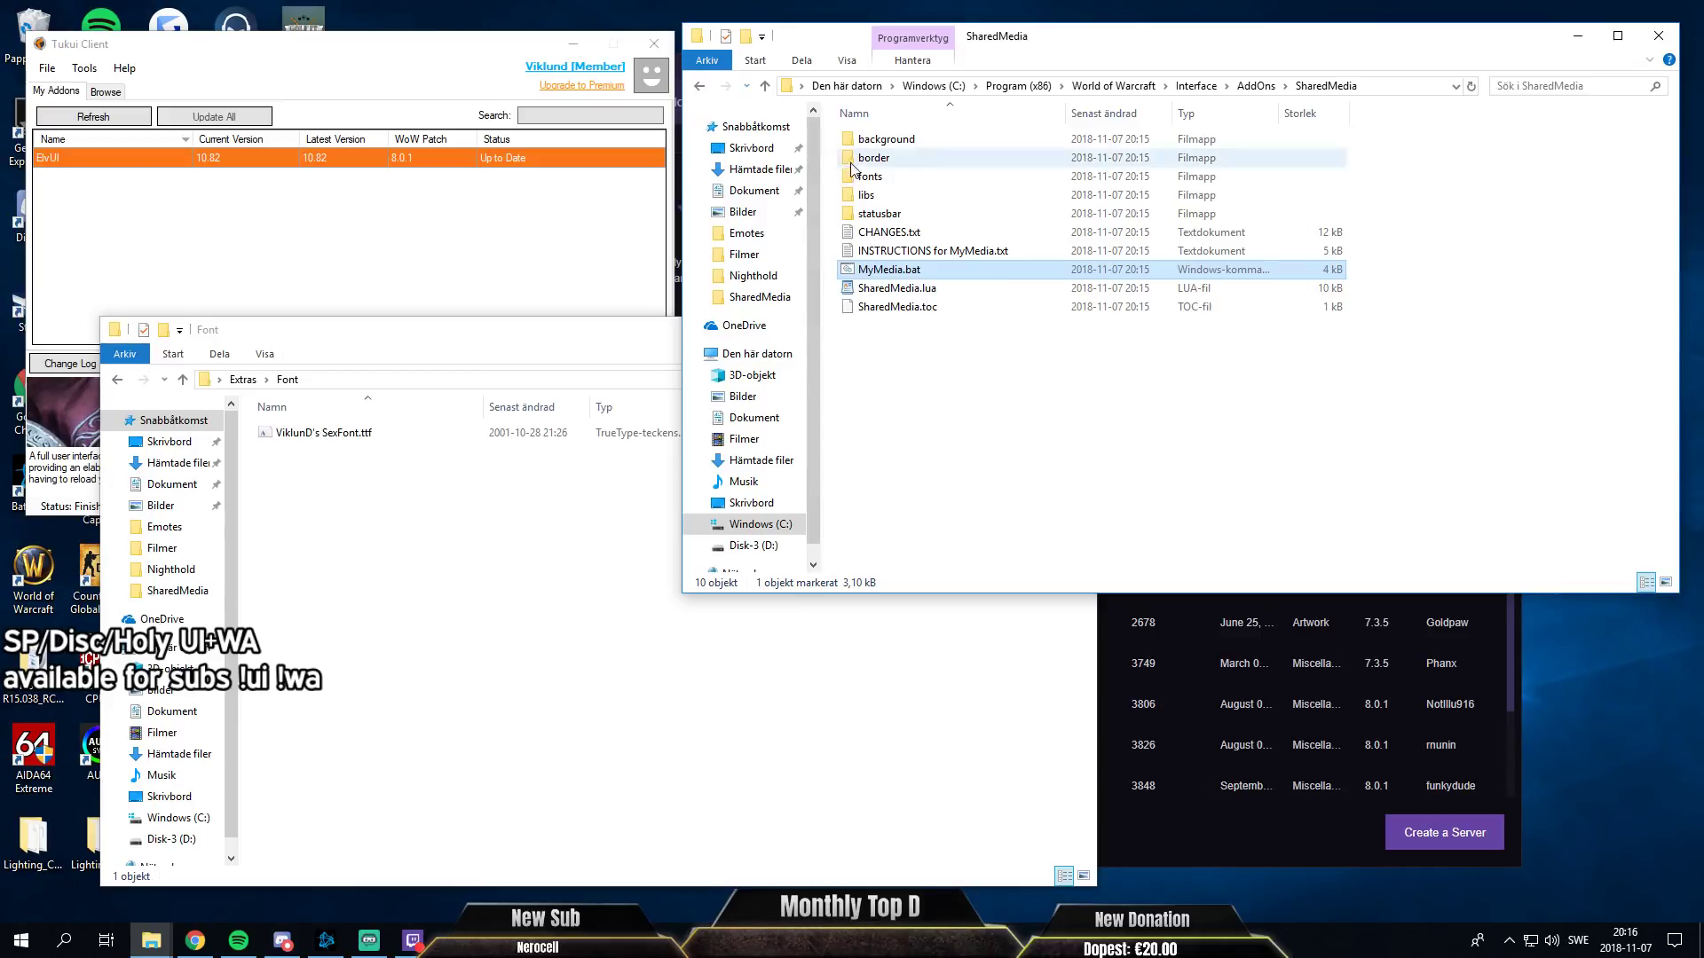
Copy the custom TTF font from the Extras Font folder into the font subfolder of AddOns\SharedMedia_MyMedia.
{"action": "left_click", "coordinate": [701, 86]}
{"action": "double_click", "coordinate": [907, 531]}
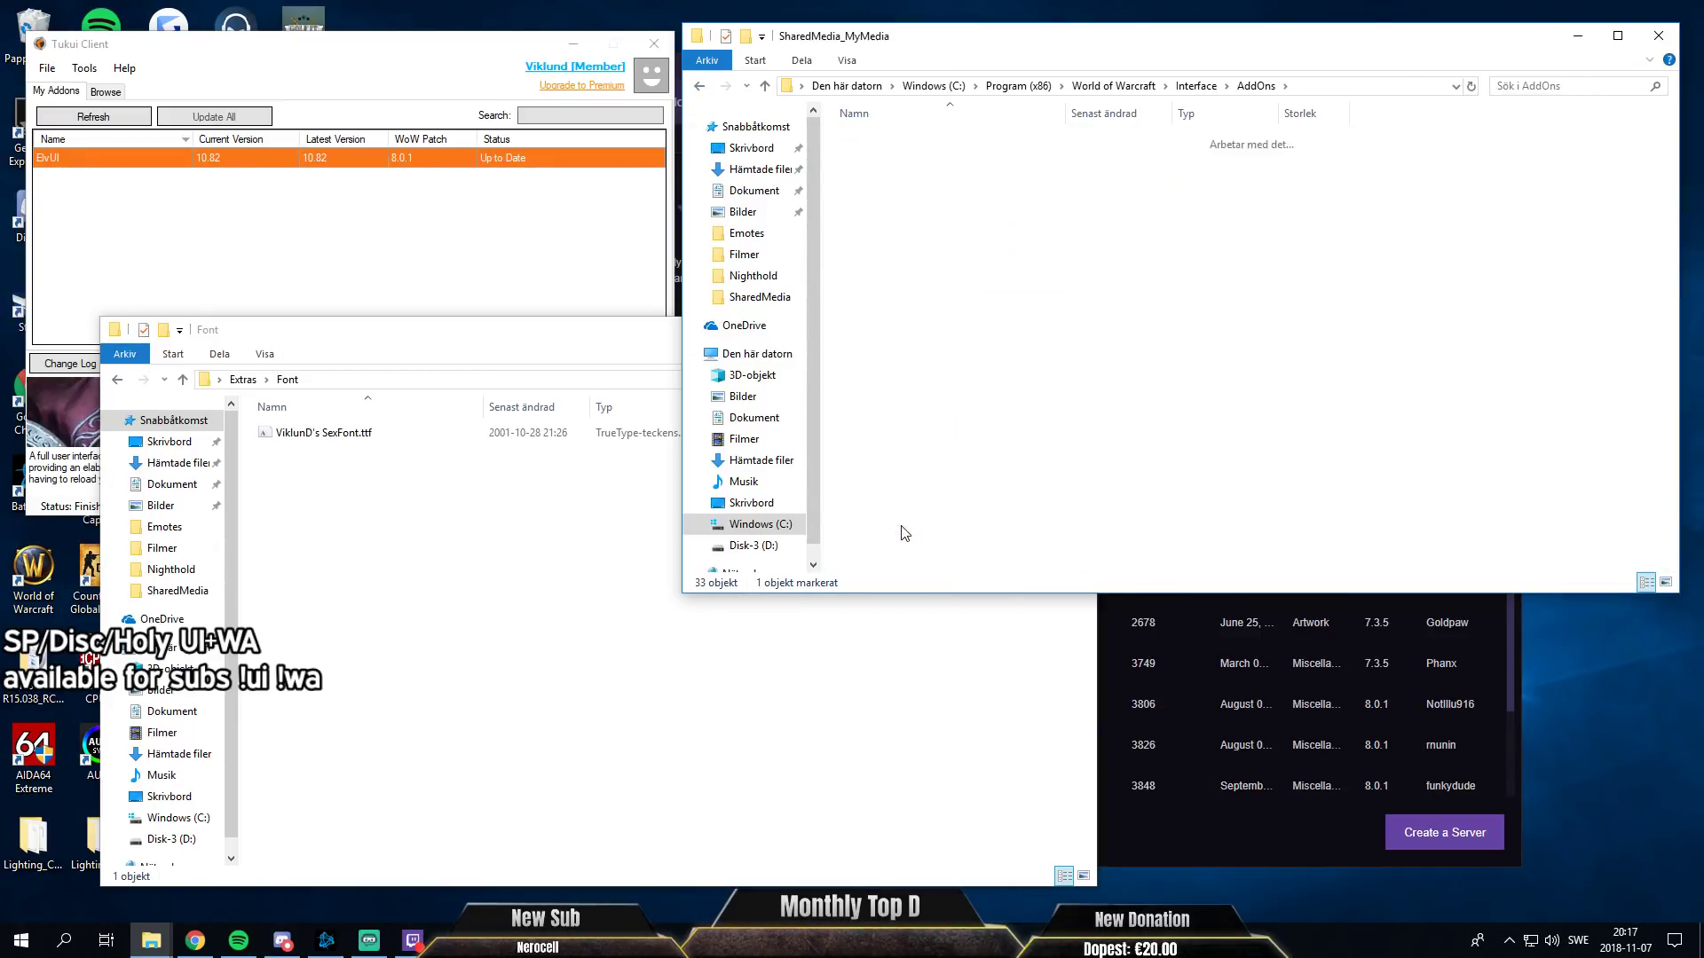
{"action": "double_click", "coordinate": [877, 177]}
{"action": "left_click", "coordinate": [335, 434]}
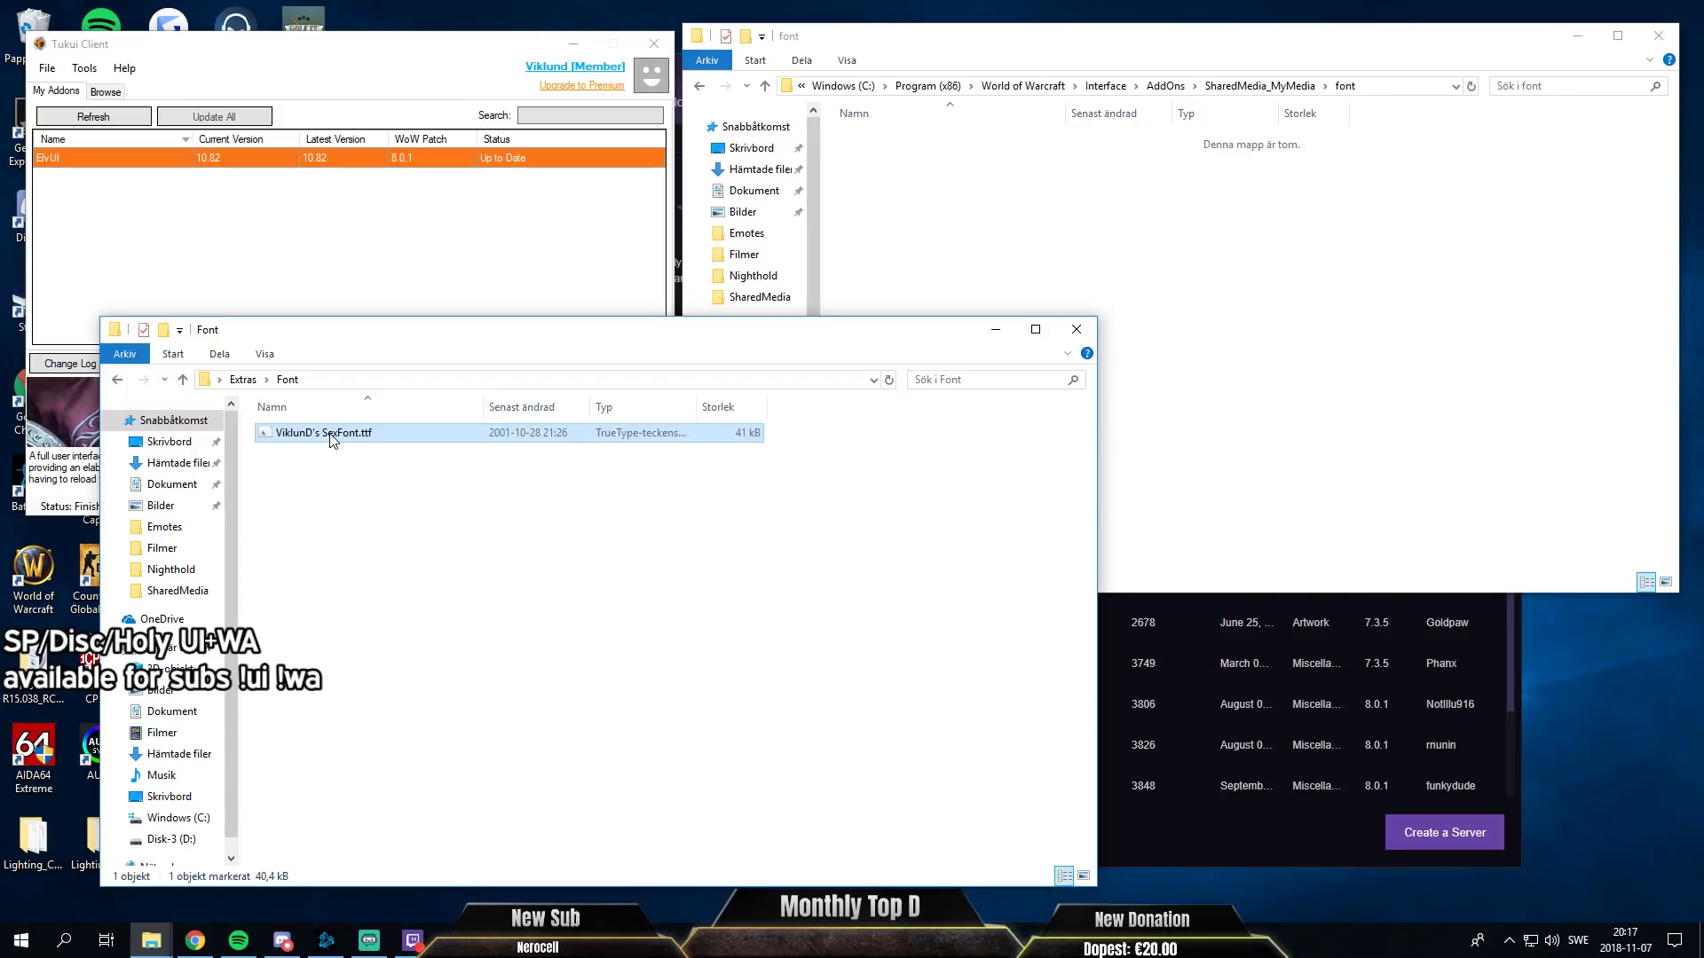
{"action": "left_click", "coordinate": [1257, 381]}
{"action": "key", "text": "ctrl+v"}
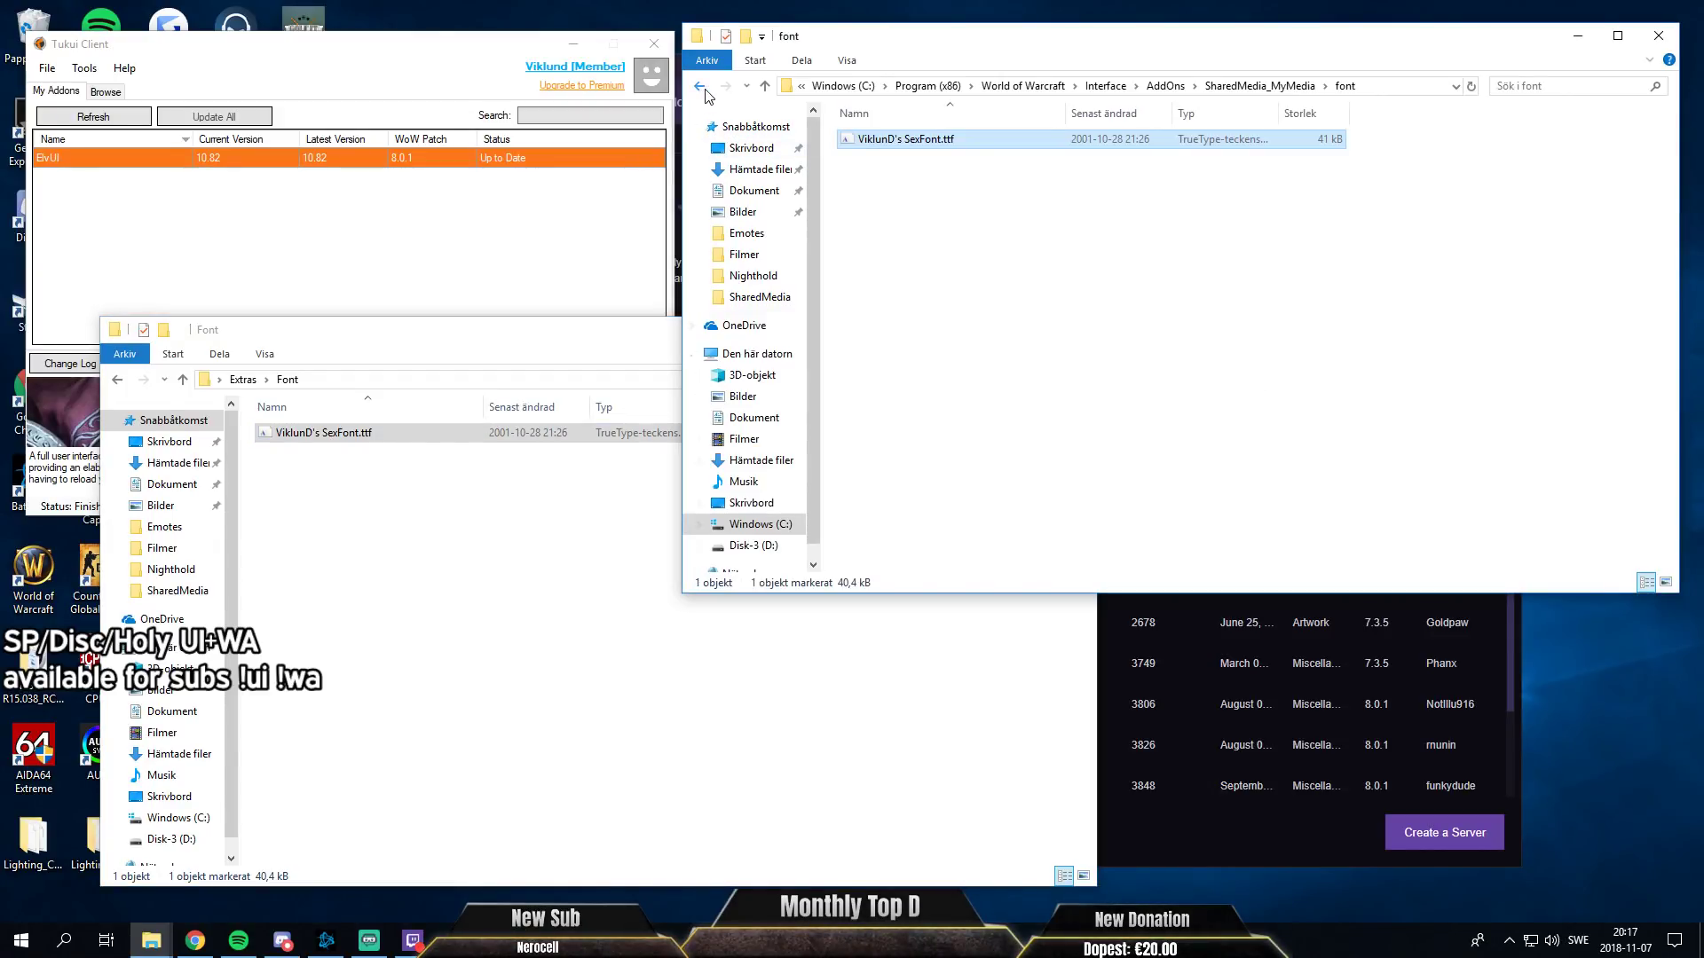
Return to the SharedMedia addon folder and run MyMedia.bat again to register the added font.
{"action": "left_click", "coordinate": [701, 86]}
{"action": "left_click", "coordinate": [701, 86]}
{"action": "left_click", "coordinate": [932, 550]}
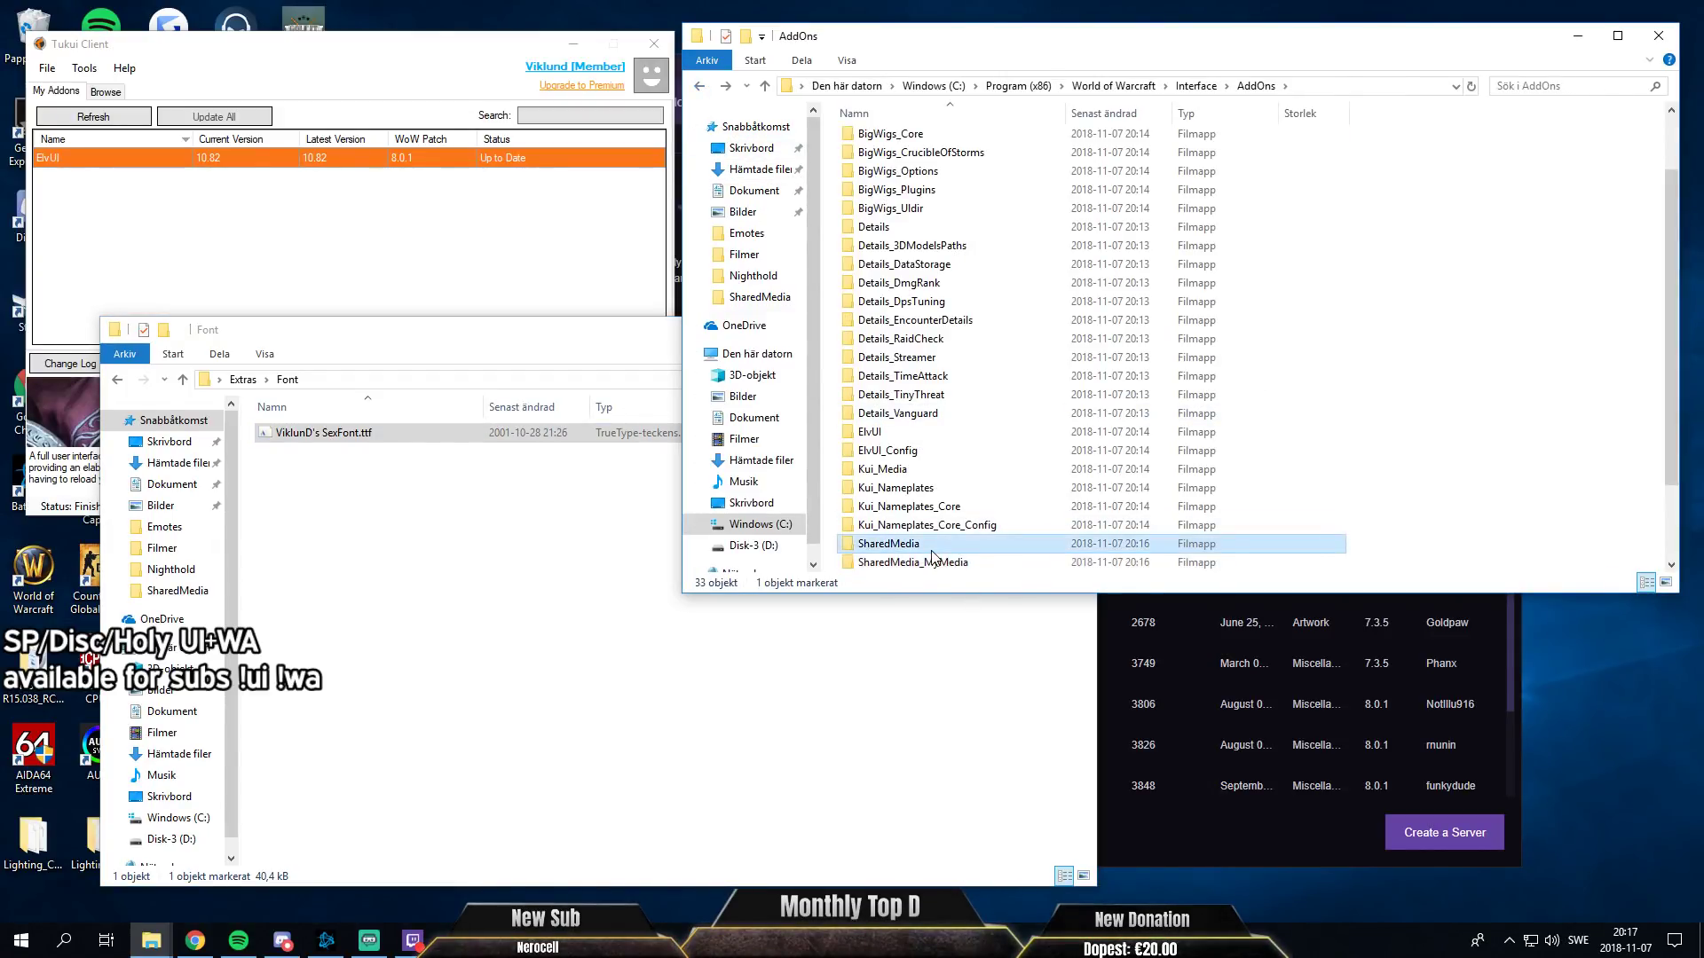
{"action": "double_click", "coordinate": [932, 552]}
{"action": "double_click", "coordinate": [932, 269]}
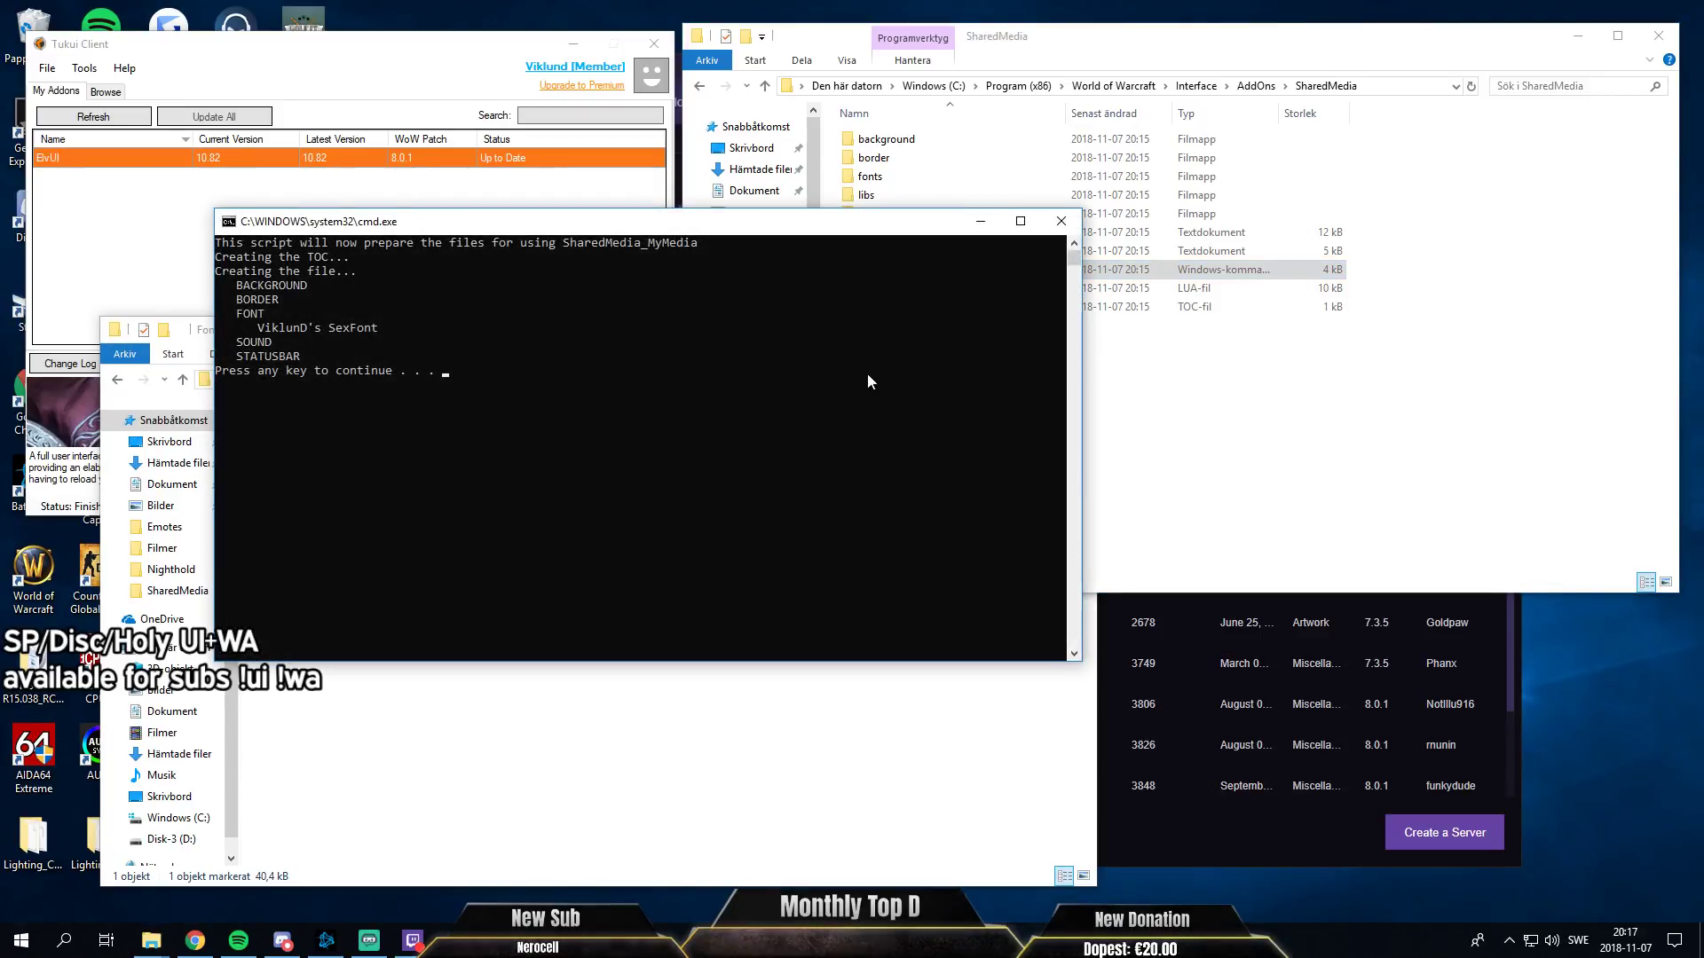
Dismiss the finished MyMedia script and close both the Font and SharedMedia folder windows.
{"action": "key", "text": "Return"}
{"action": "left_click", "coordinate": [596, 350]}
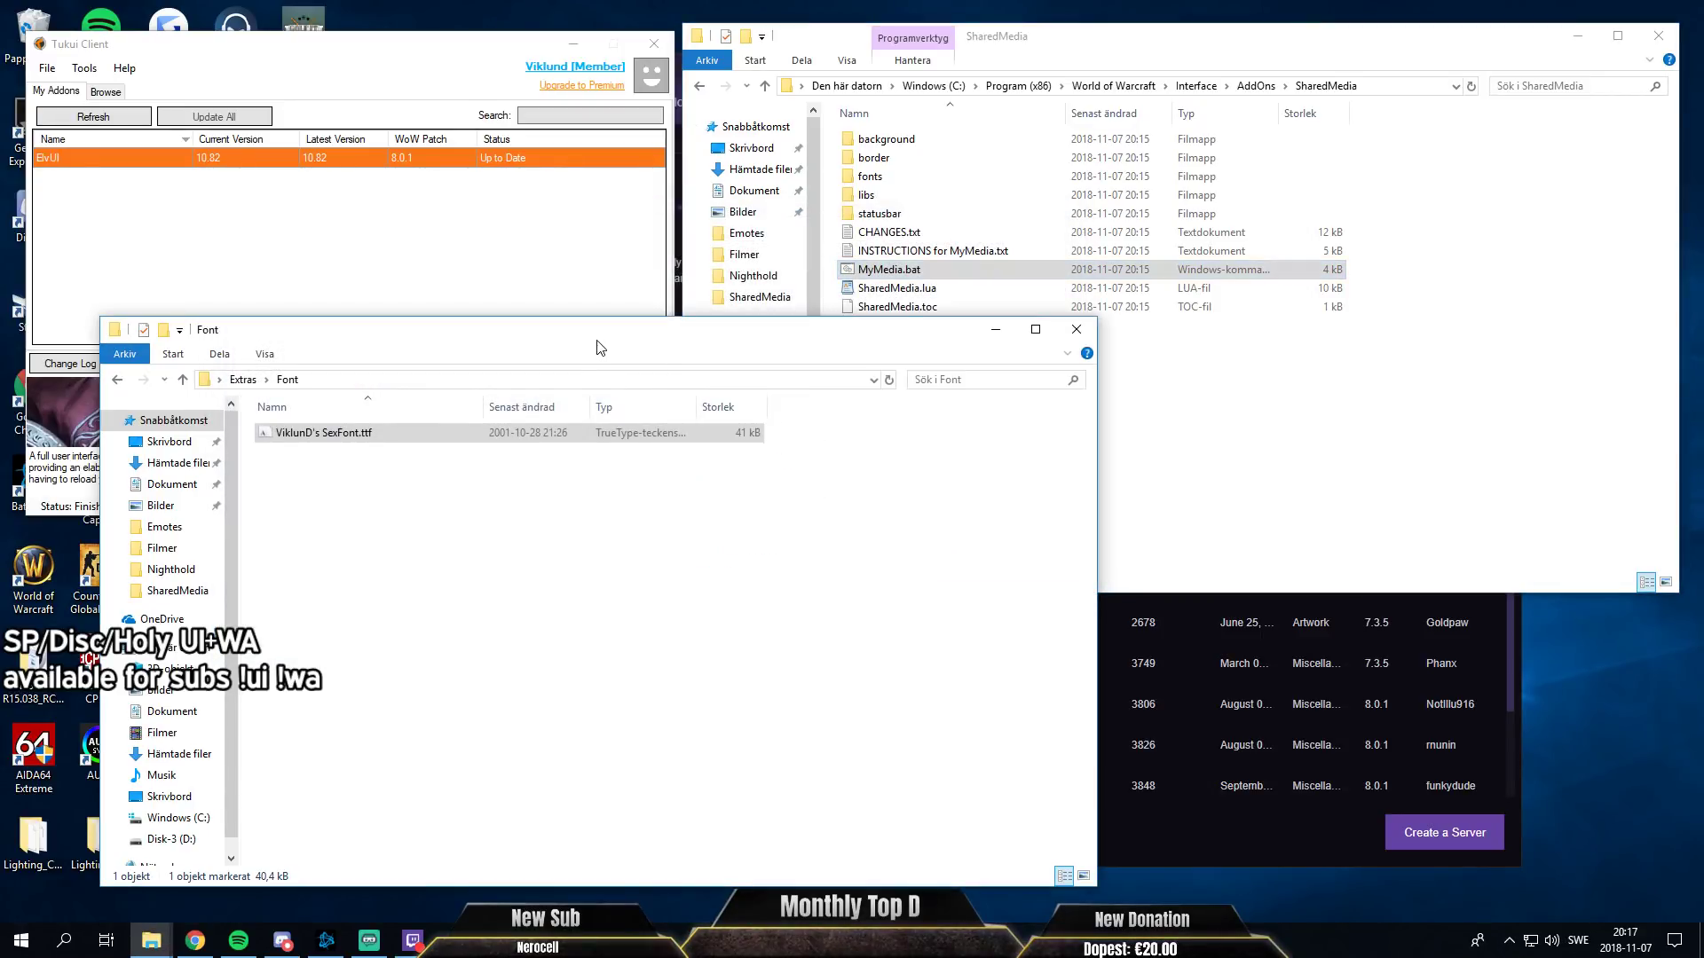
{"action": "left_click", "coordinate": [1068, 339]}
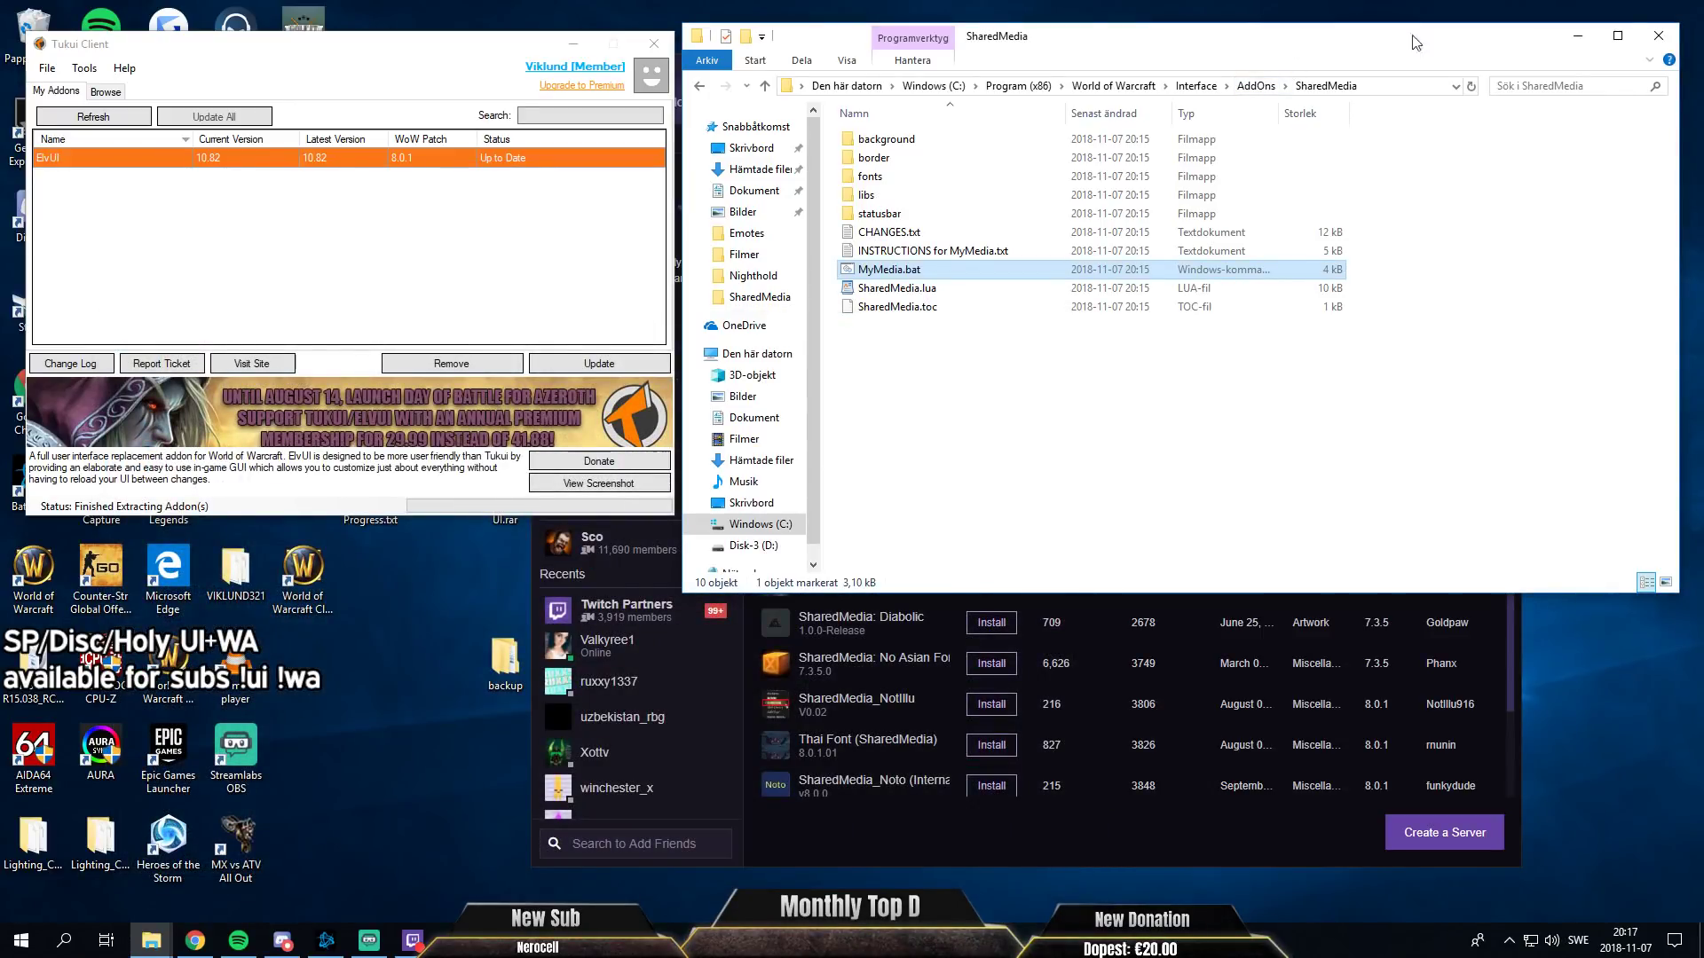
{"action": "left_click", "coordinate": [1670, 40]}
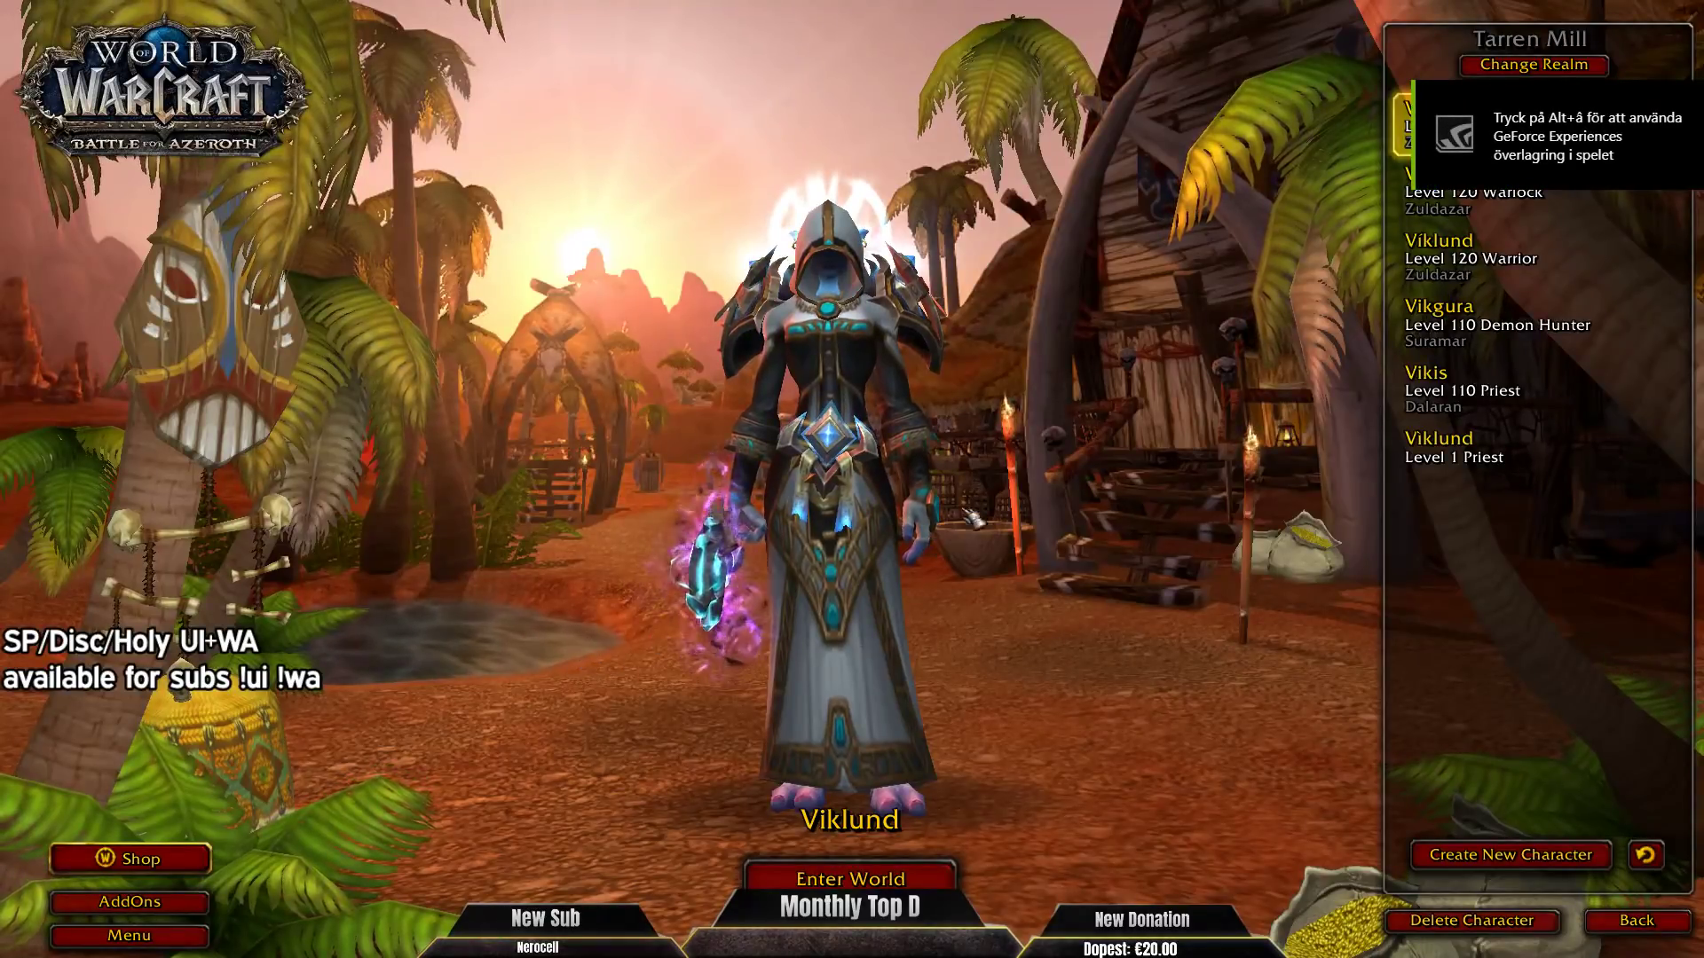
Enter the world in World of Warcraft with the selected priest, skip the ElvUI installation process and hide the ElvUI tips.
{"action": "key", "text": "Return"}
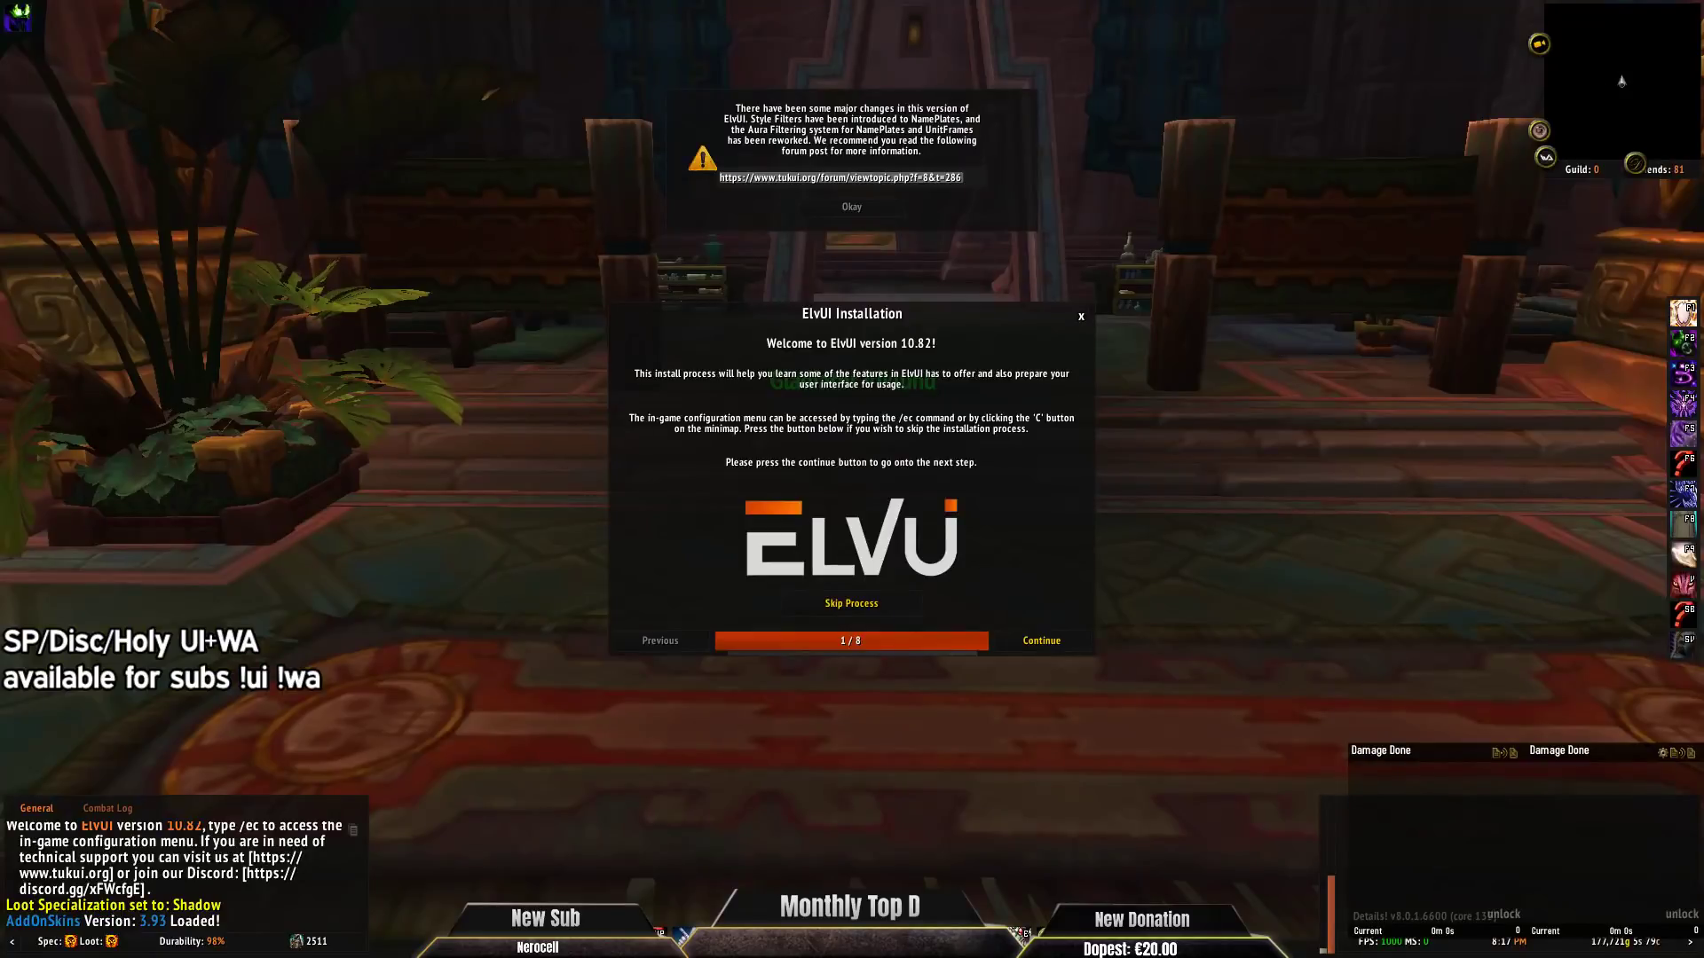
{"action": "left_click", "coordinate": [851, 608]}
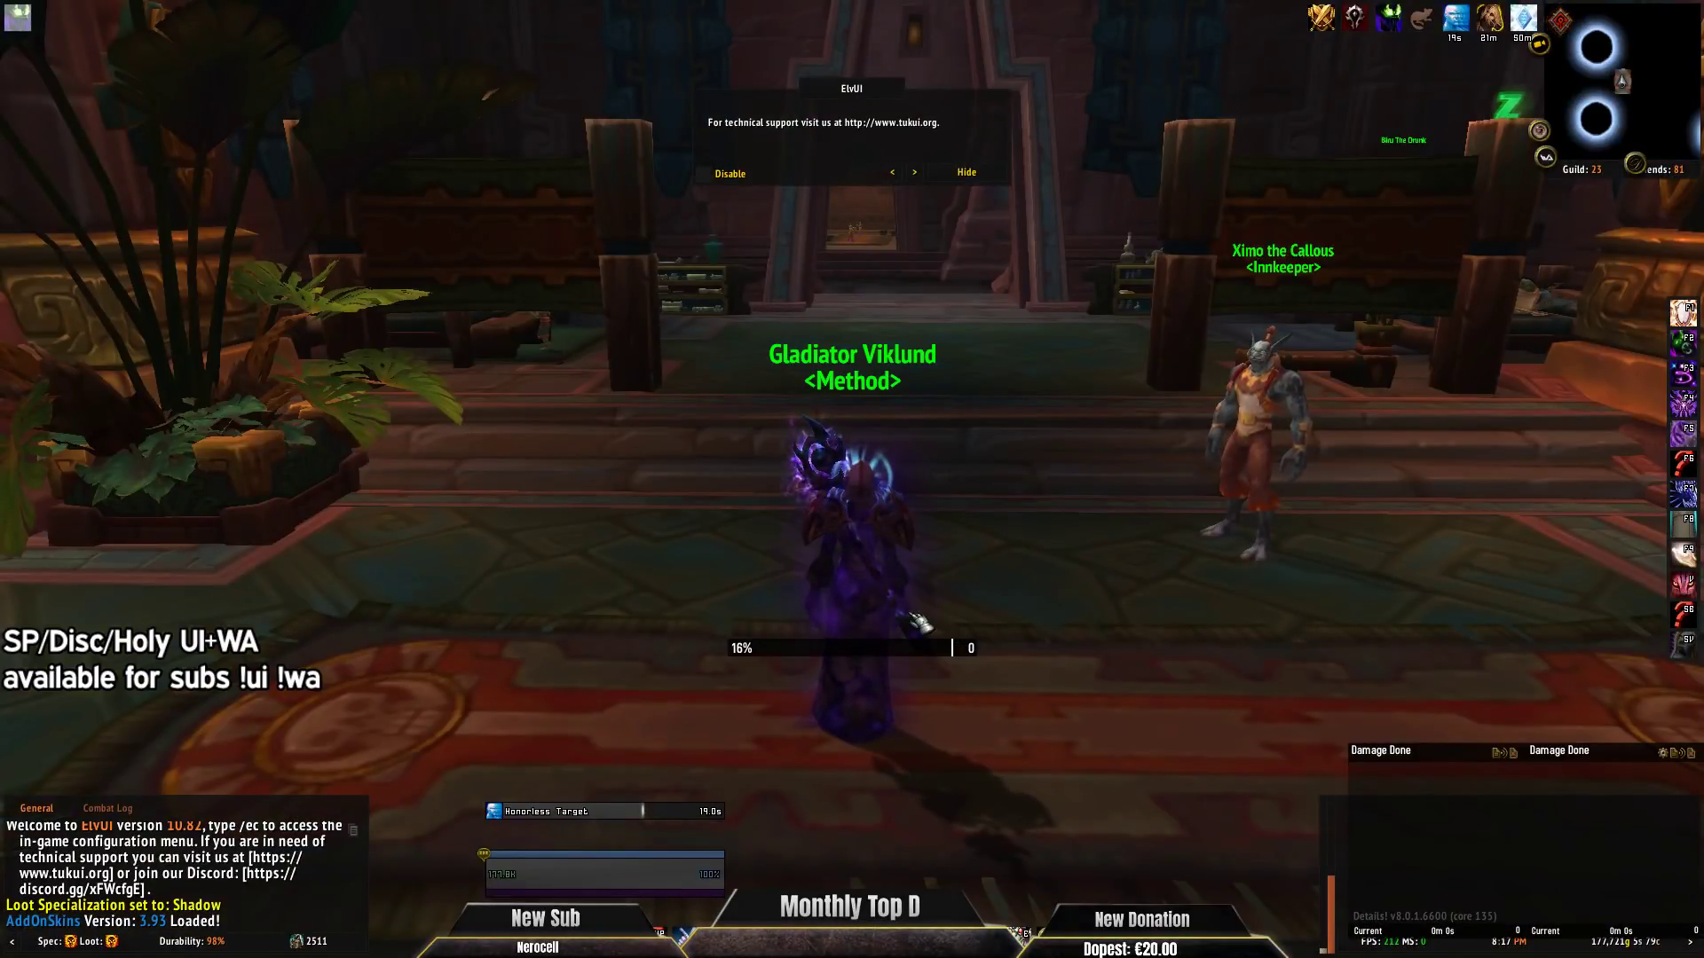
{"action": "left_click", "coordinate": [948, 176]}
Open the ElvUI configuration with /ec, import the copied profile string under Profiles and close the configuration.
{"action": "type", "text": "/ec"}
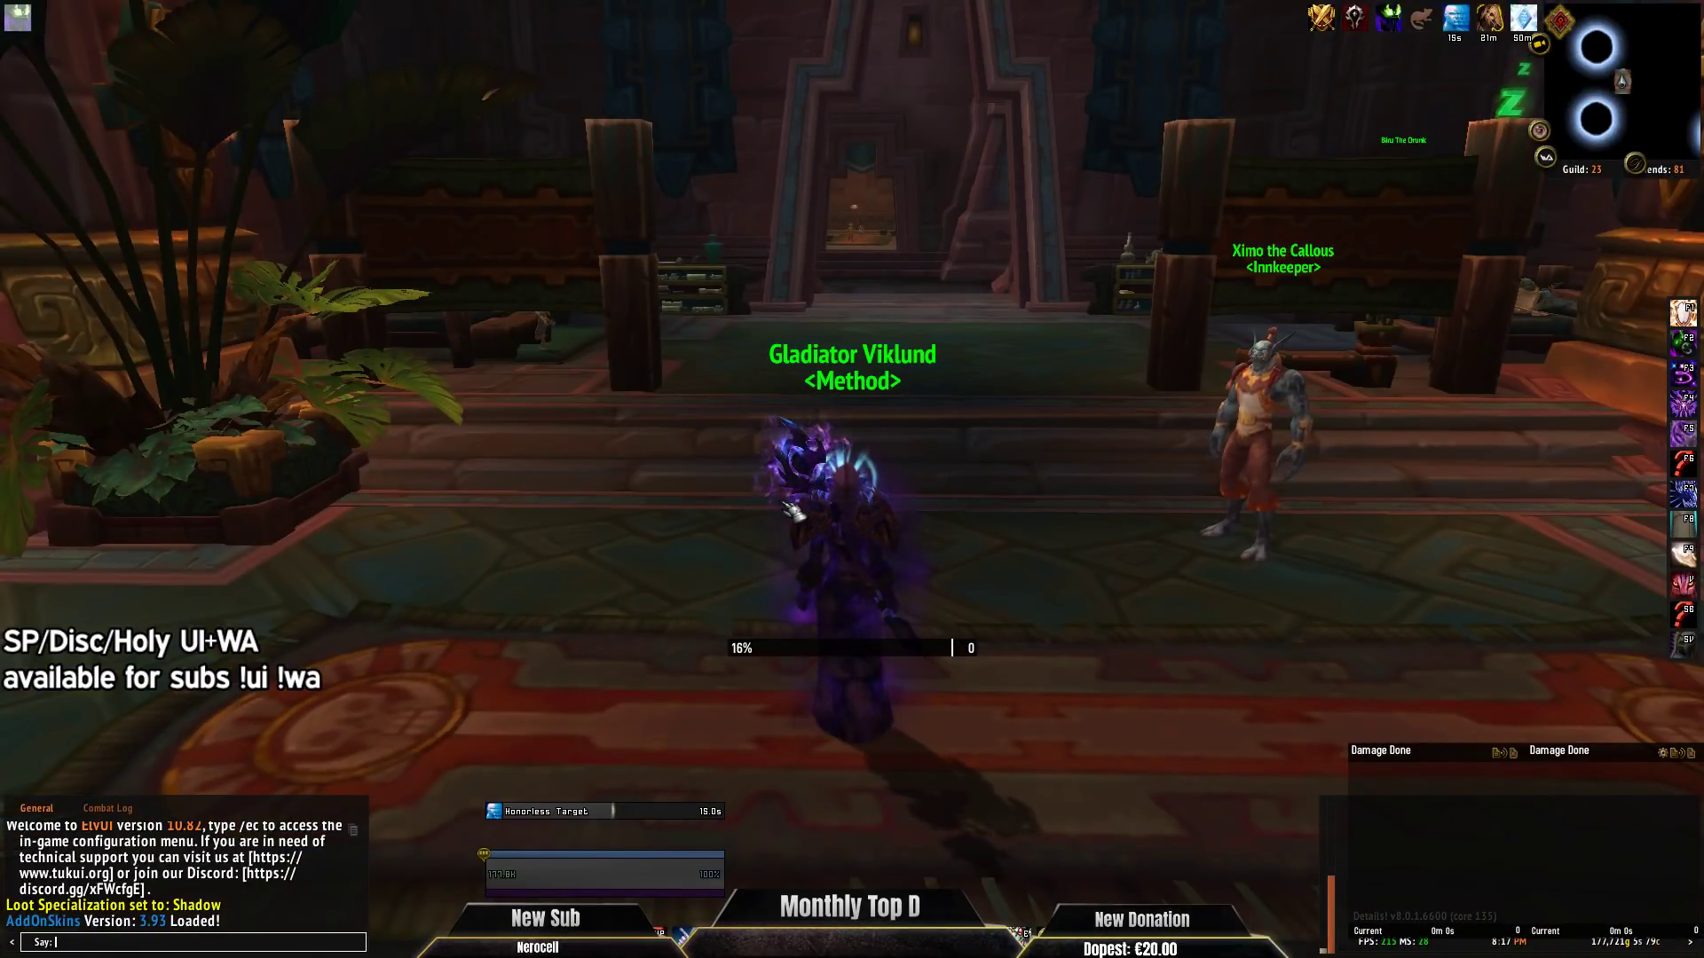
{"action": "key", "text": "Return"}
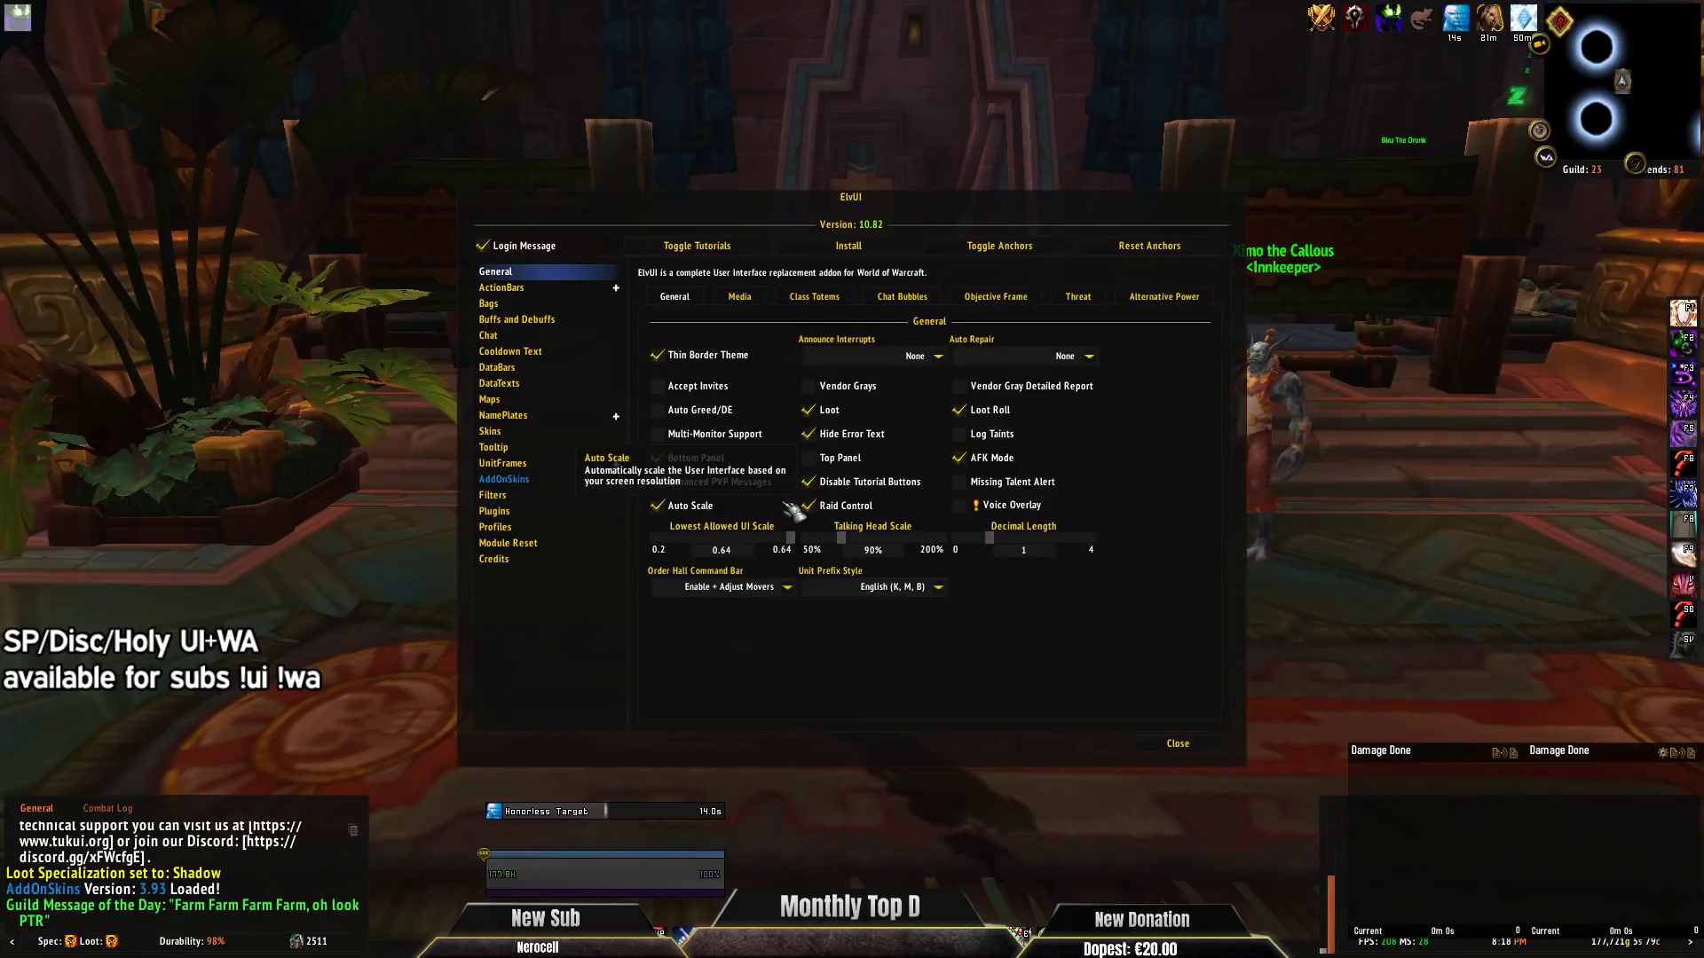
{"action": "left_click", "coordinate": [515, 527]}
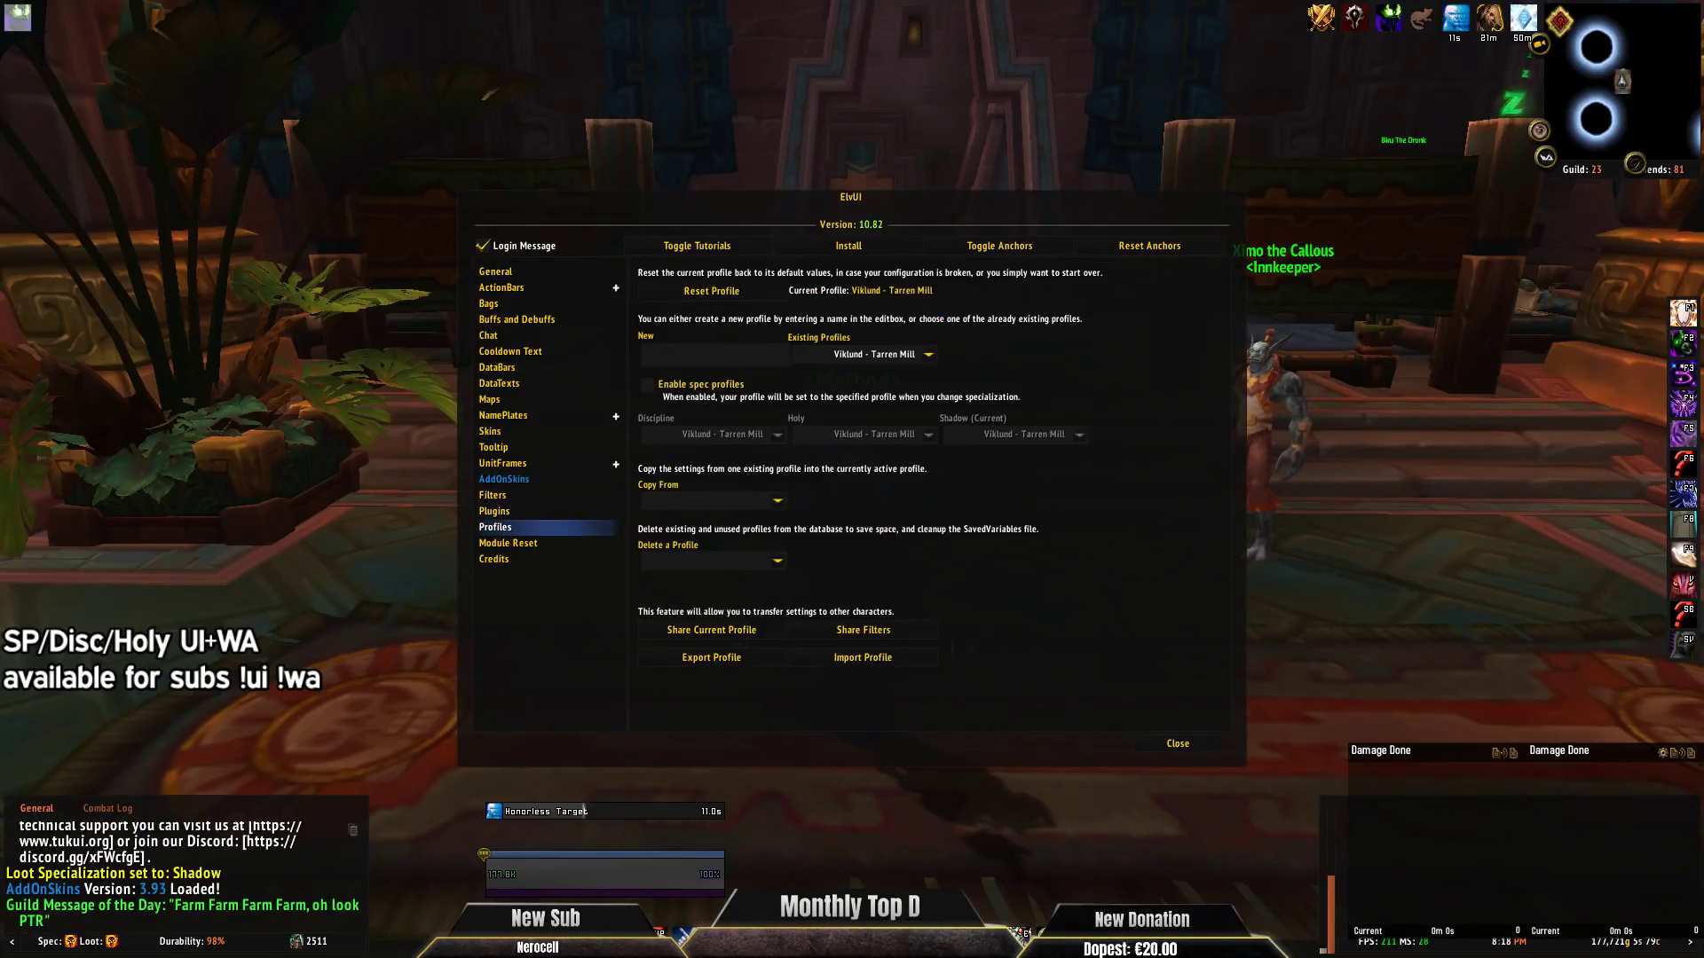
{"action": "left_click", "coordinate": [862, 658]}
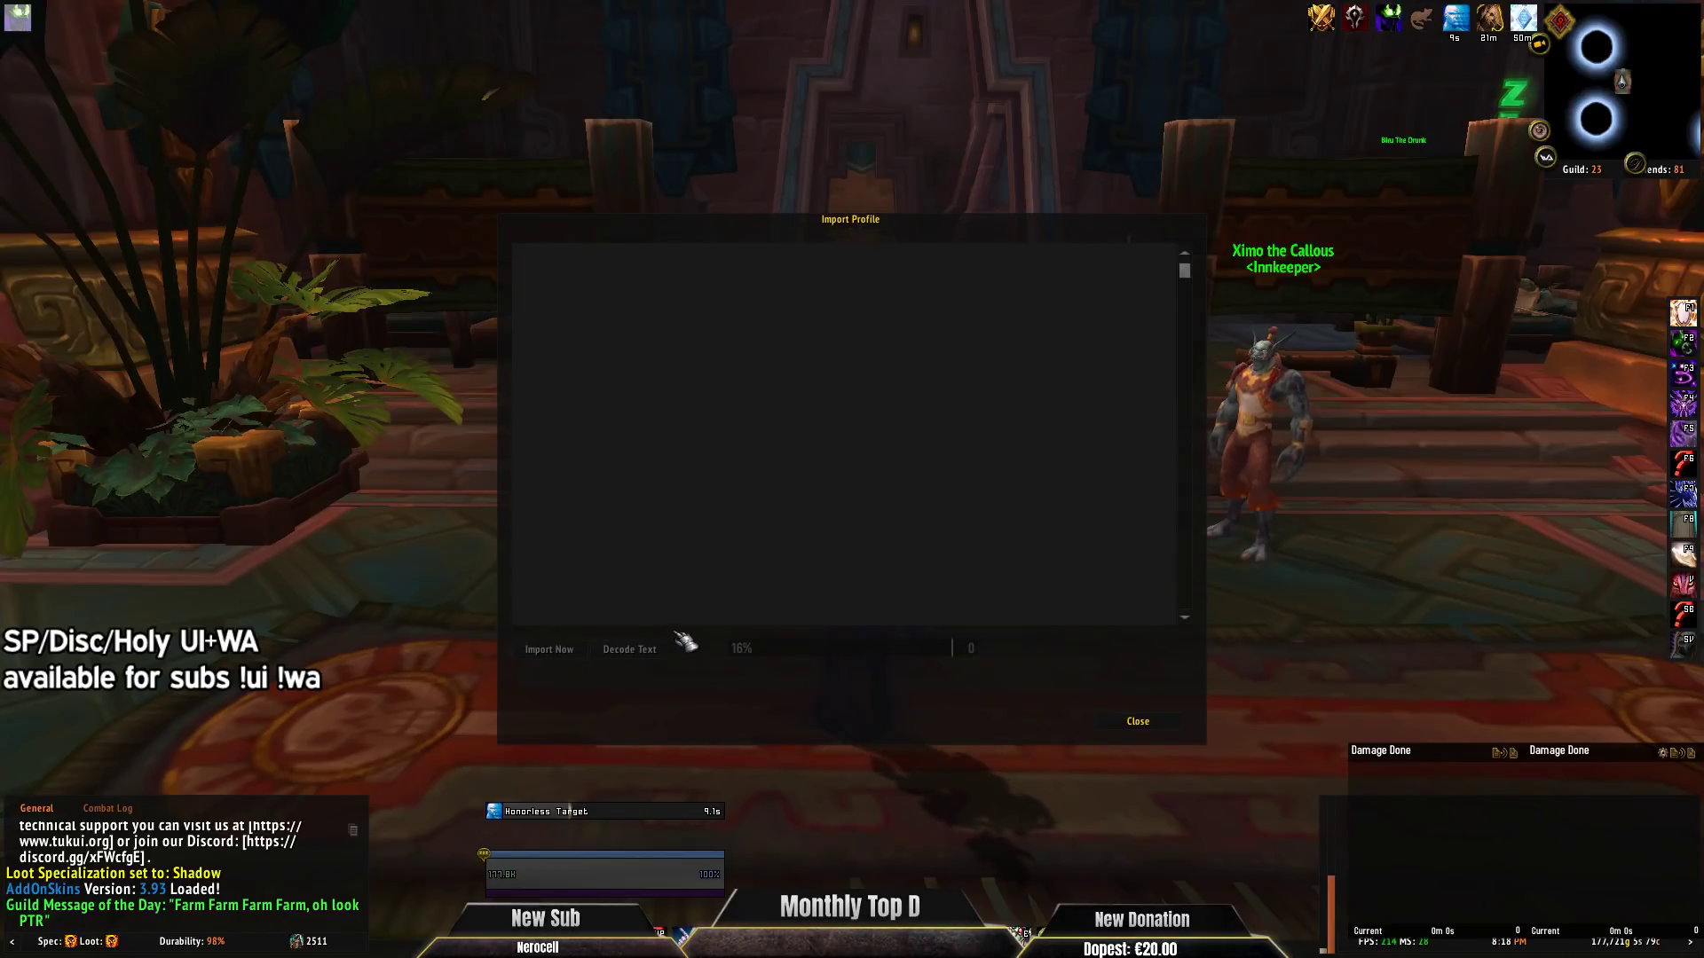
{"action": "key", "text": "ctrl+v"}
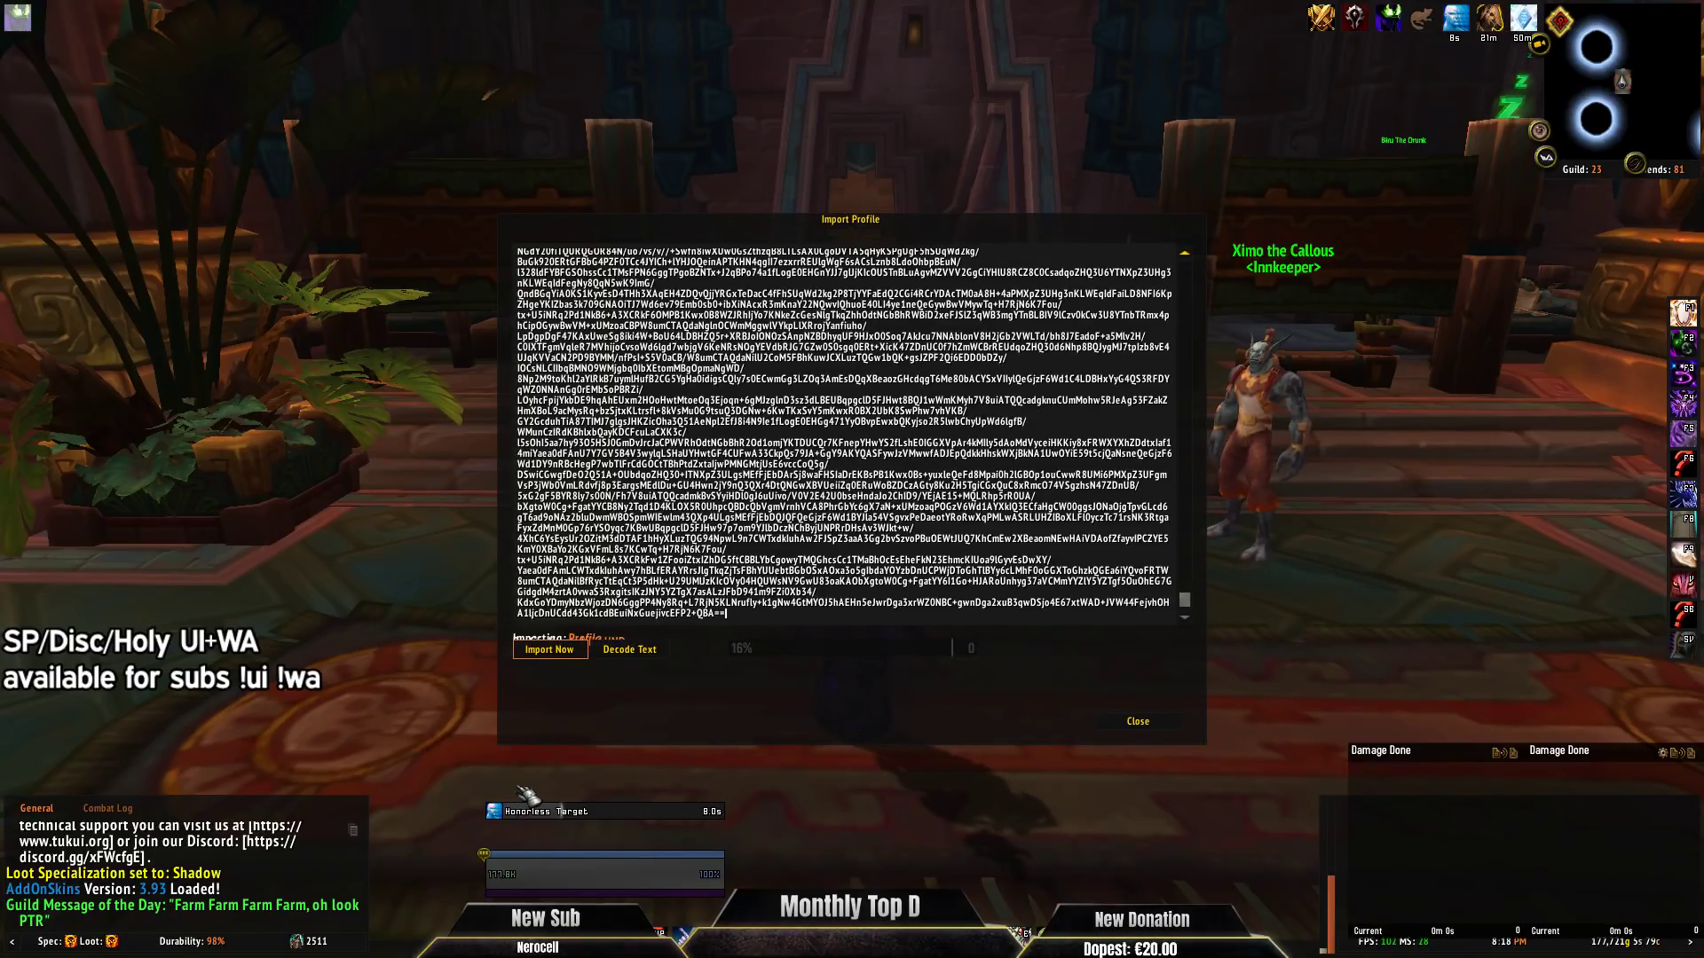
{"action": "left_click", "coordinate": [549, 649]}
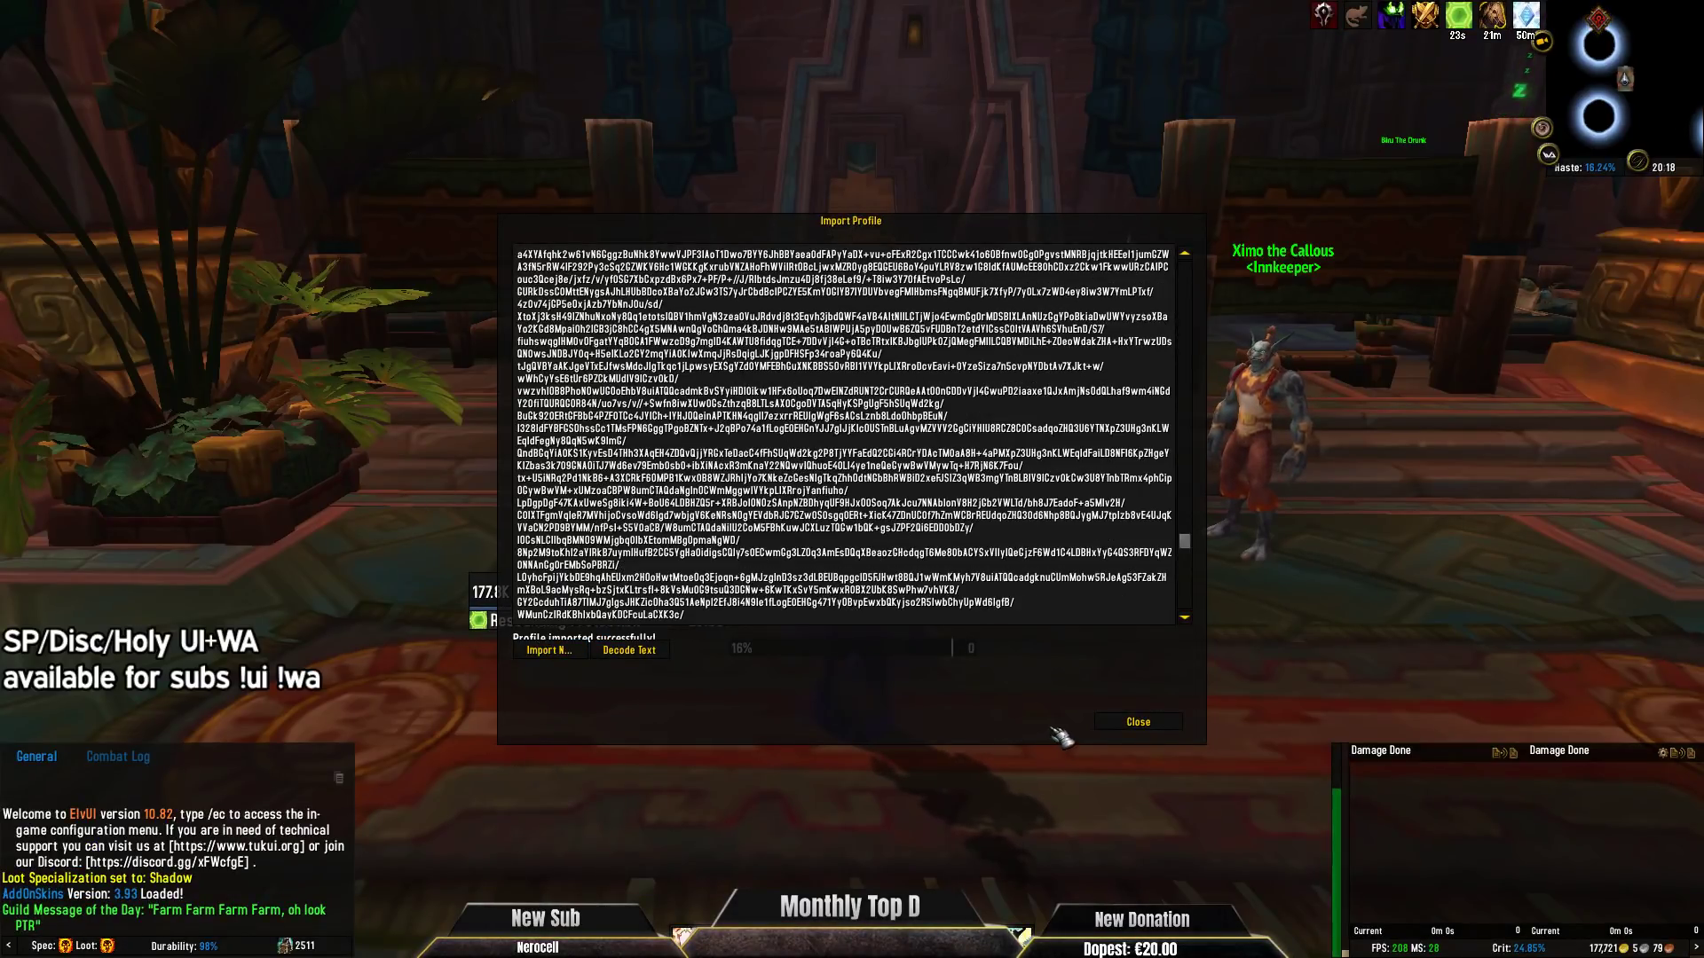
{"action": "left_click", "coordinate": [1128, 722]}
{"action": "left_click", "coordinate": [1172, 744]}
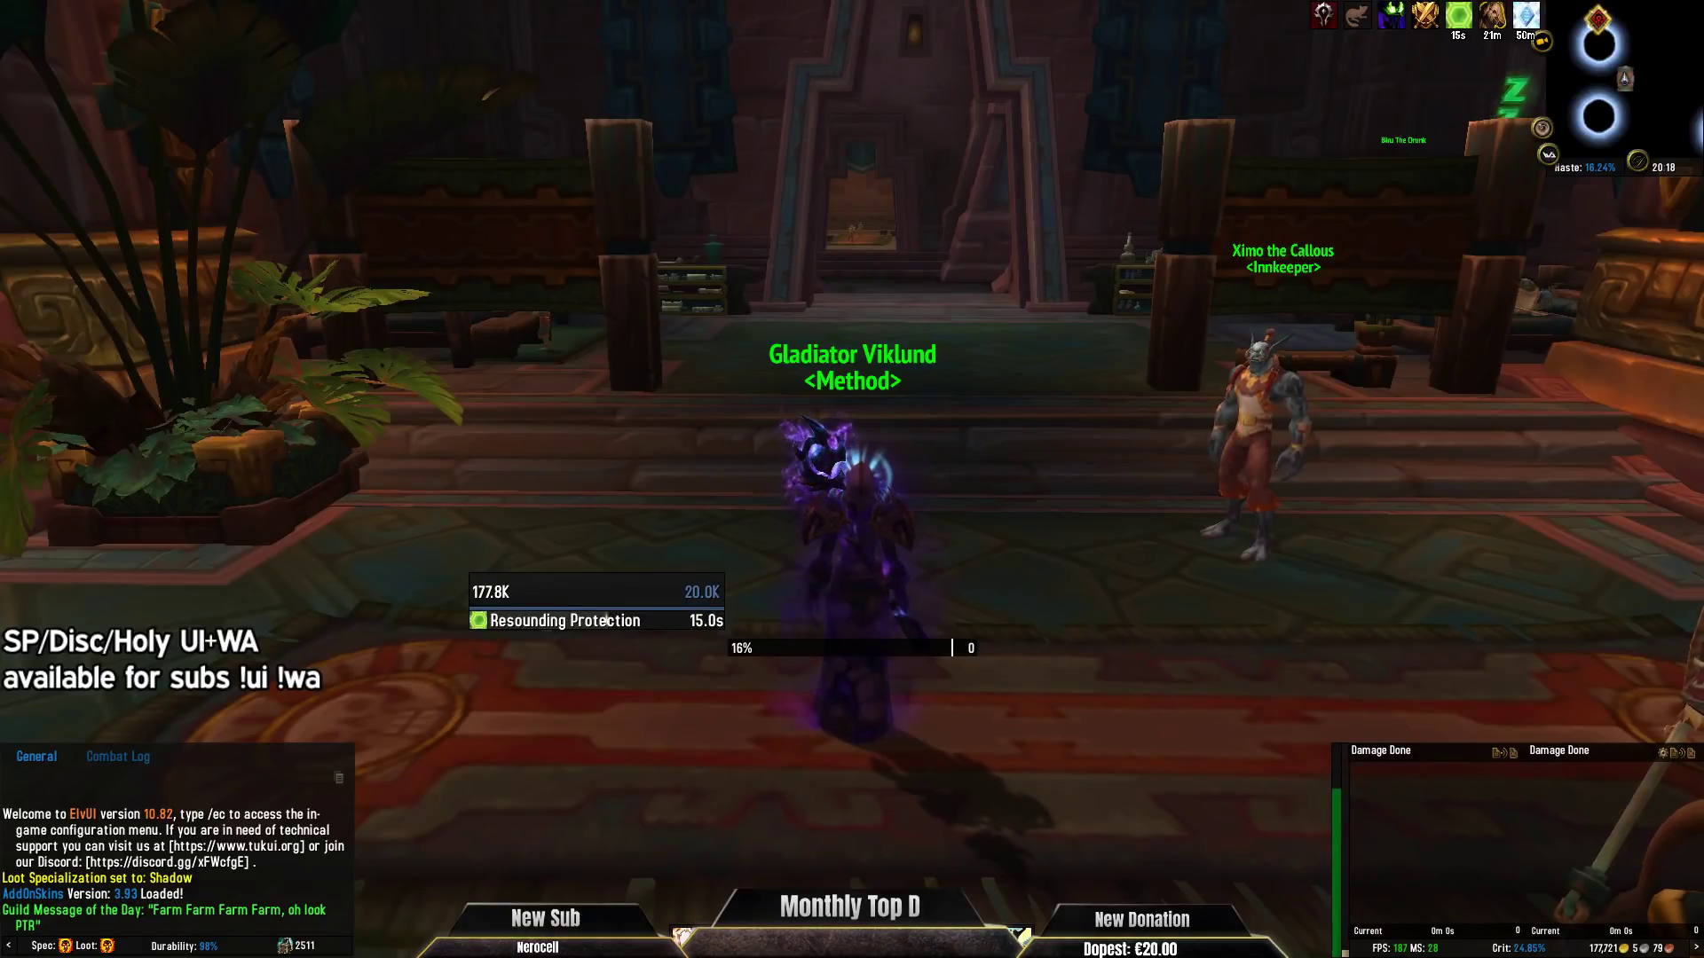
Open WeakAuras with /wa and import the Spriest WA group from its copied string.
{"action": "type", "text": "/wa"}
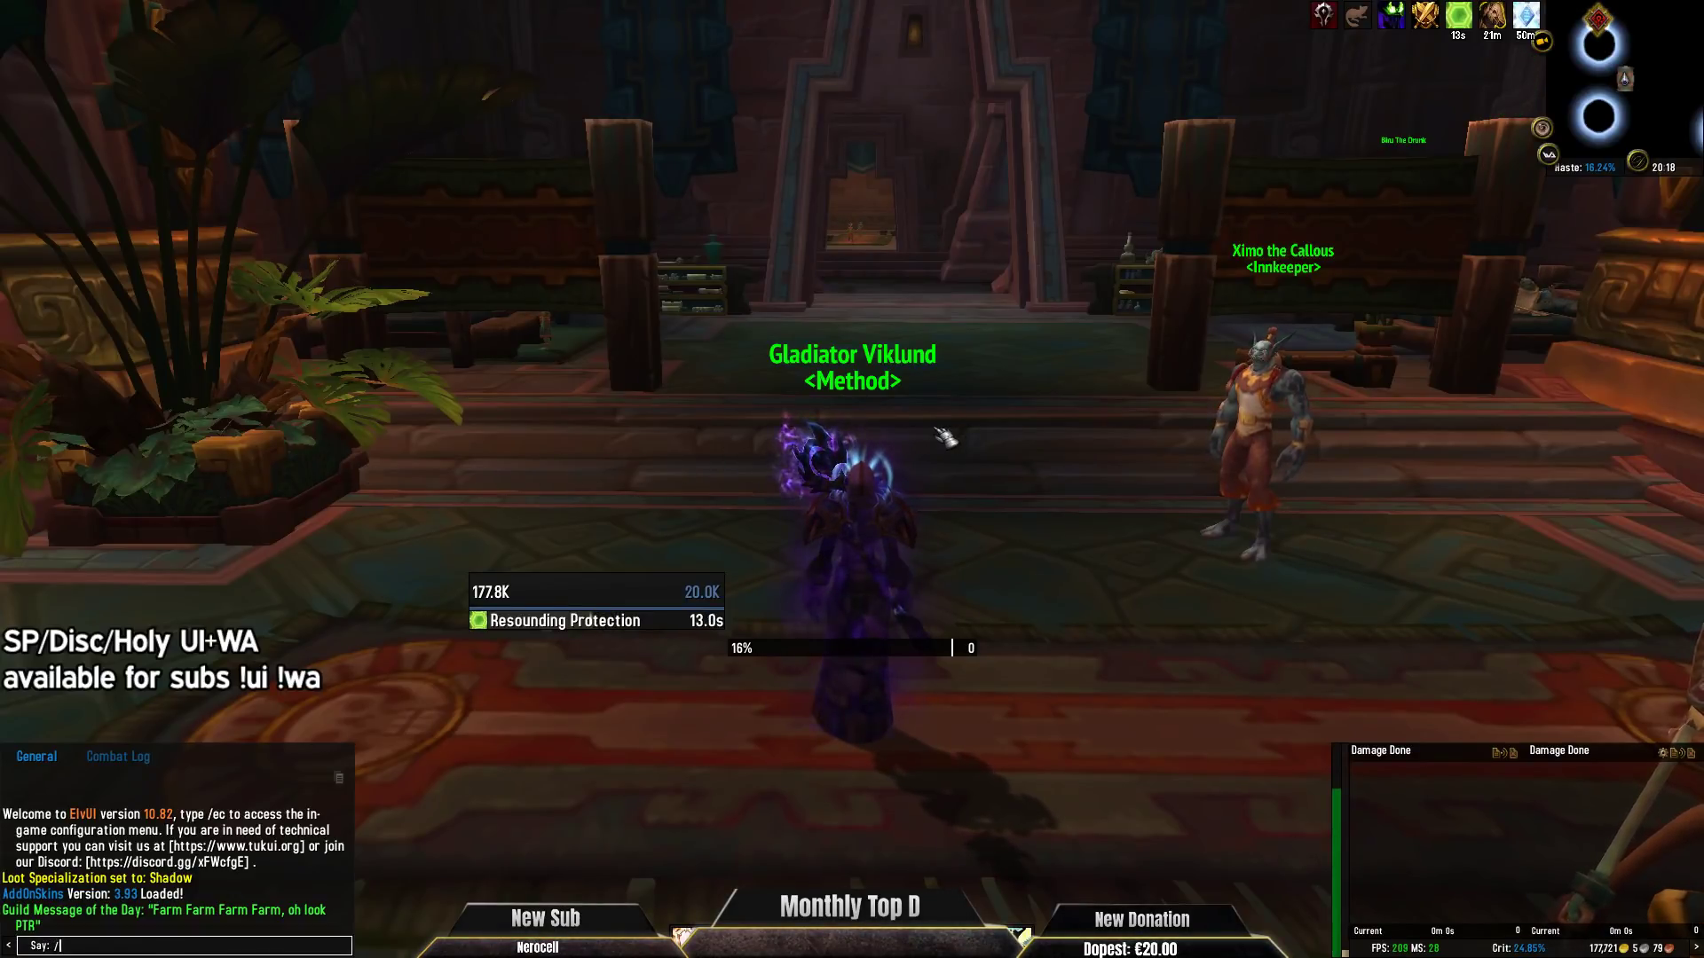
{"action": "key", "text": "Return"}
{"action": "left_click", "coordinate": [906, 670]}
{"action": "key", "text": "ctrl+v"}
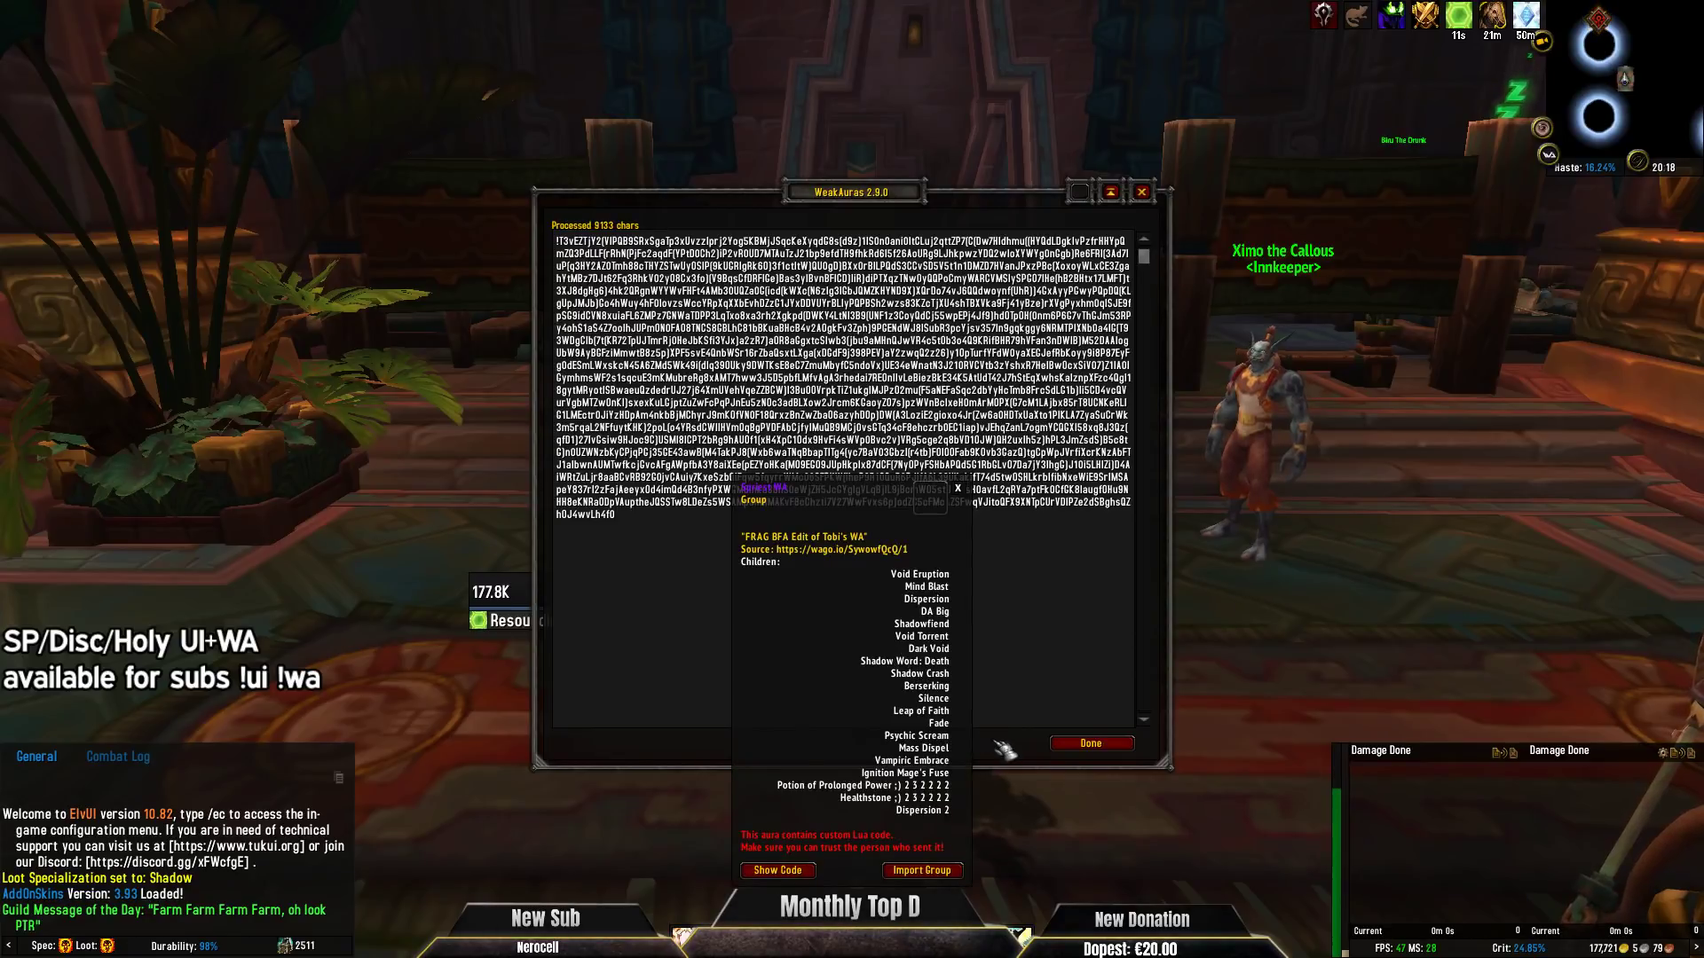
{"action": "left_click", "coordinate": [923, 872]}
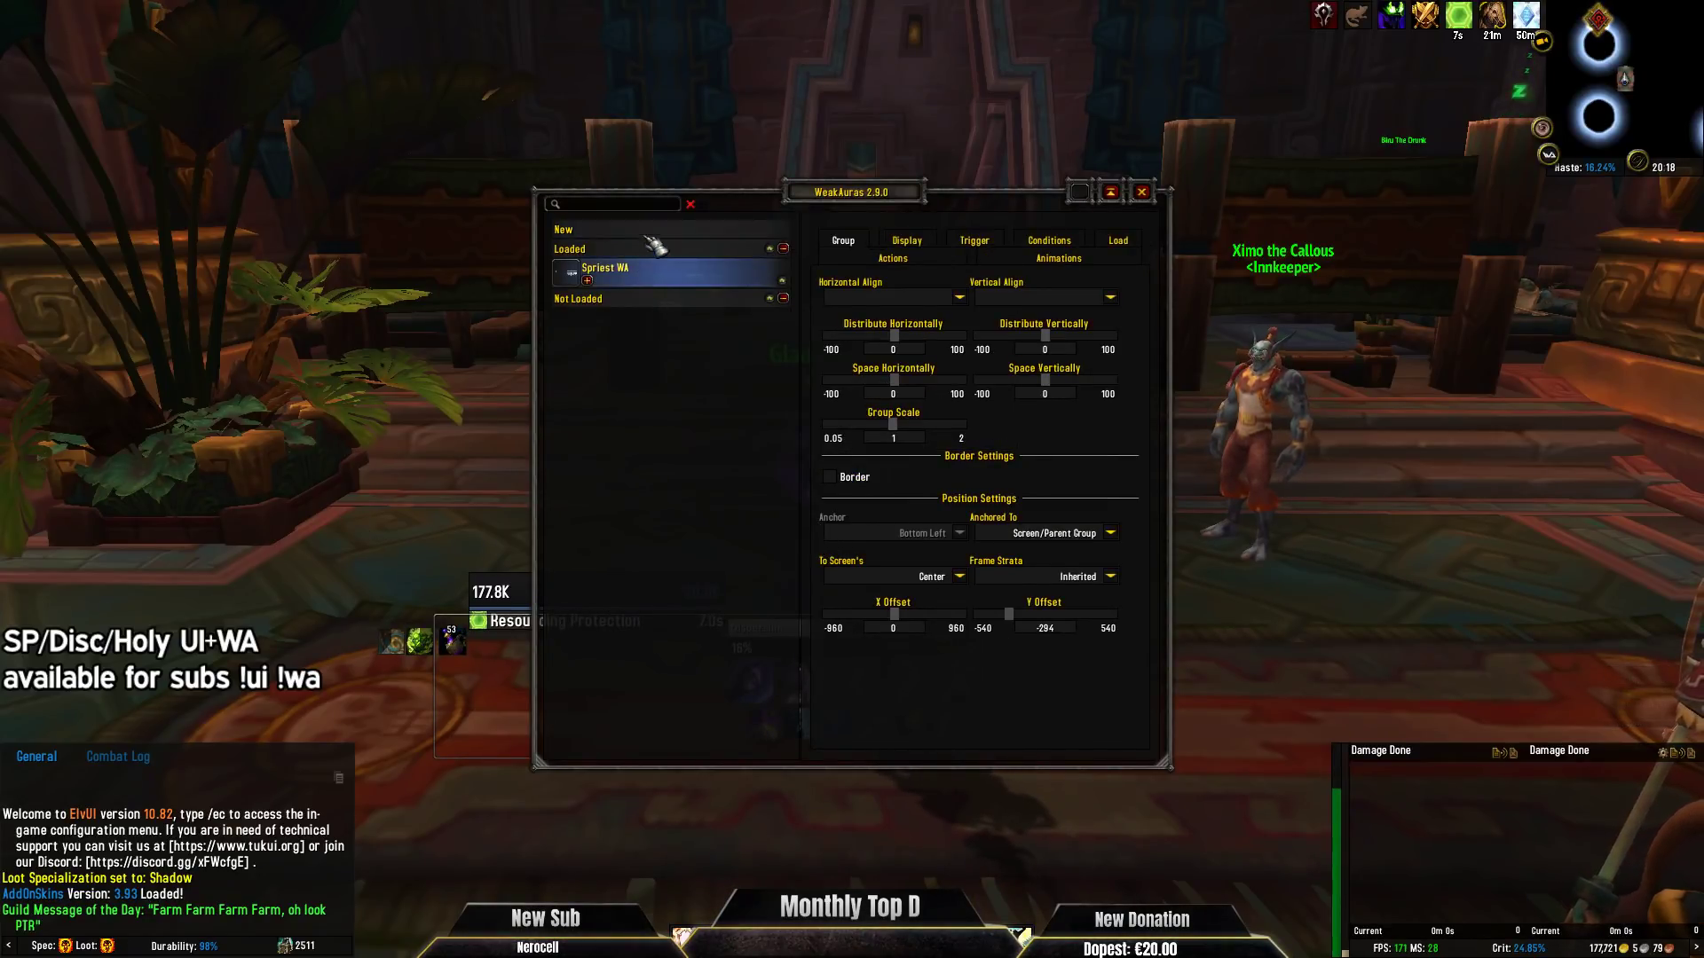
Import the DOTS group into WeakAuras from its copied string and close WeakAuras.
{"action": "left_click", "coordinate": [564, 229]}
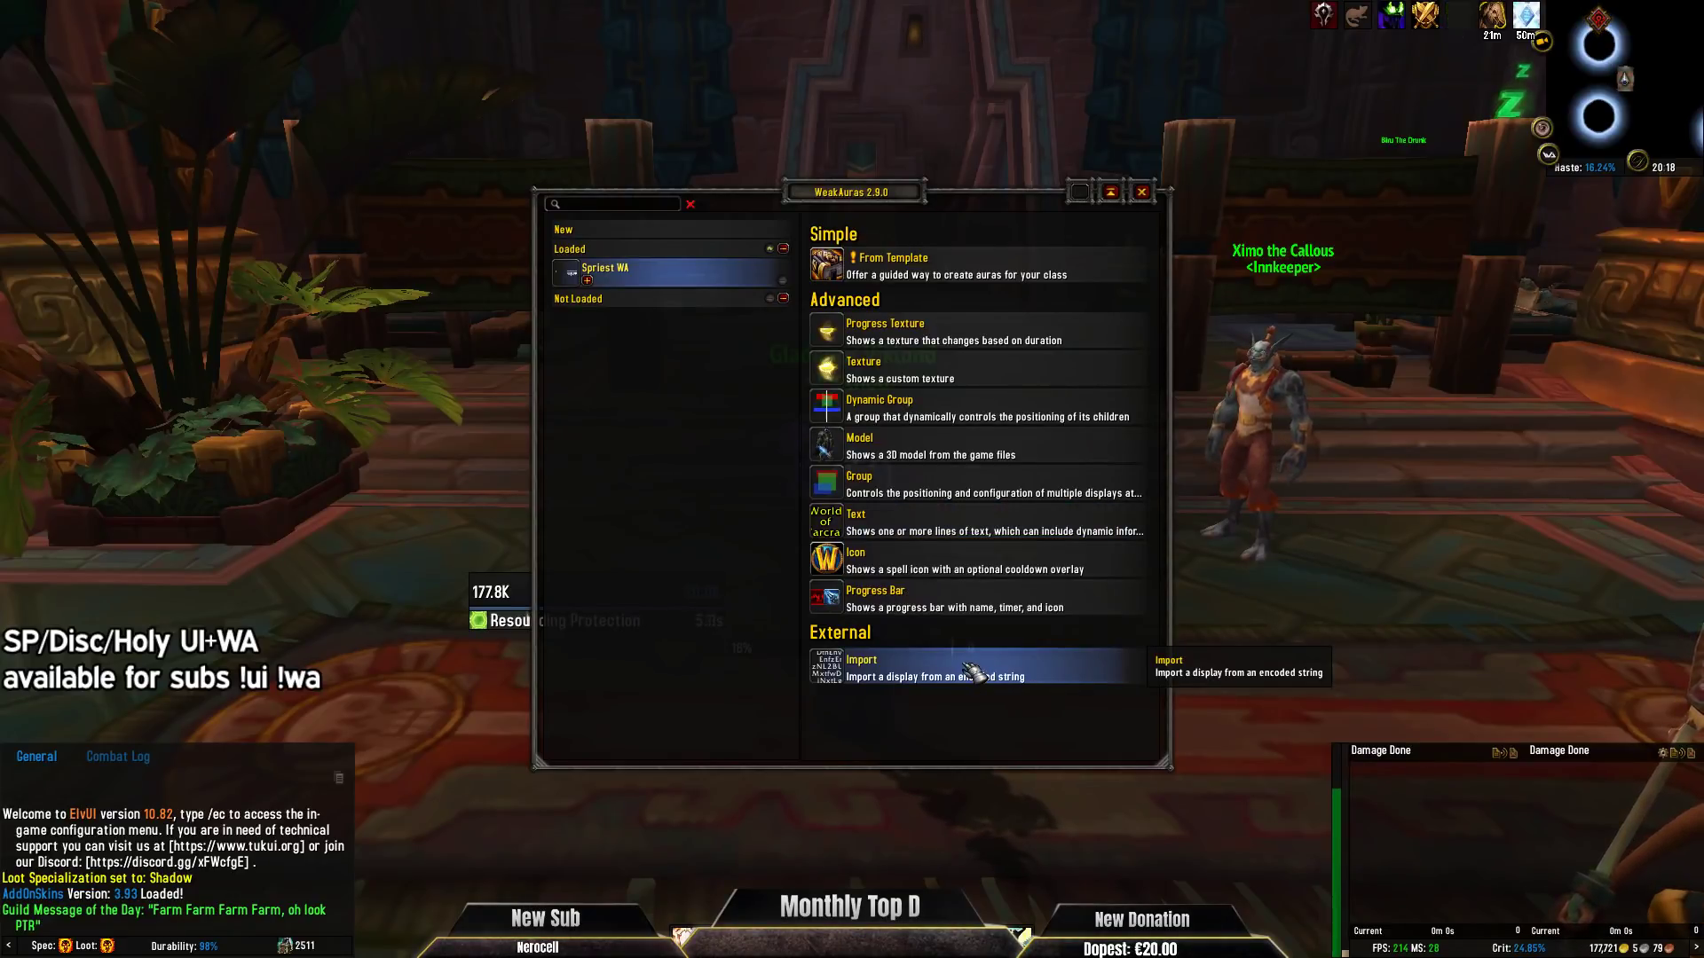
{"action": "left_click", "coordinate": [969, 668]}
{"action": "key", "text": "ctrl+v"}
{"action": "left_click", "coordinate": [903, 868]}
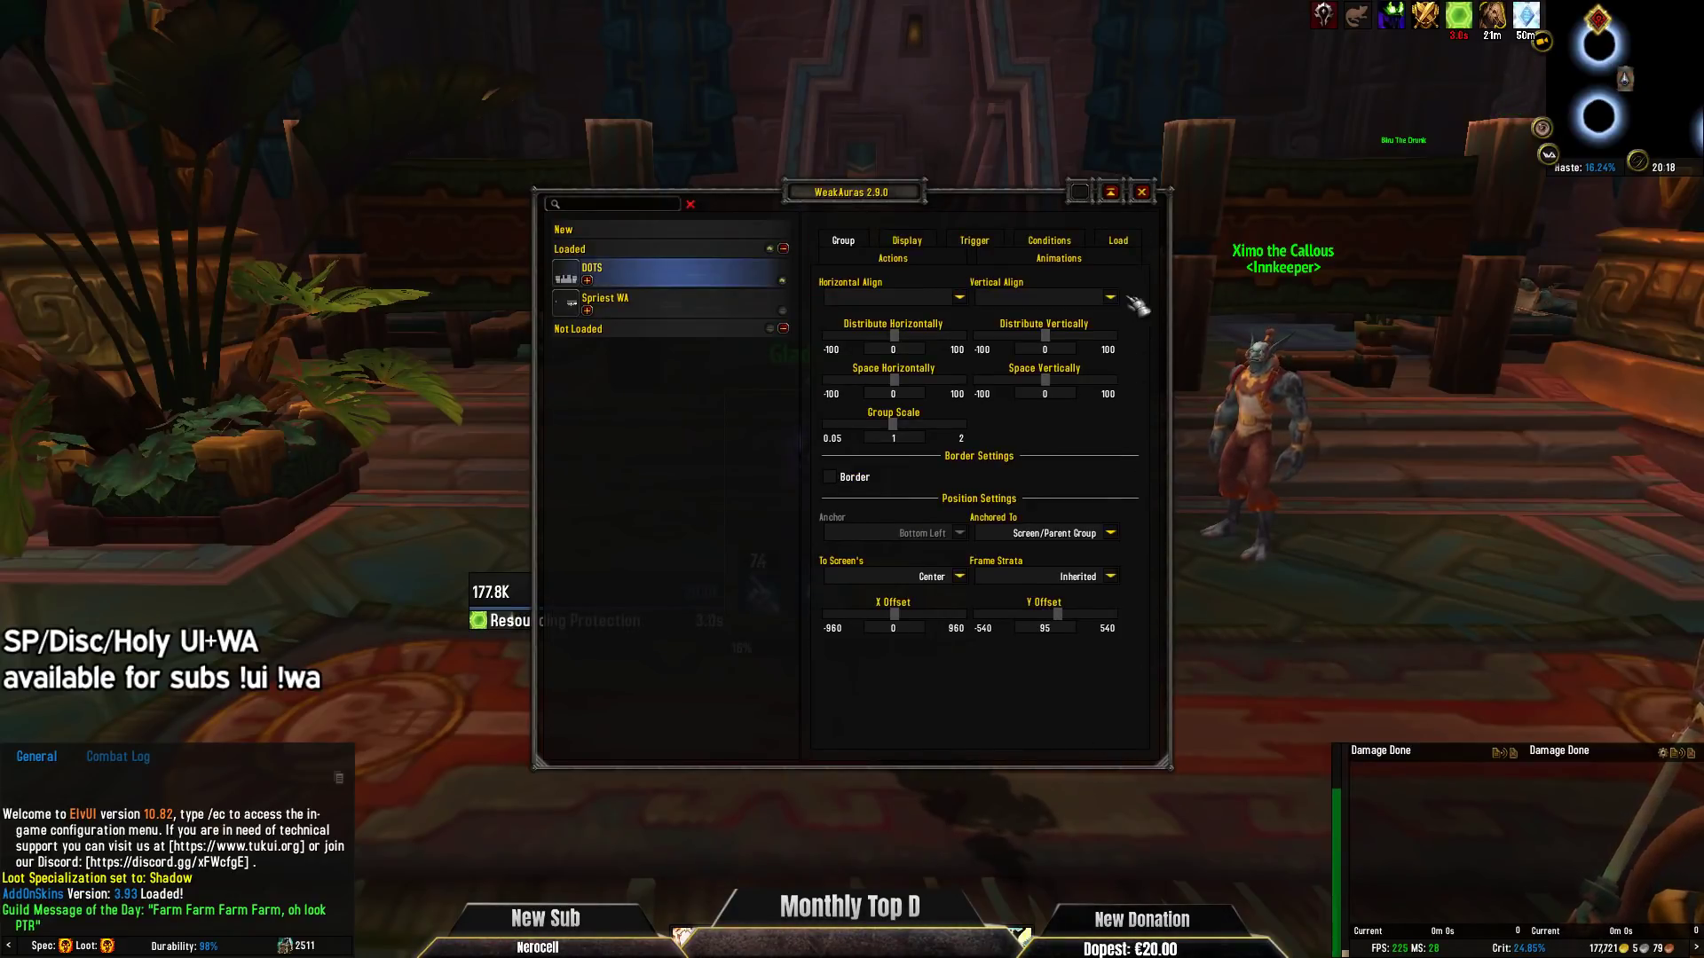
{"action": "left_click", "coordinate": [1141, 191]}
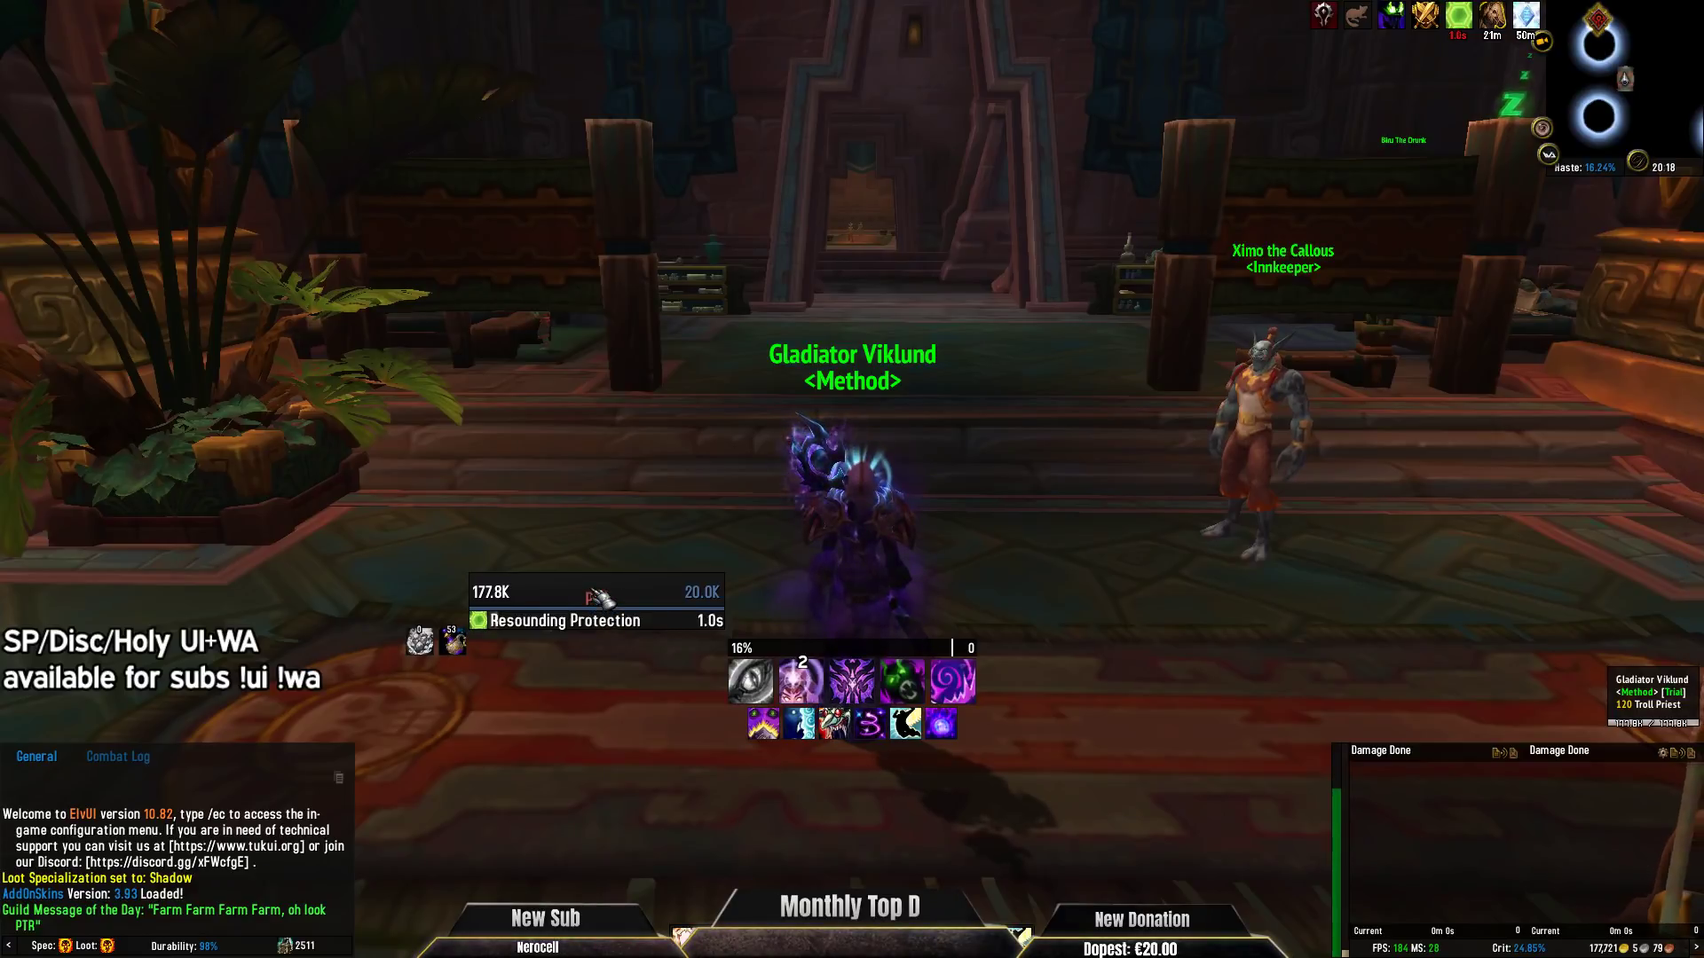
{"action": "key", "text": "Escape"}
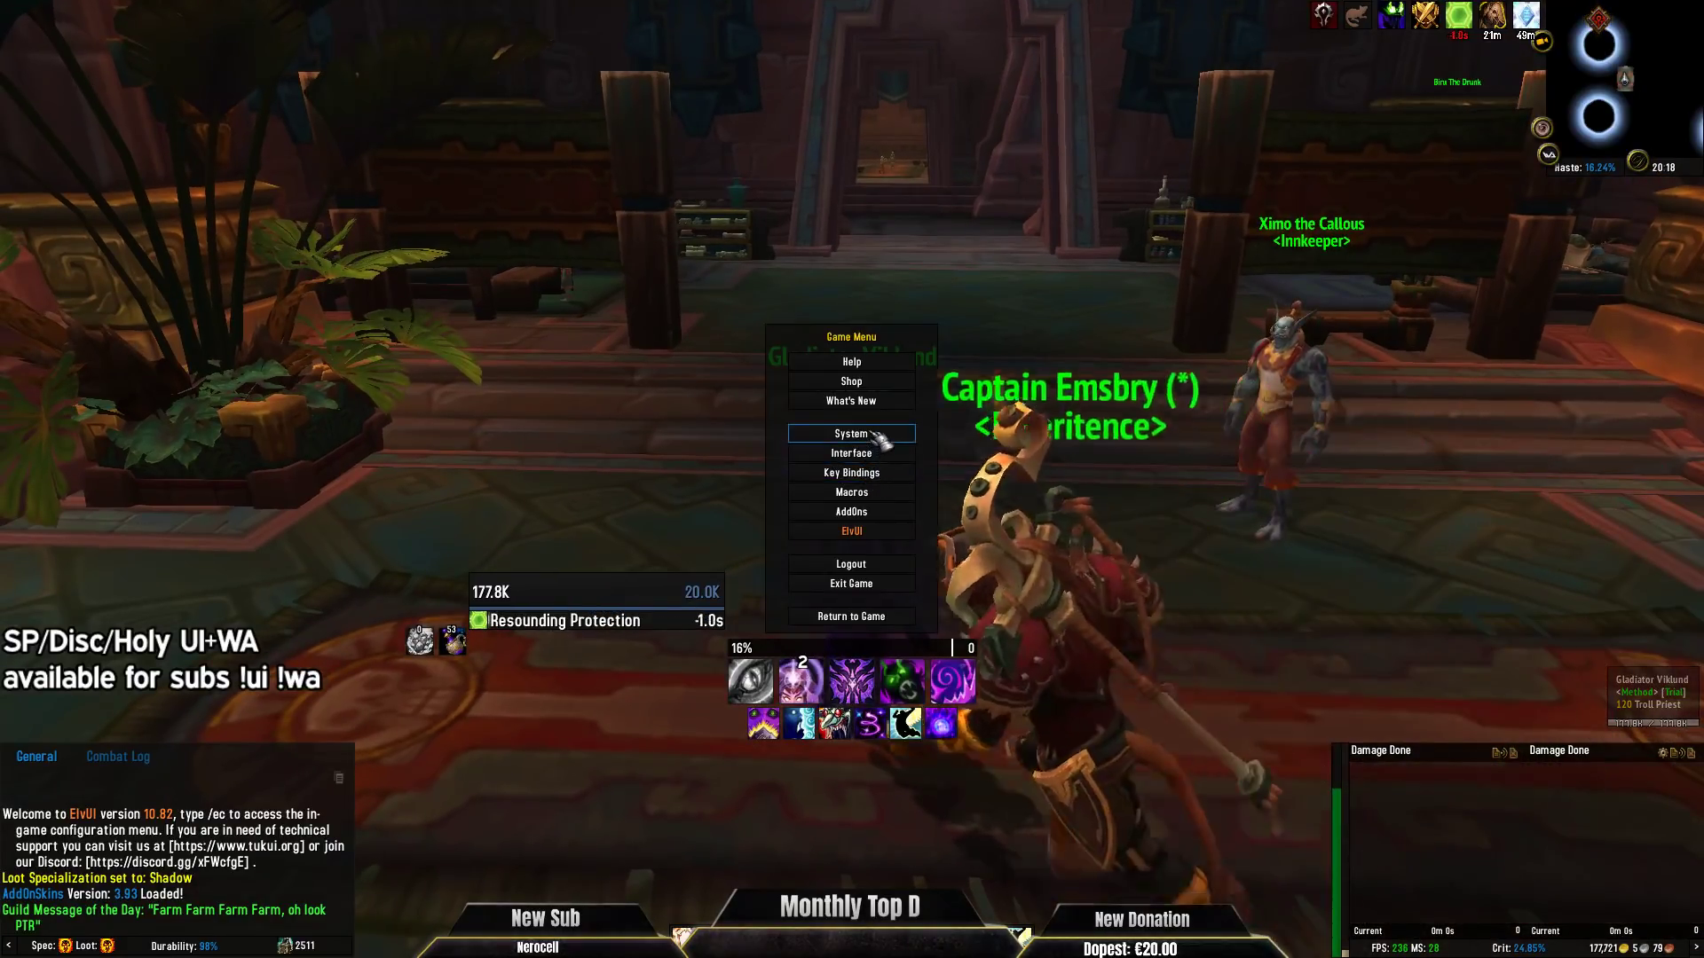
{"action": "left_click", "coordinate": [875, 453]}
{"action": "key", "text": "Escape"}
{"action": "key", "text": "Escape"}
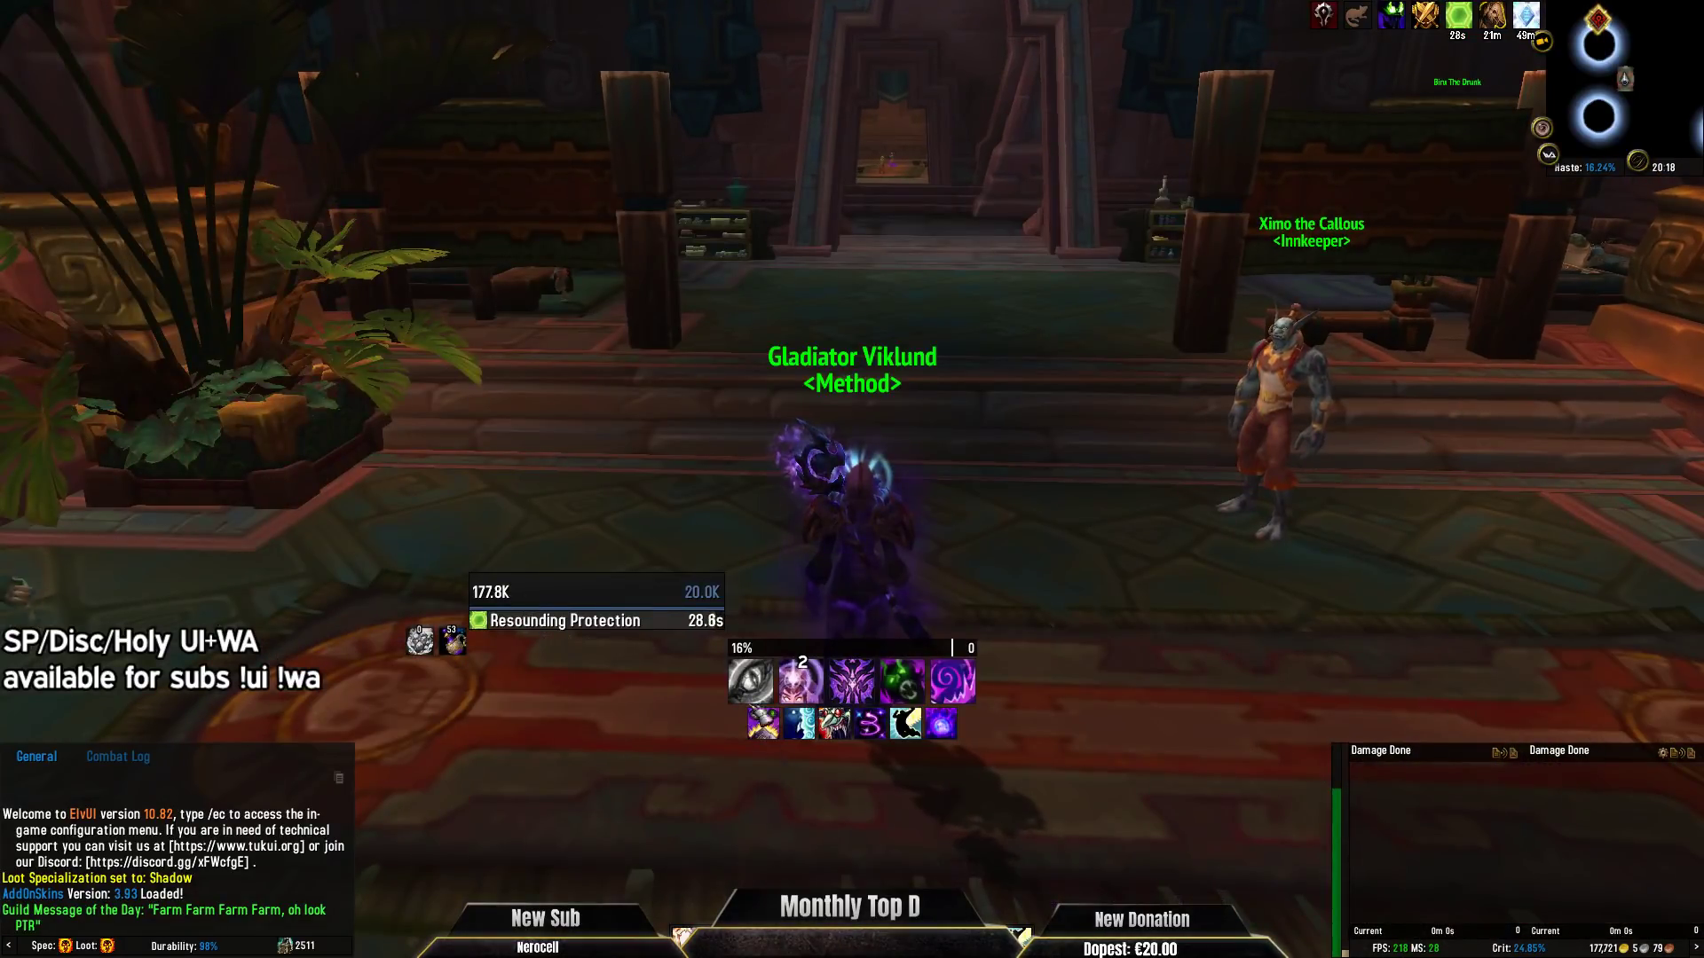
Apply UI Scale at its lowest setting in the advanced system options and accept disabling ElvUI's Auto Scale option.
{"action": "key", "text": "Escape"}
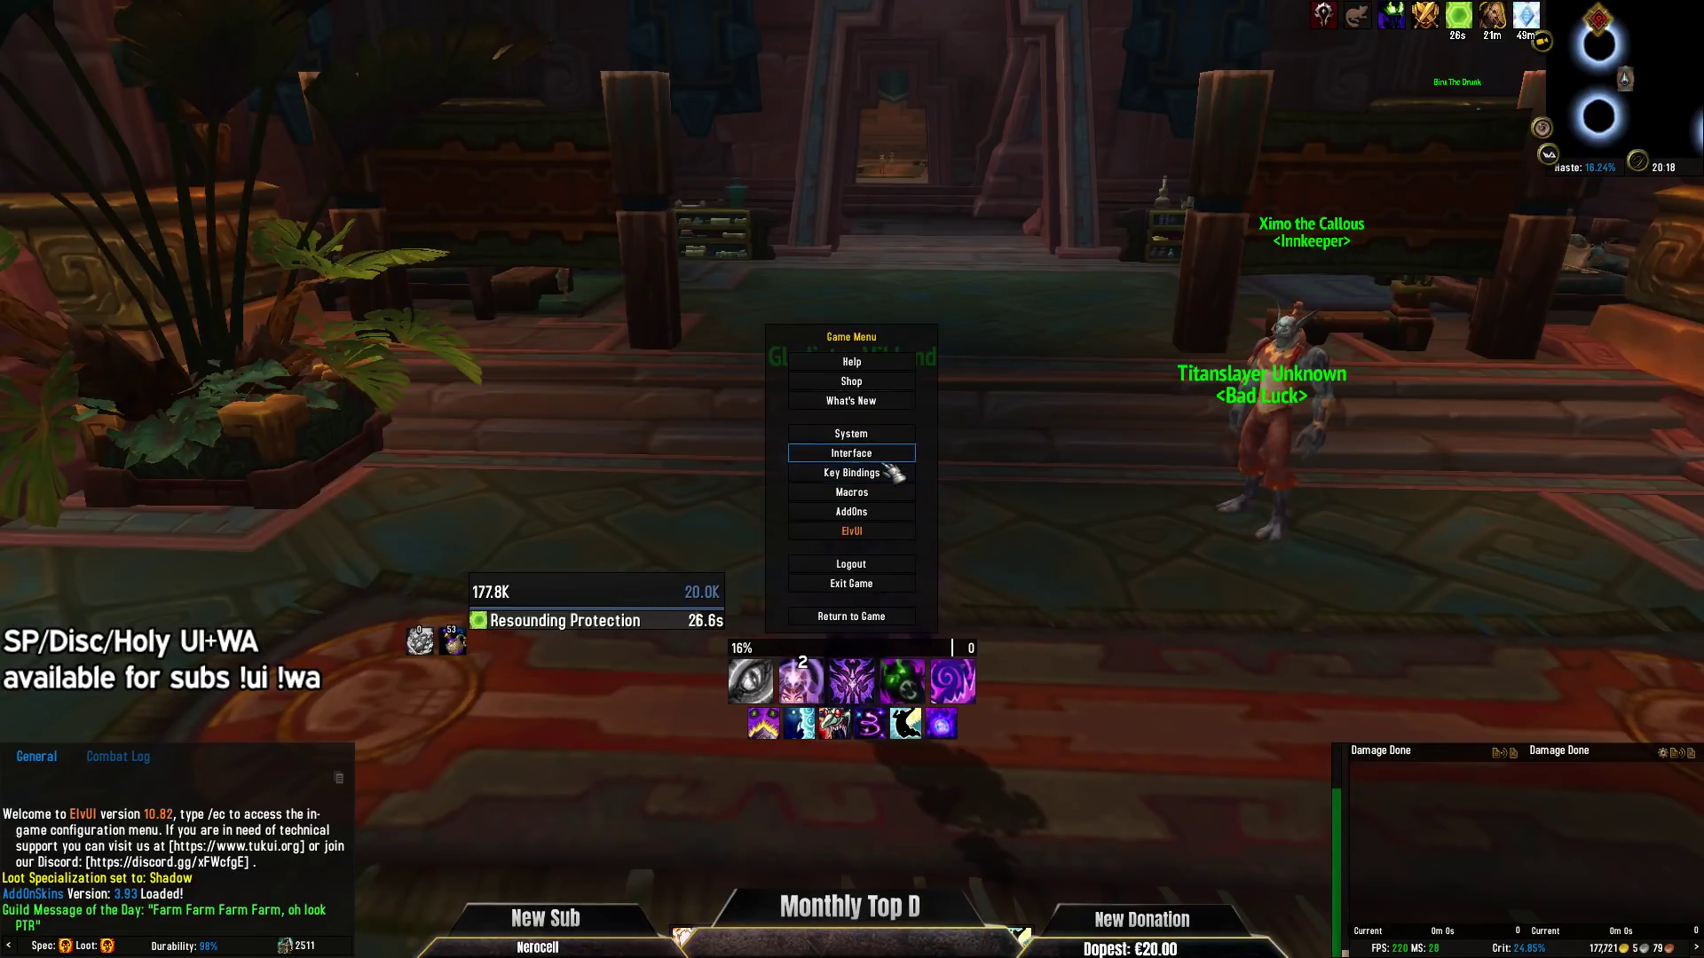
{"action": "left_click", "coordinate": [890, 441]}
{"action": "left_click", "coordinate": [533, 251]}
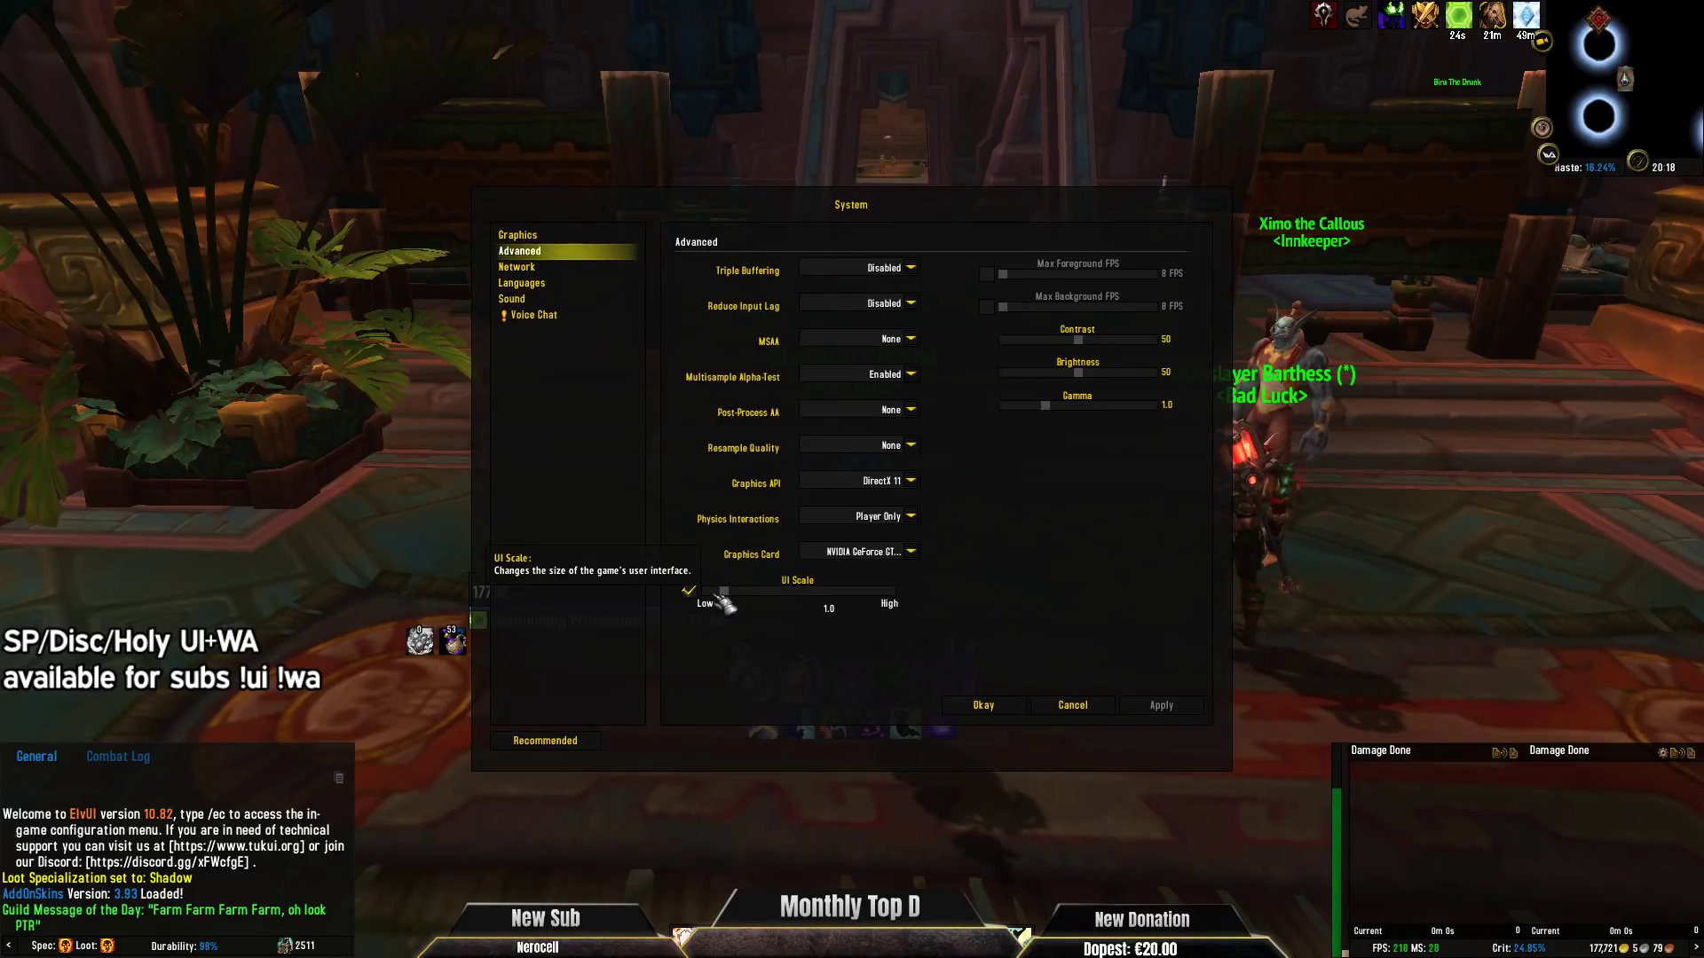
{"action": "left_click", "coordinate": [689, 591]}
{"action": "left_click", "coordinate": [1194, 701]}
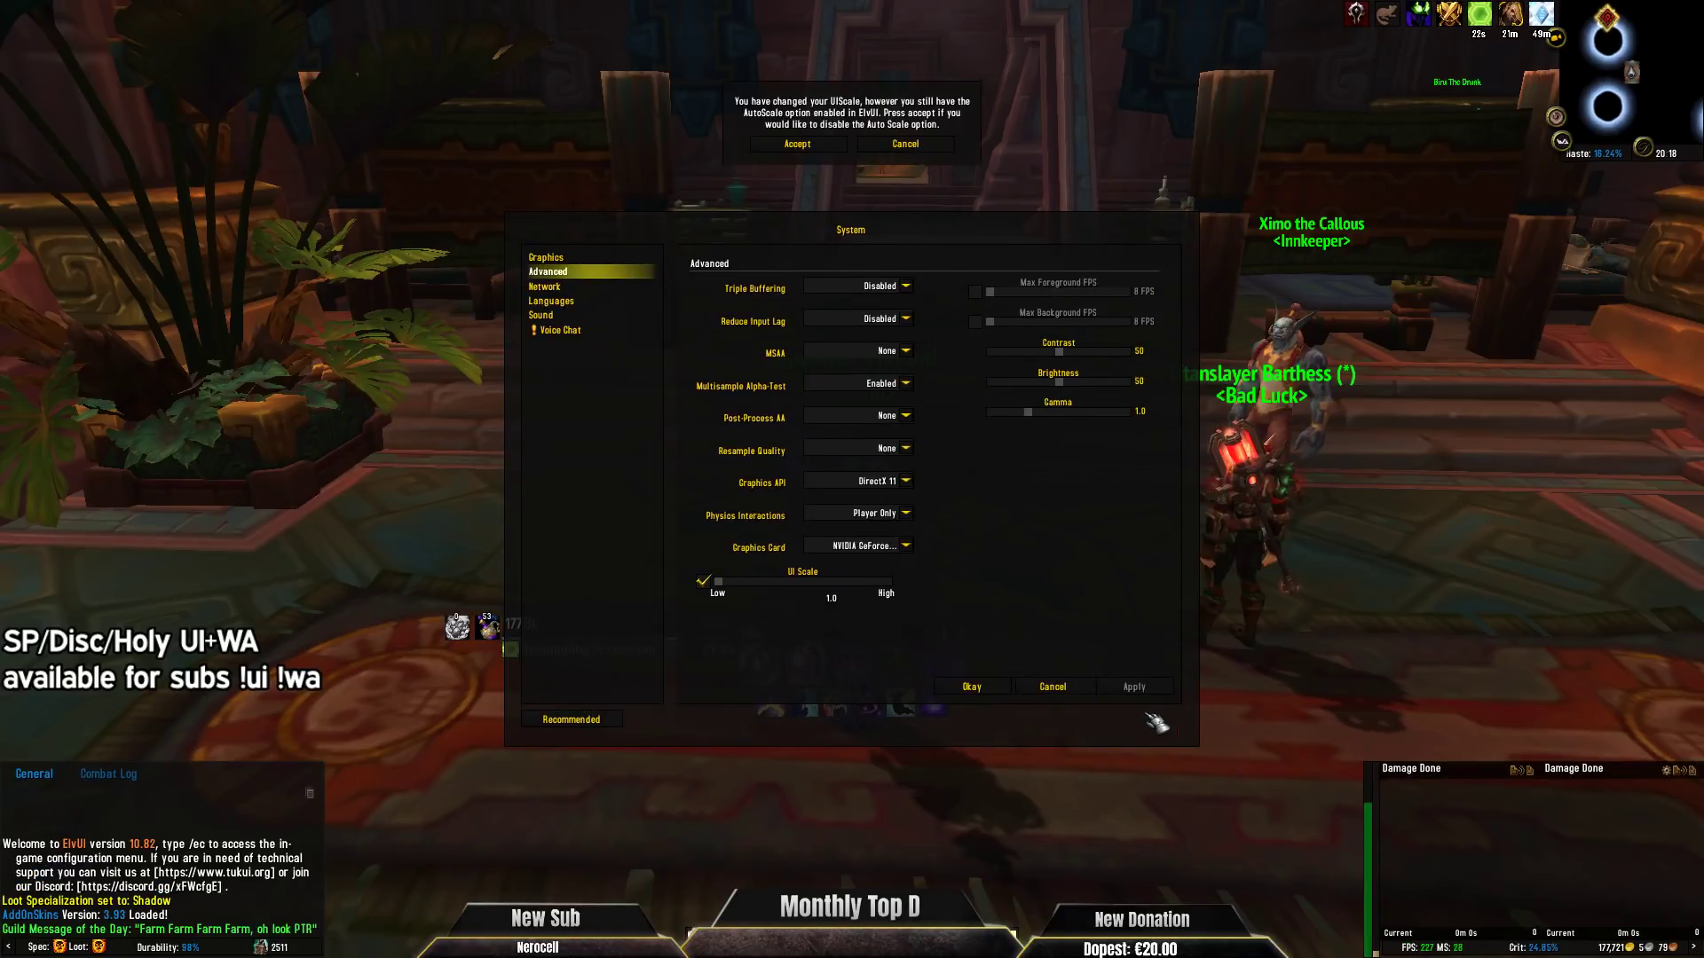
{"action": "left_click", "coordinate": [972, 688]}
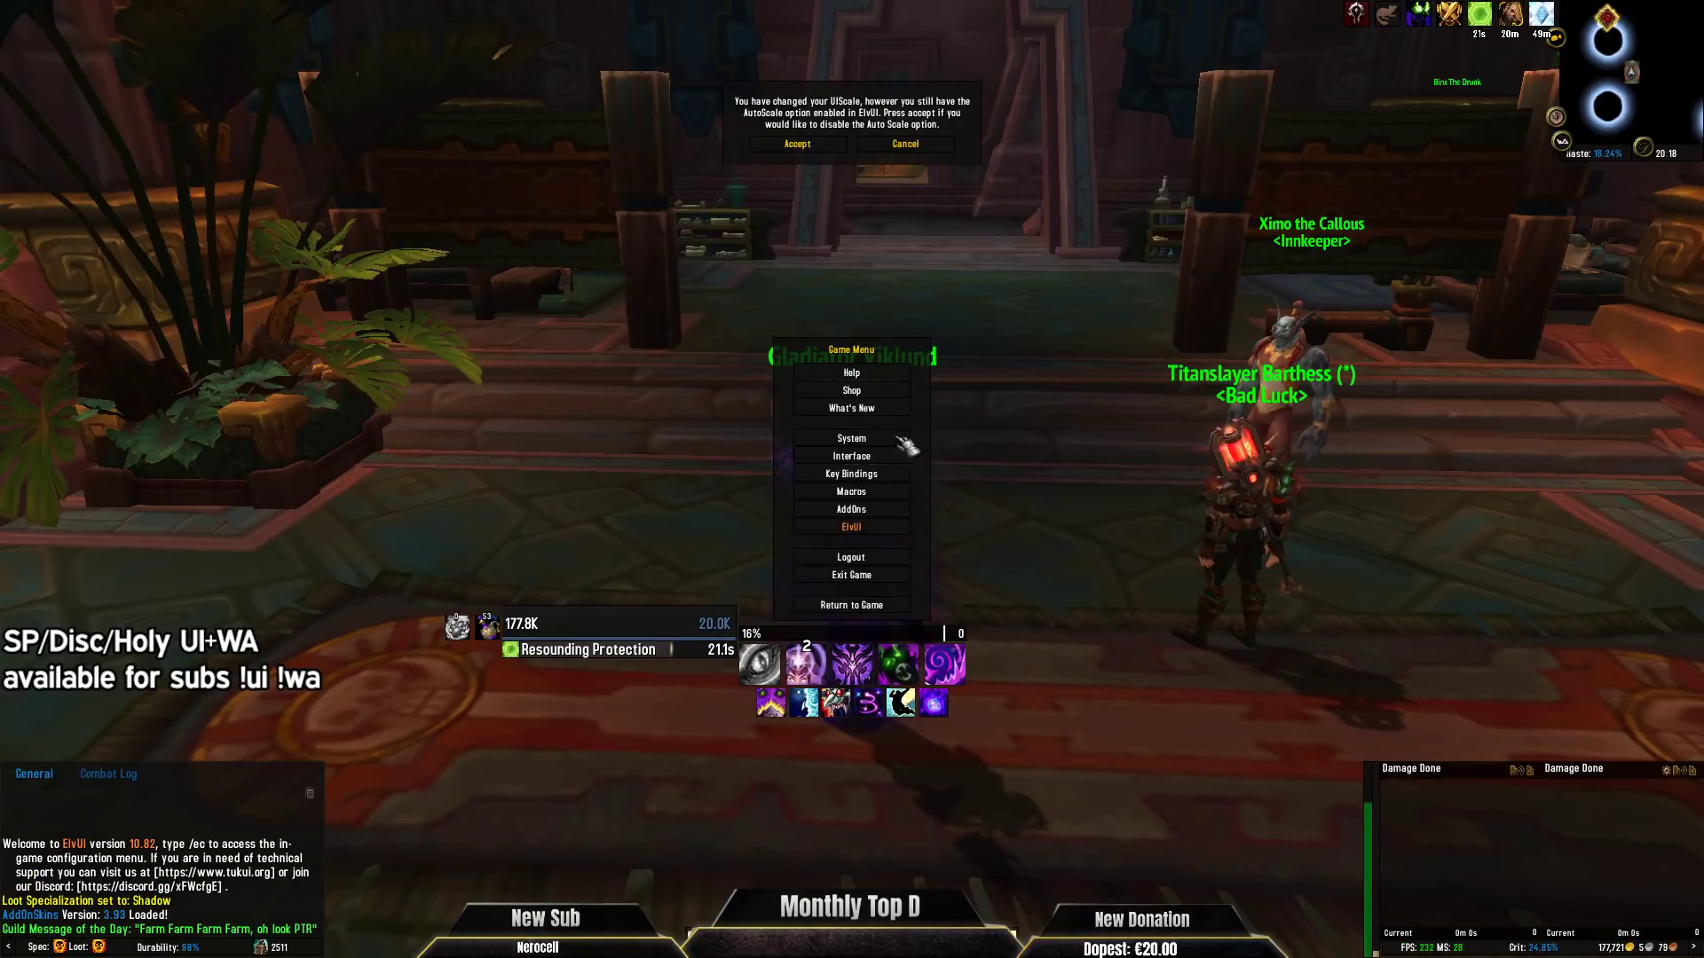
{"action": "left_click", "coordinate": [797, 143]}
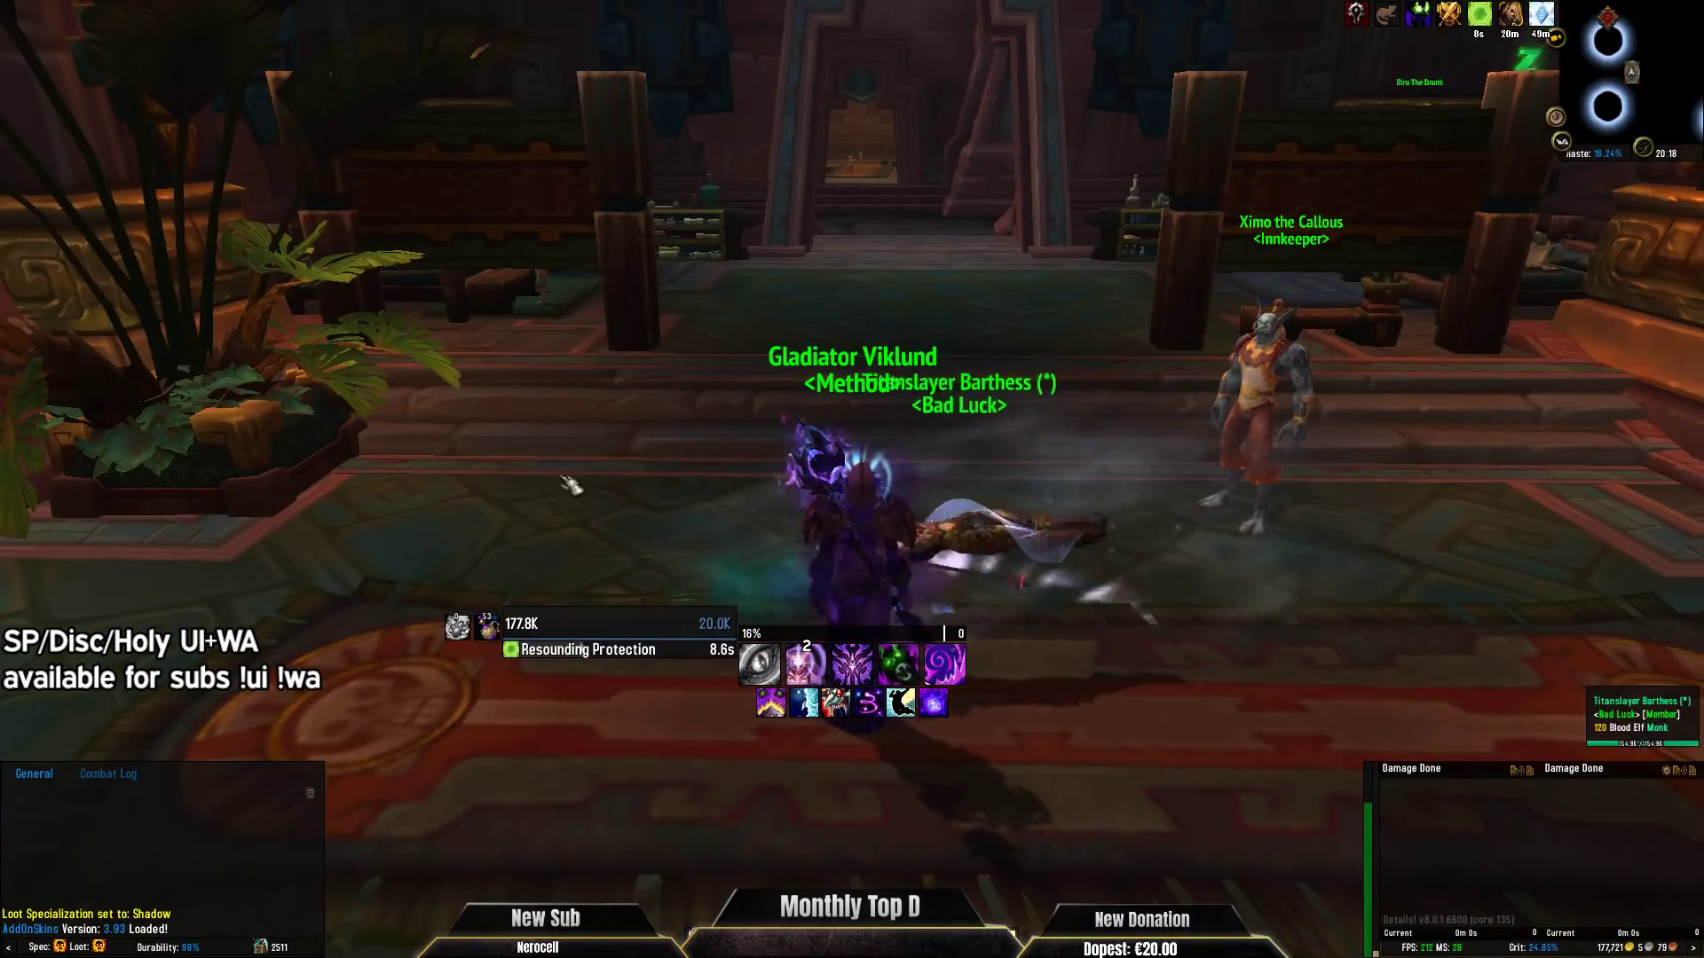
Target the own character and examine the player and target unit frames of the imported layout.
{"action": "left_click", "coordinate": [847, 497]}
{"action": "left_click_drag", "start_coordinate": [847, 497], "coordinate": [1069, 497]}
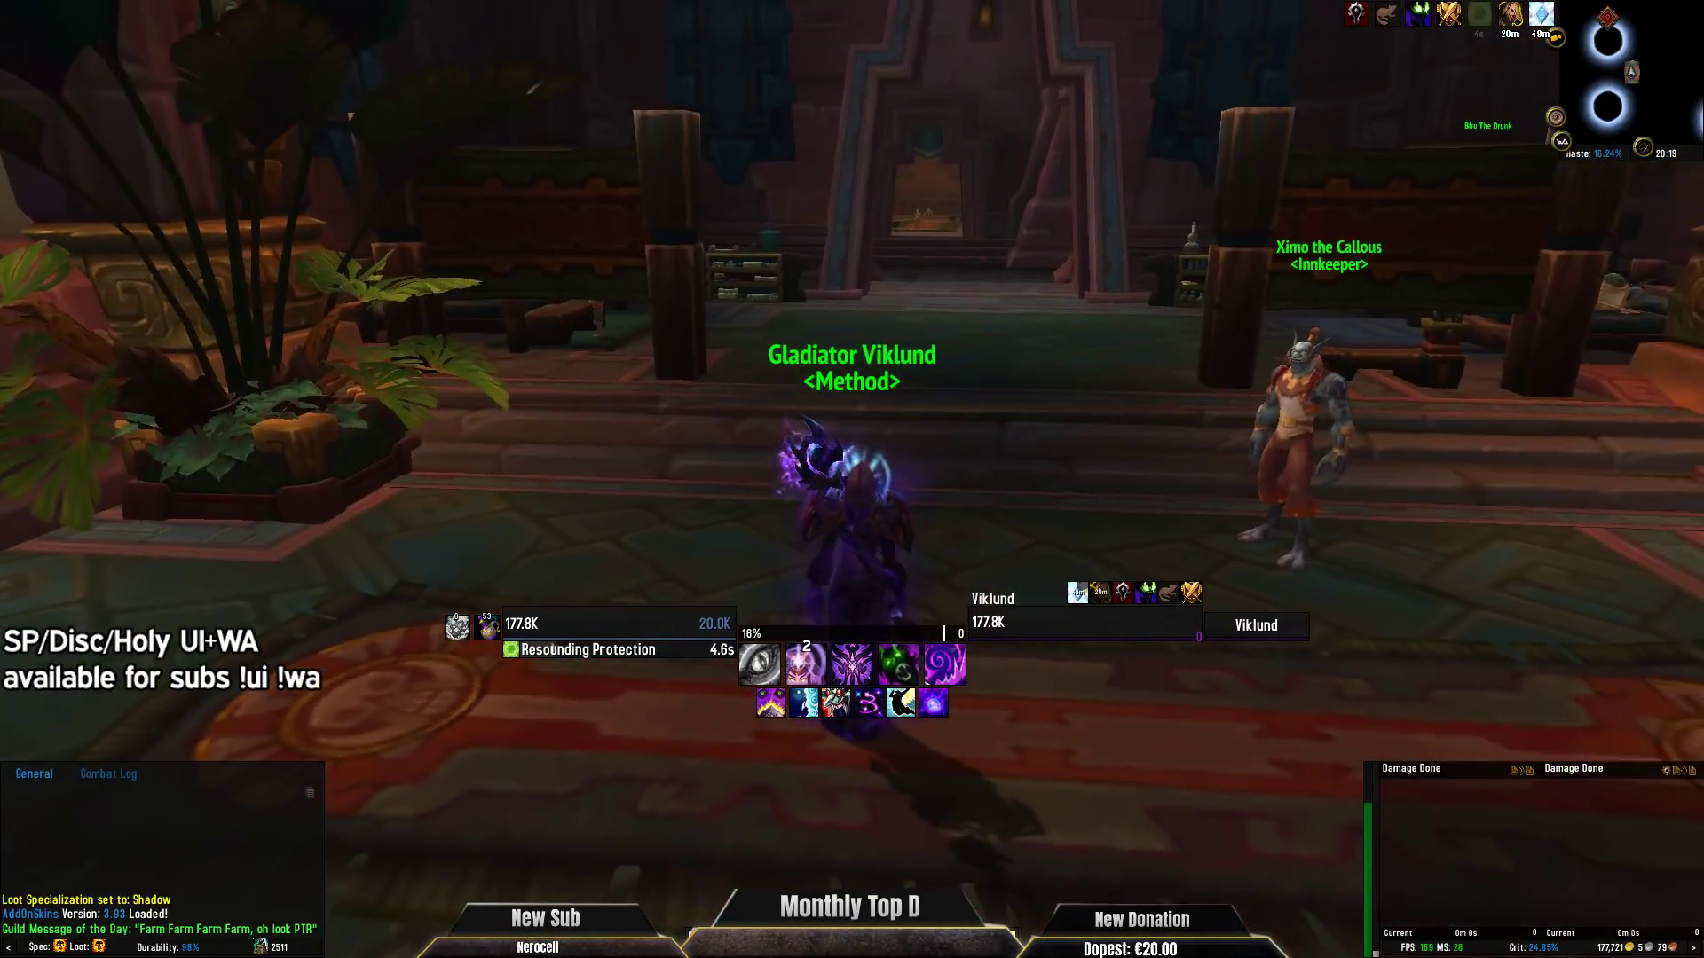
{"action": "left_click_drag", "start_coordinate": [882, 498], "coordinate": [172, 498]}
{"action": "key", "text": "Escape"}
Disable NamePlates in the ElvUI configuration and accept the required user interface reload.
{"action": "key", "text": "Escape"}
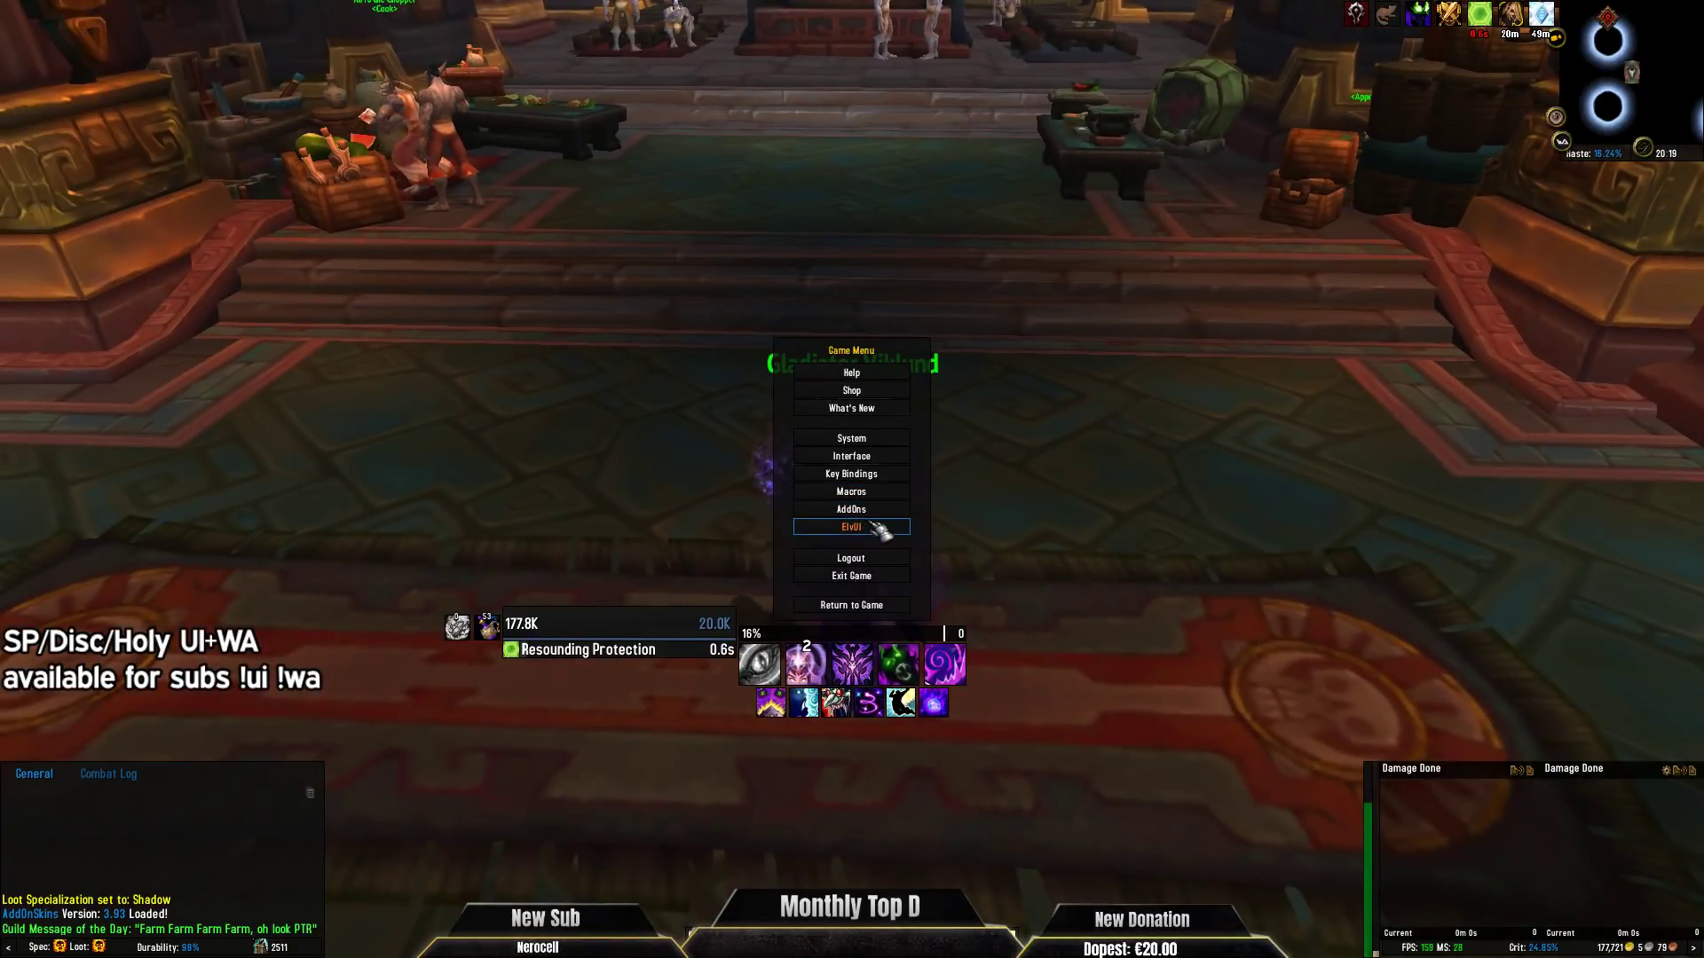
{"action": "left_click", "coordinate": [875, 526]}
{"action": "left_click", "coordinate": [568, 424]}
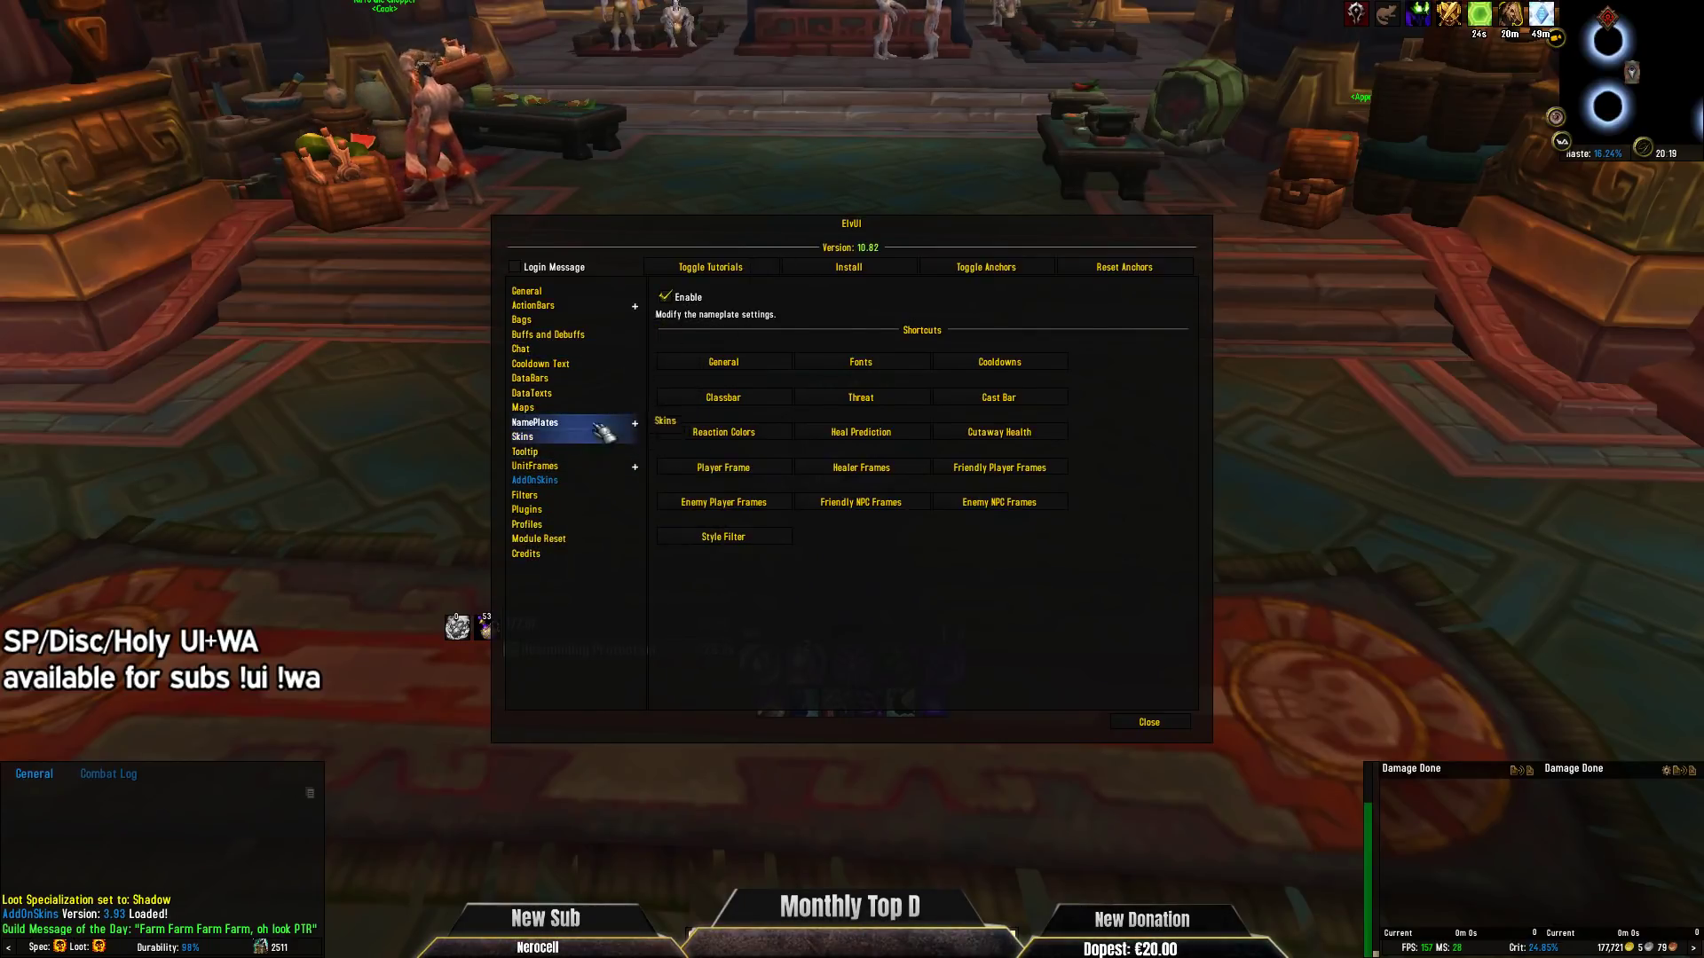
{"action": "left_click", "coordinate": [688, 298]}
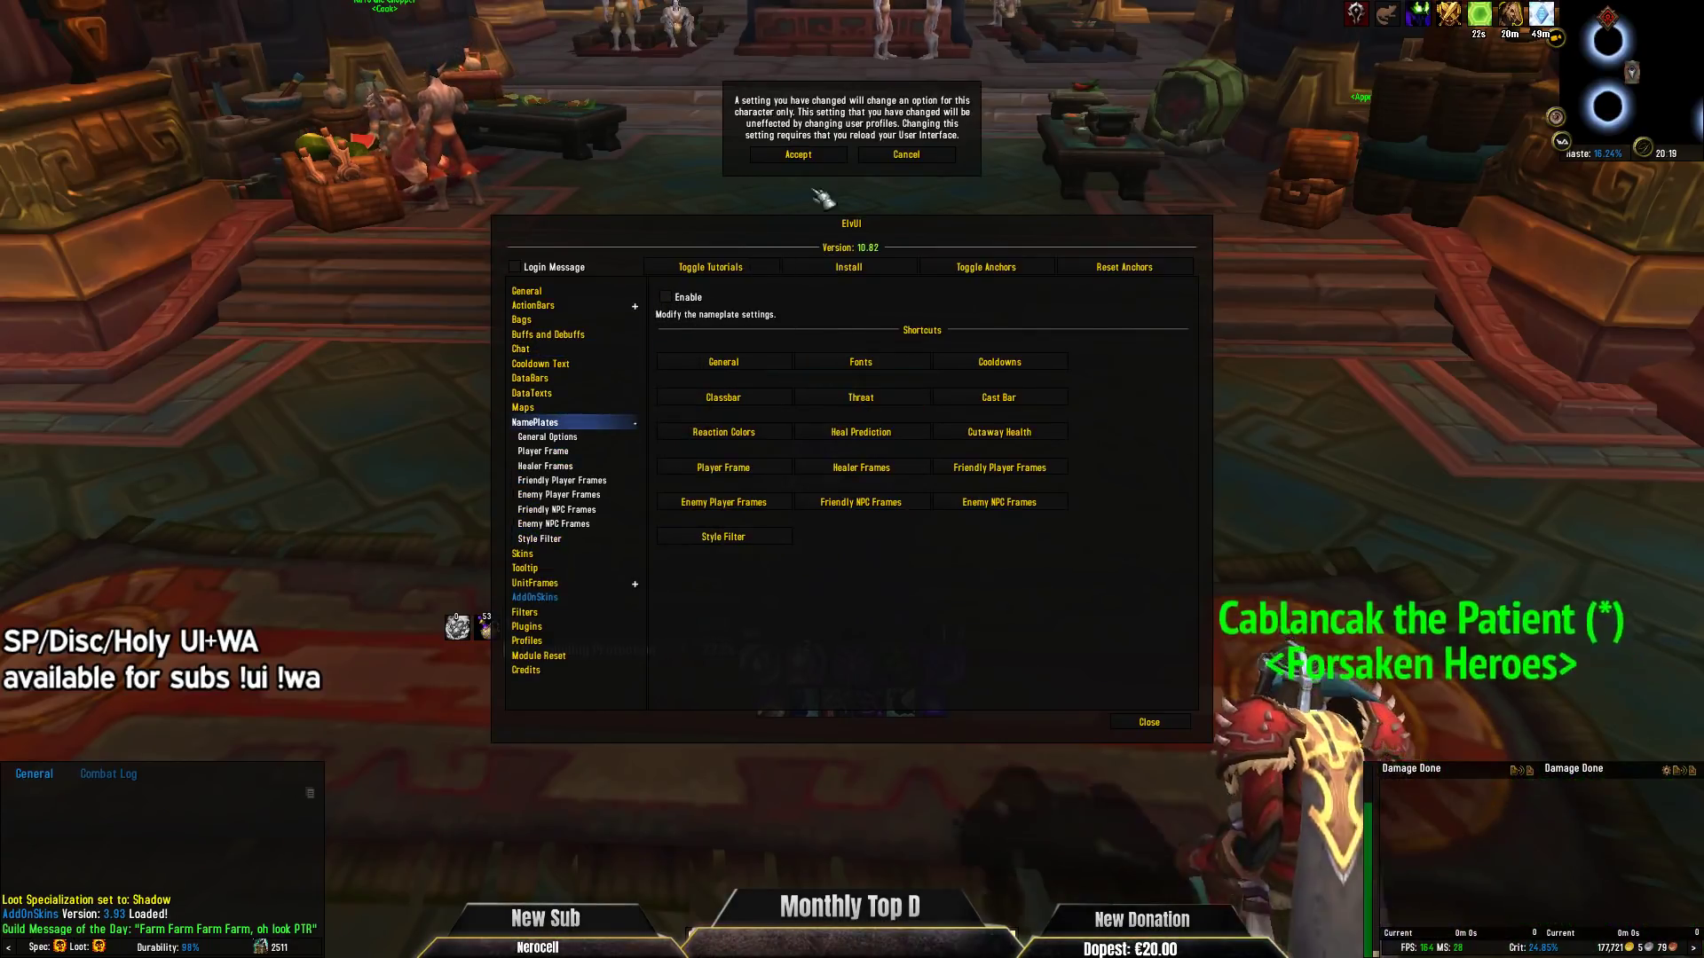
{"action": "left_click", "coordinate": [800, 160]}
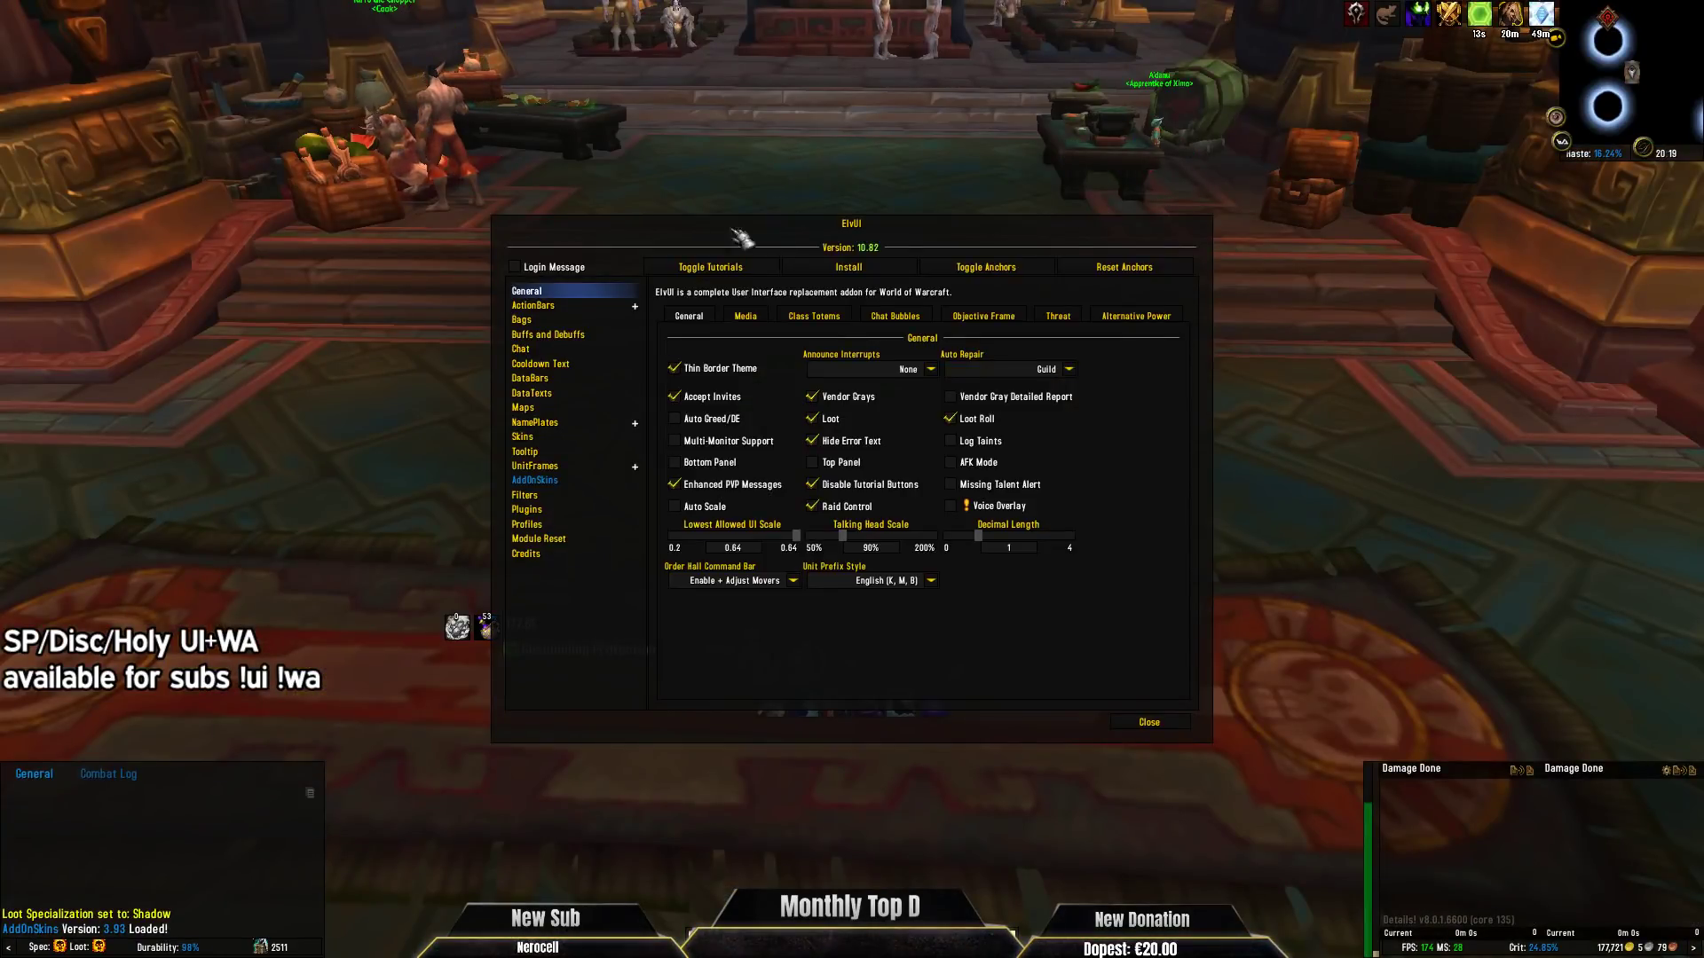
Check the WeakAura Cooldowns option in the AddOnSkins miscellaneous settings, return to the general settings and close the ElvUI configuration.
{"action": "left_click", "coordinate": [543, 480]}
{"action": "left_click", "coordinate": [1107, 304]}
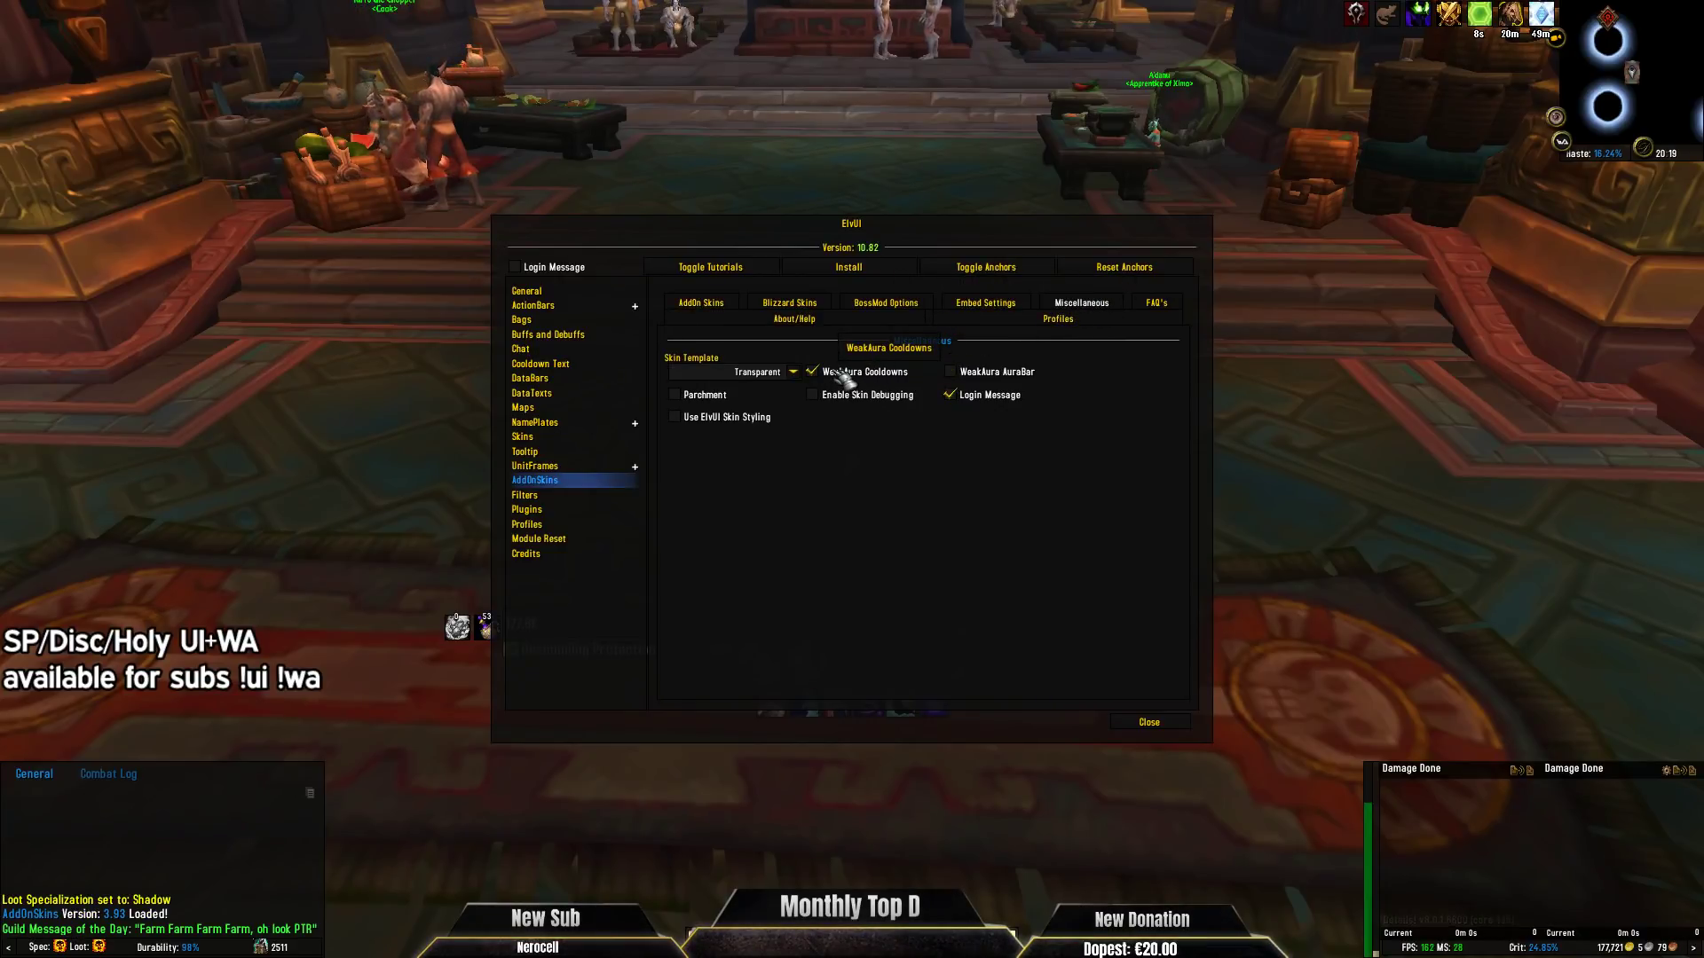
{"action": "left_click", "coordinate": [554, 293]}
{"action": "left_click", "coordinate": [1150, 722]}
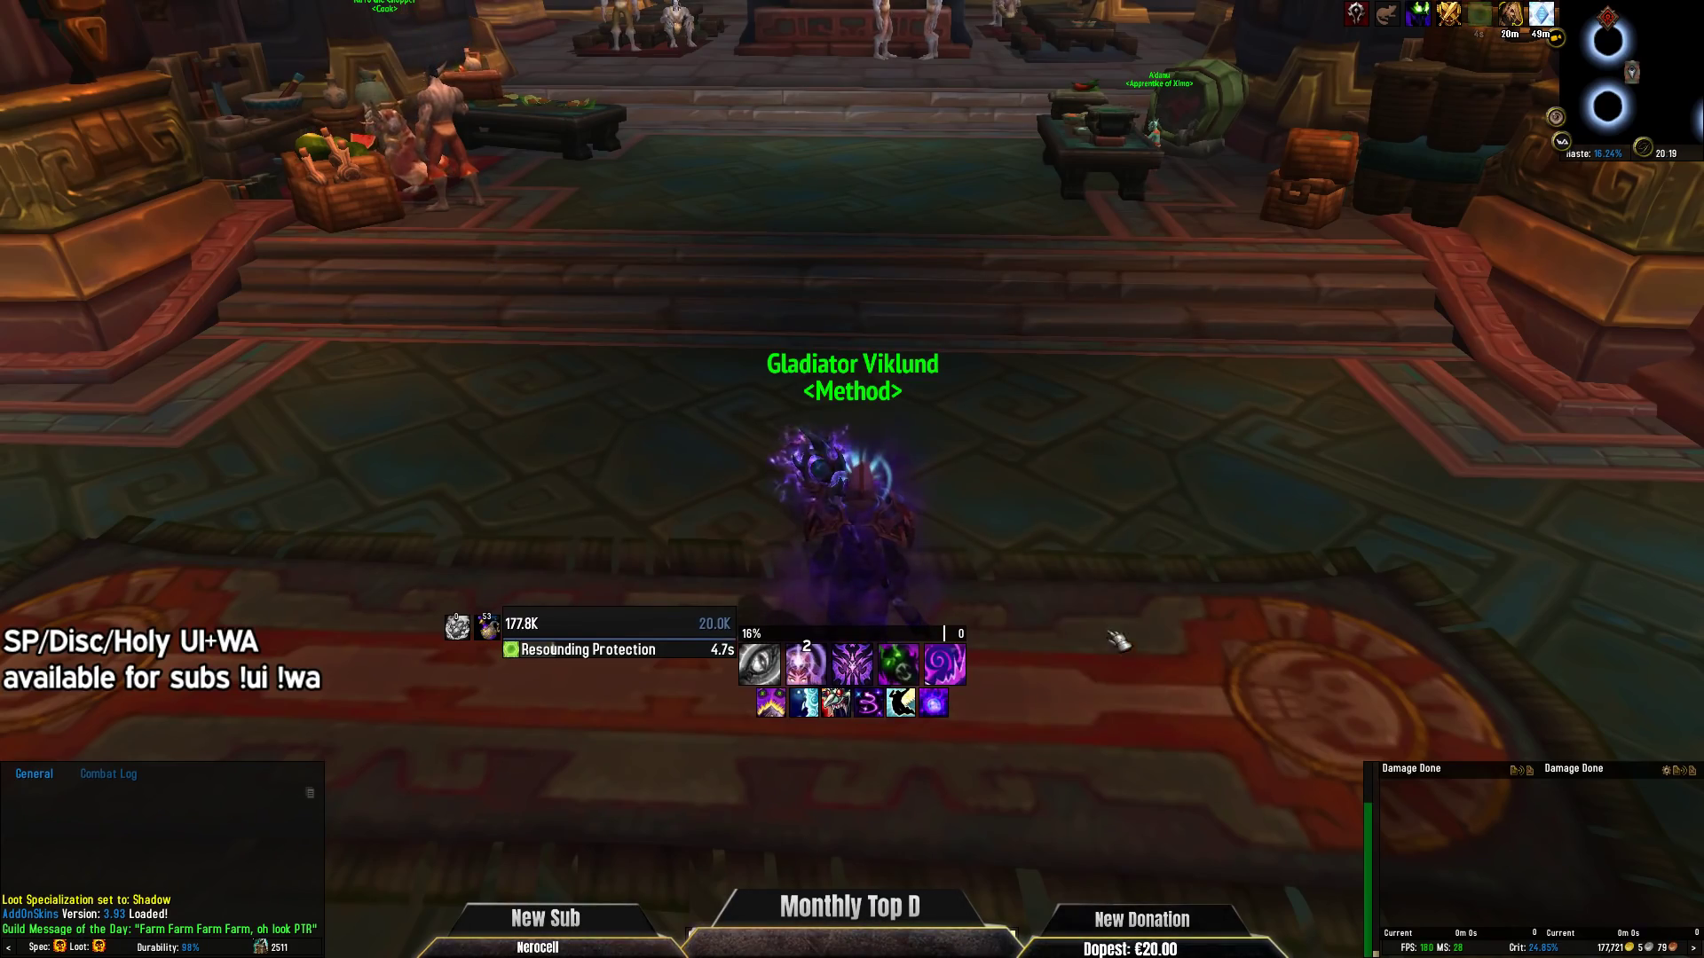